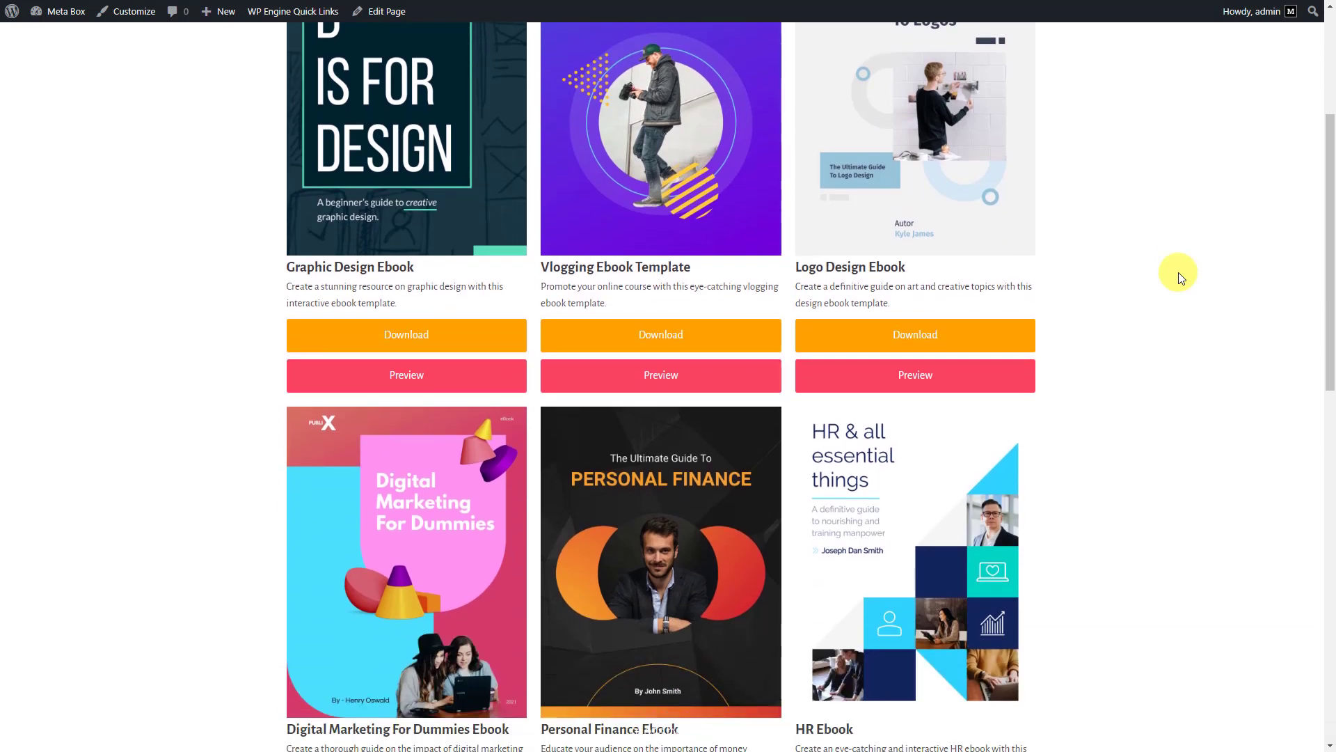
- Look through the E-book Shop page and try the Graphic Design Ebook's Download and Preview links without saving the file
{"action": "scroll", "coordinate": [1181, 277], "scroll_direction": "down", "scroll_amount": 2}
{"action": "scroll", "coordinate": [1181, 278], "scroll_direction": "up", "scroll_amount": 4}
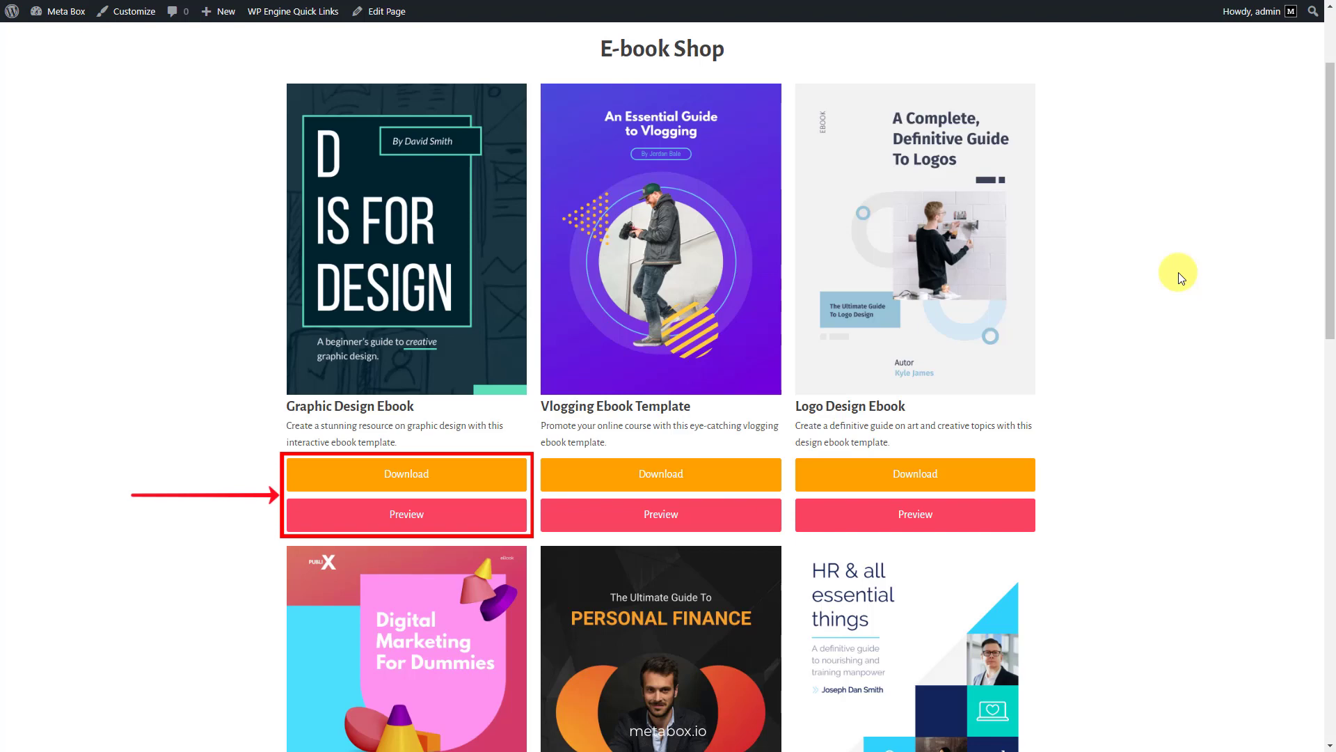
{"action": "scroll", "coordinate": [1179, 273], "scroll_direction": "up", "scroll_amount": 1}
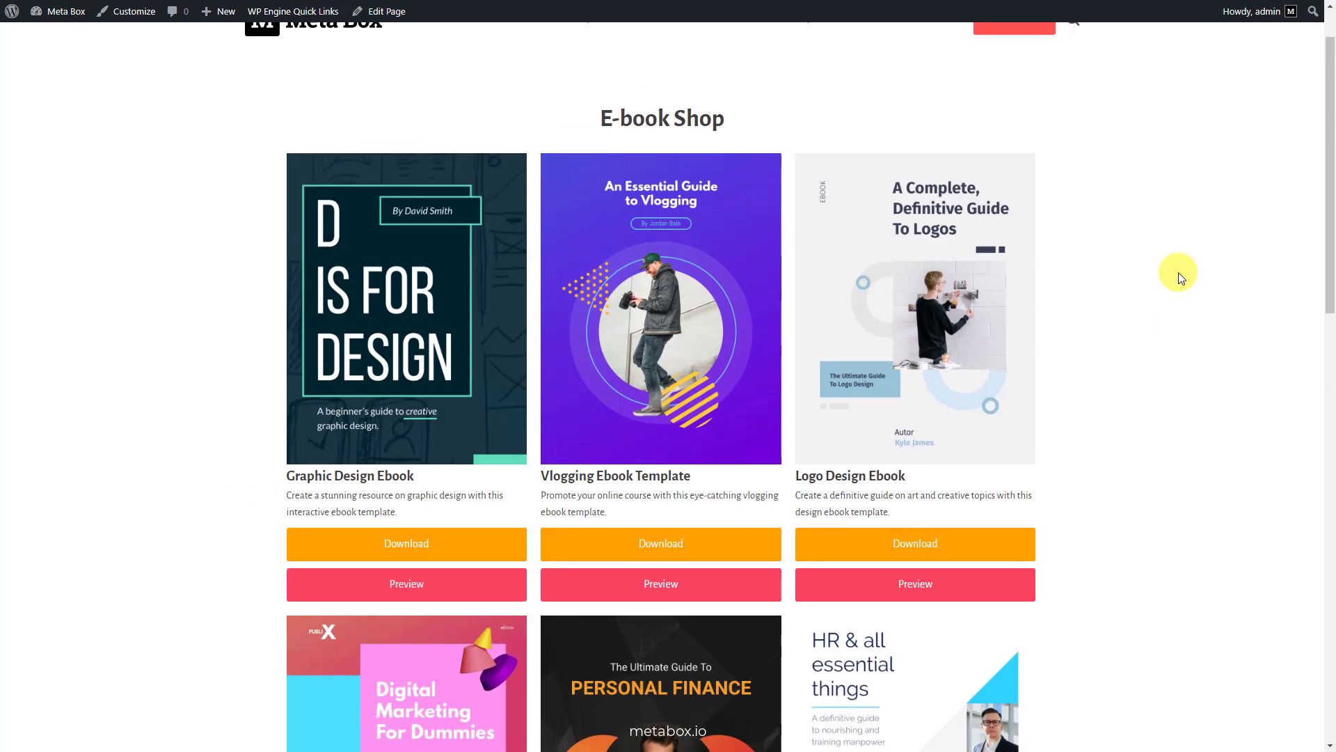
{"action": "left_click", "coordinate": [456, 544]}
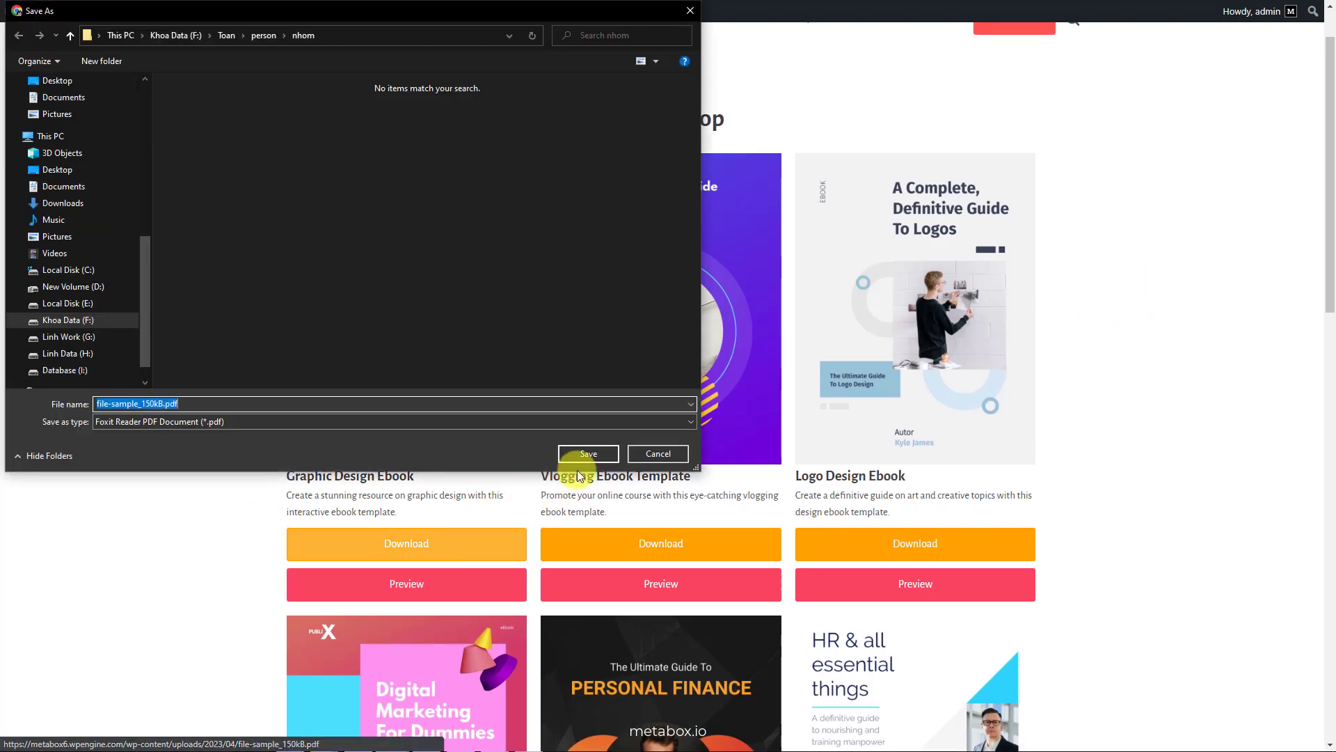
{"action": "left_click", "coordinate": [642, 453]}
{"action": "left_click", "coordinate": [448, 587]}
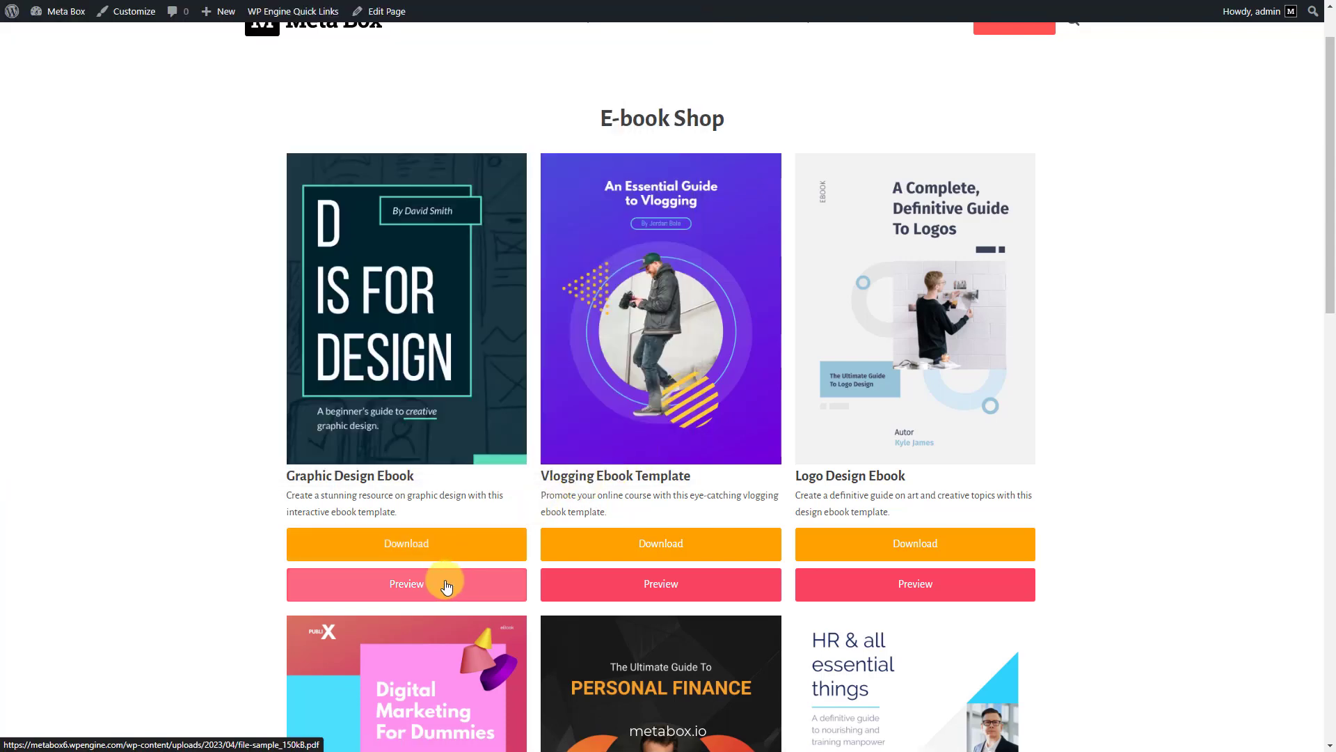
{"action": "scroll", "coordinate": [444, 579], "scroll_direction": "down", "scroll_amount": 1}
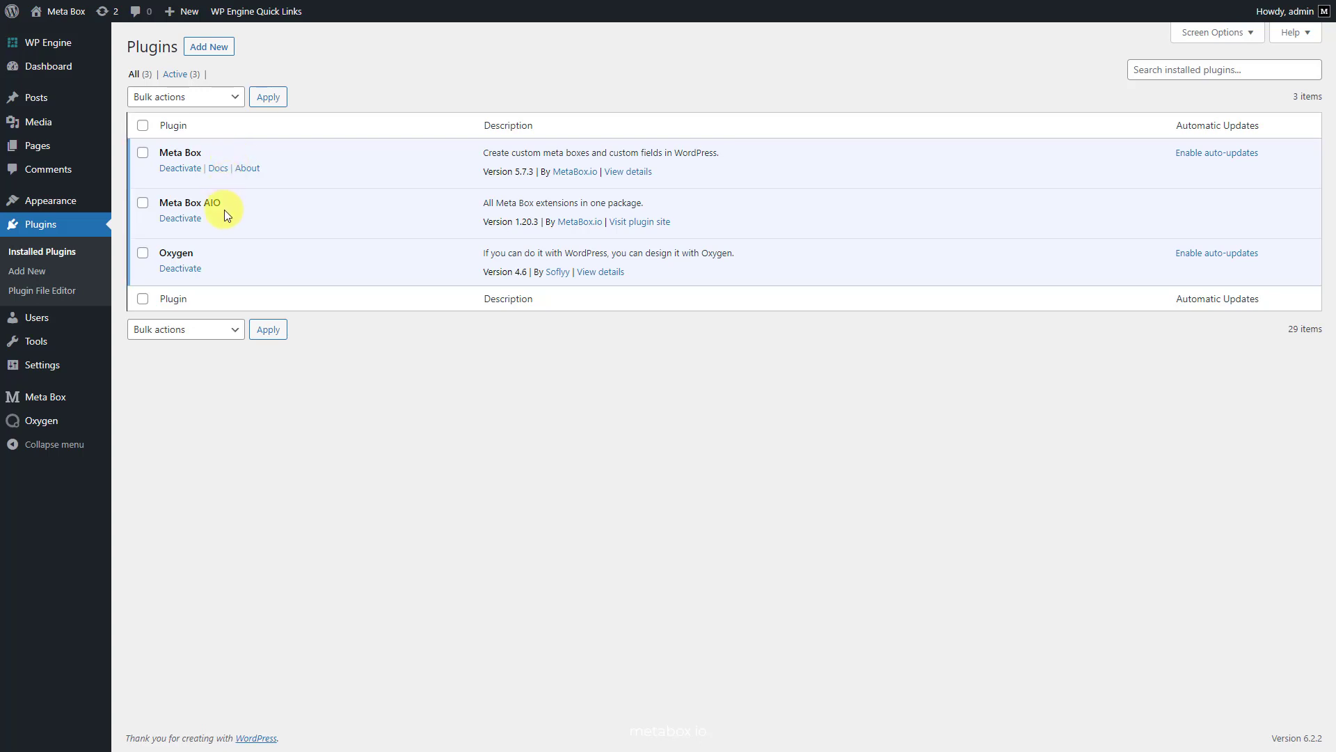
- Open the Meta Box extensions page in the WordPress admin
{"action": "mouse_move", "coordinate": [75, 393]}
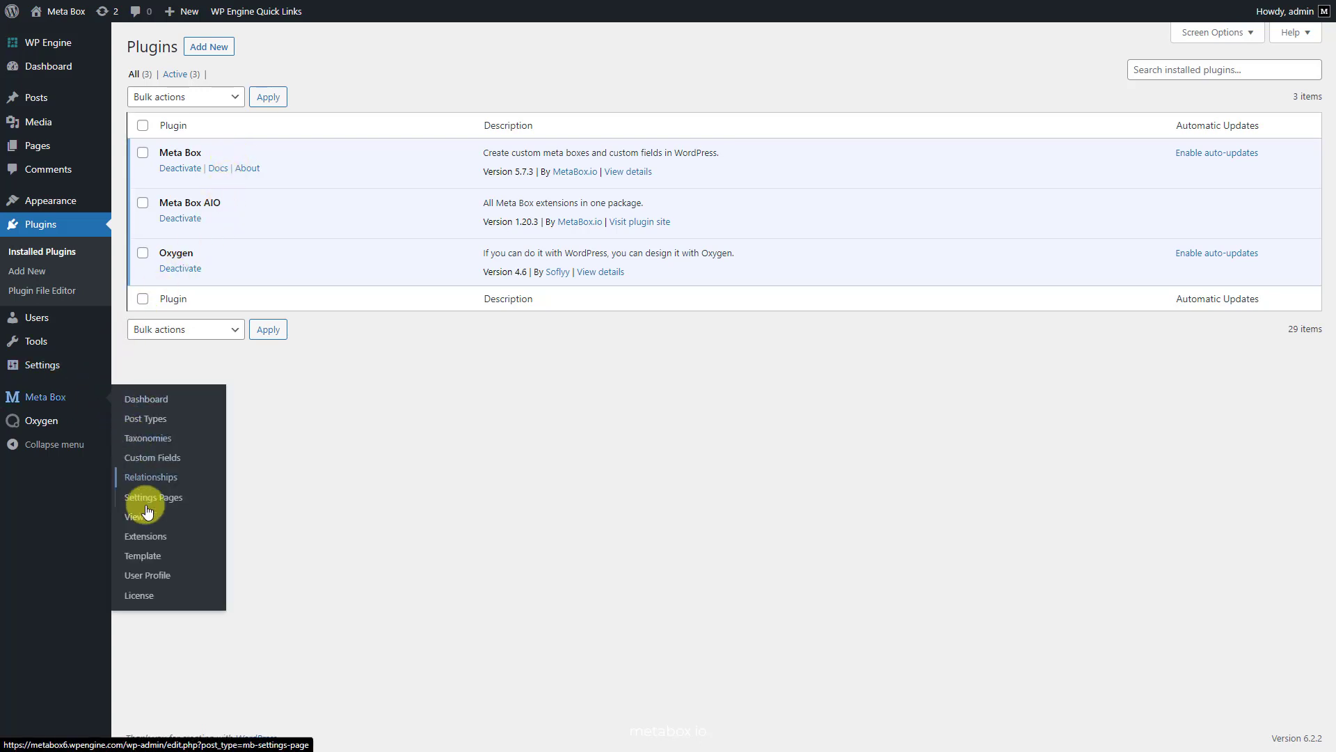
{"action": "left_click", "coordinate": [144, 534]}
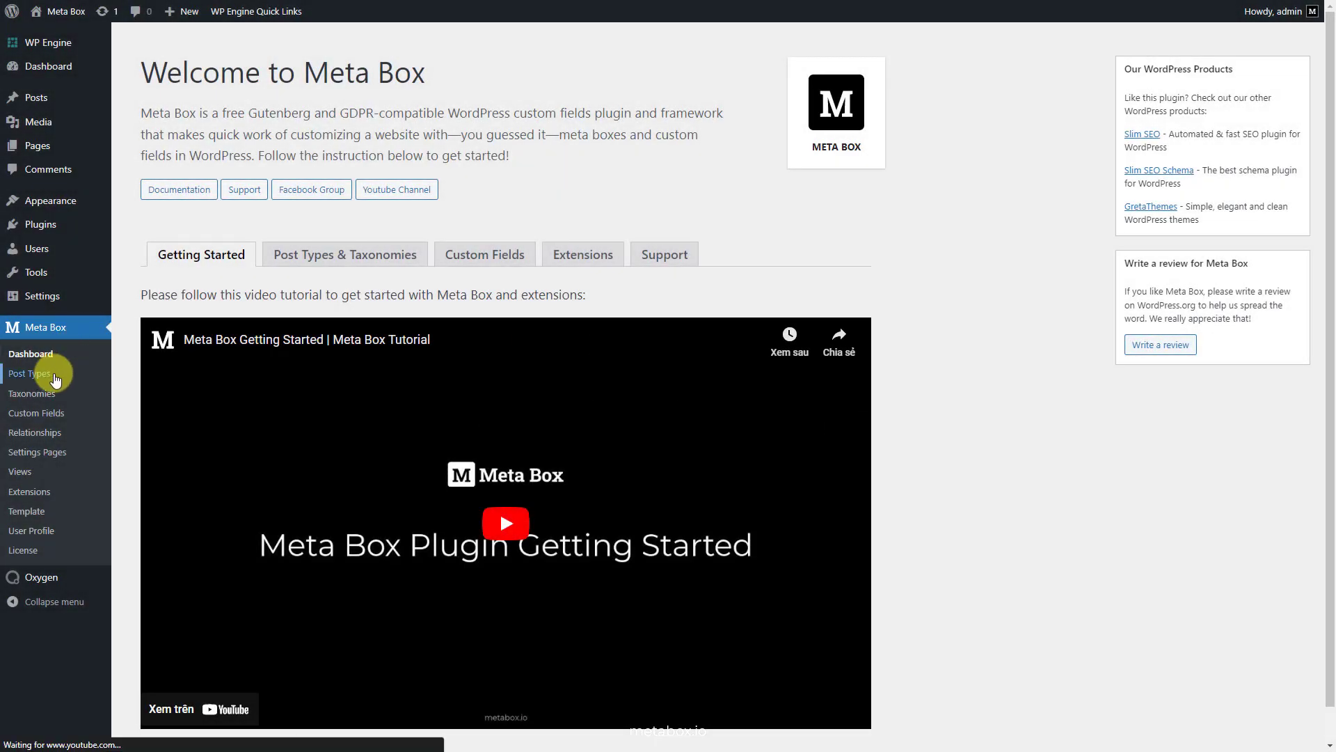
- Start a new Meta Box post type with the plural name E-books and the singular name E-book
{"action": "left_click", "coordinate": [55, 377]}
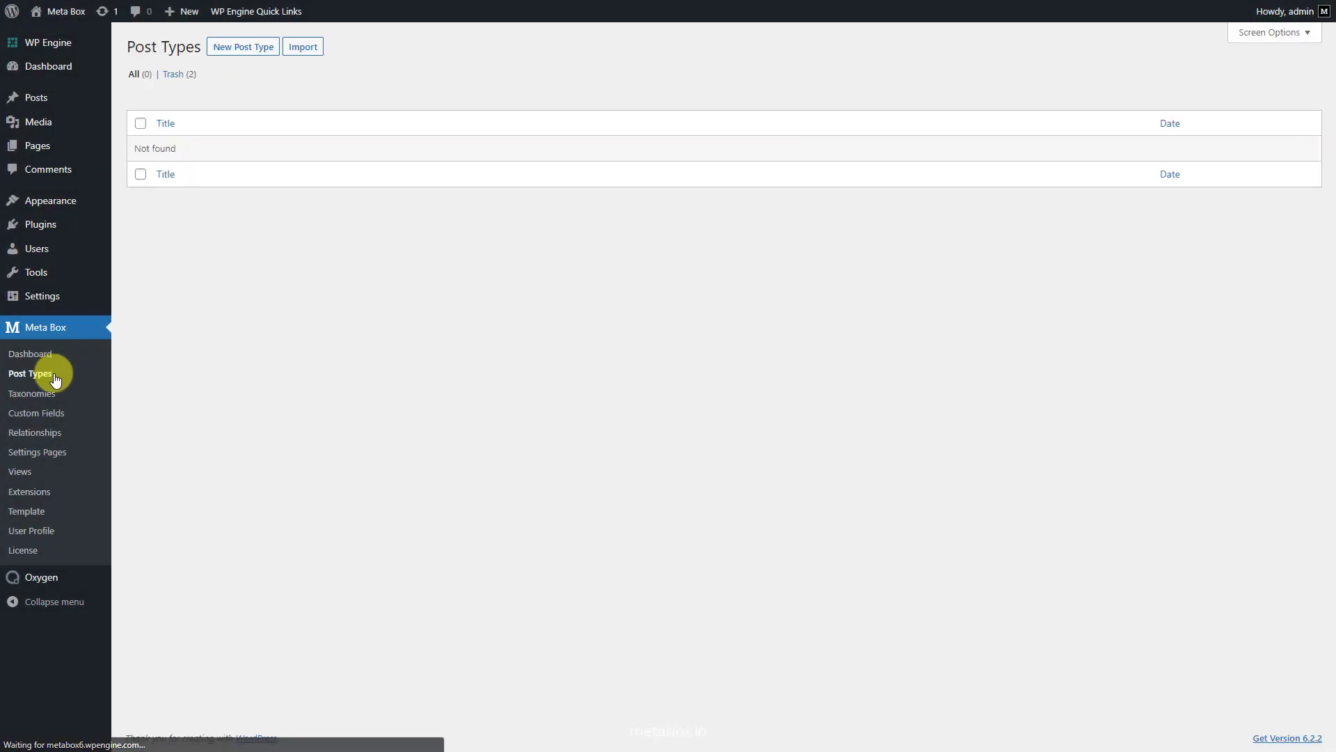
{"action": "left_click", "coordinate": [254, 59]}
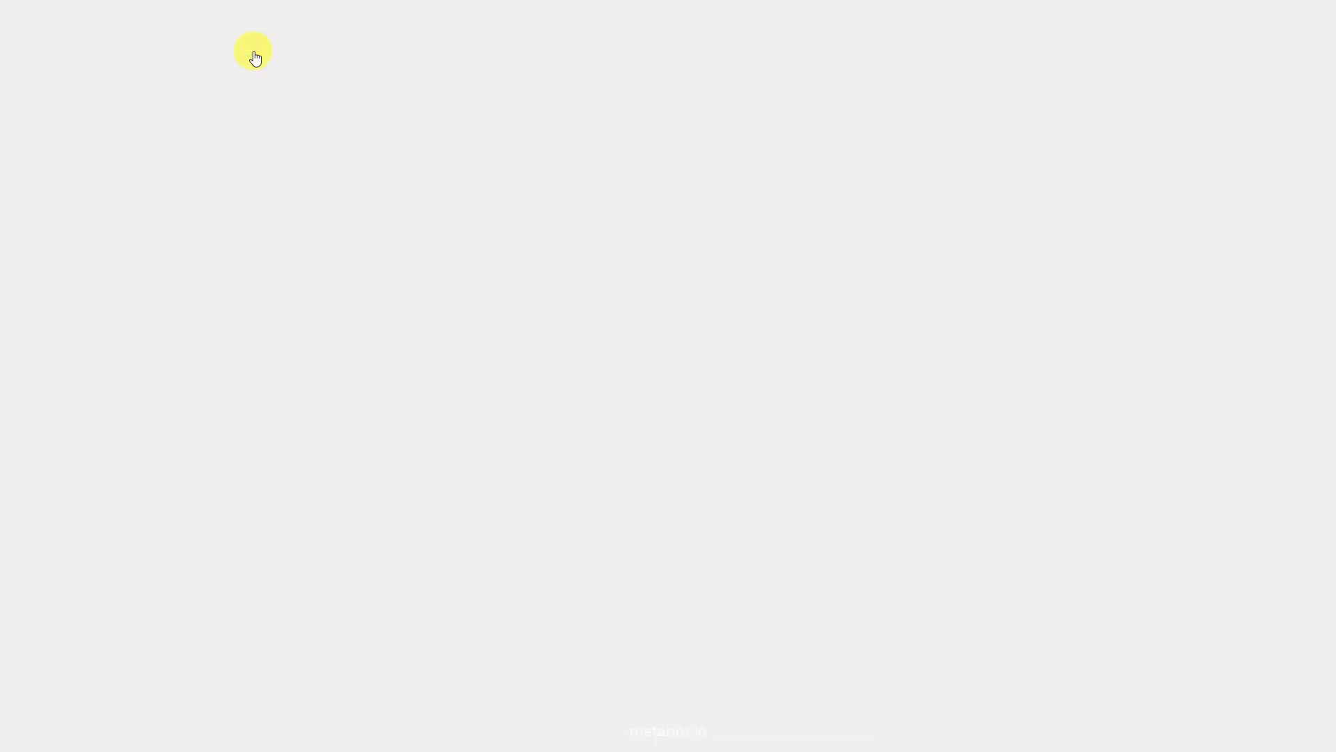
{"action": "left_click", "coordinate": [407, 121]}
{"action": "type", "text": "E-books"}
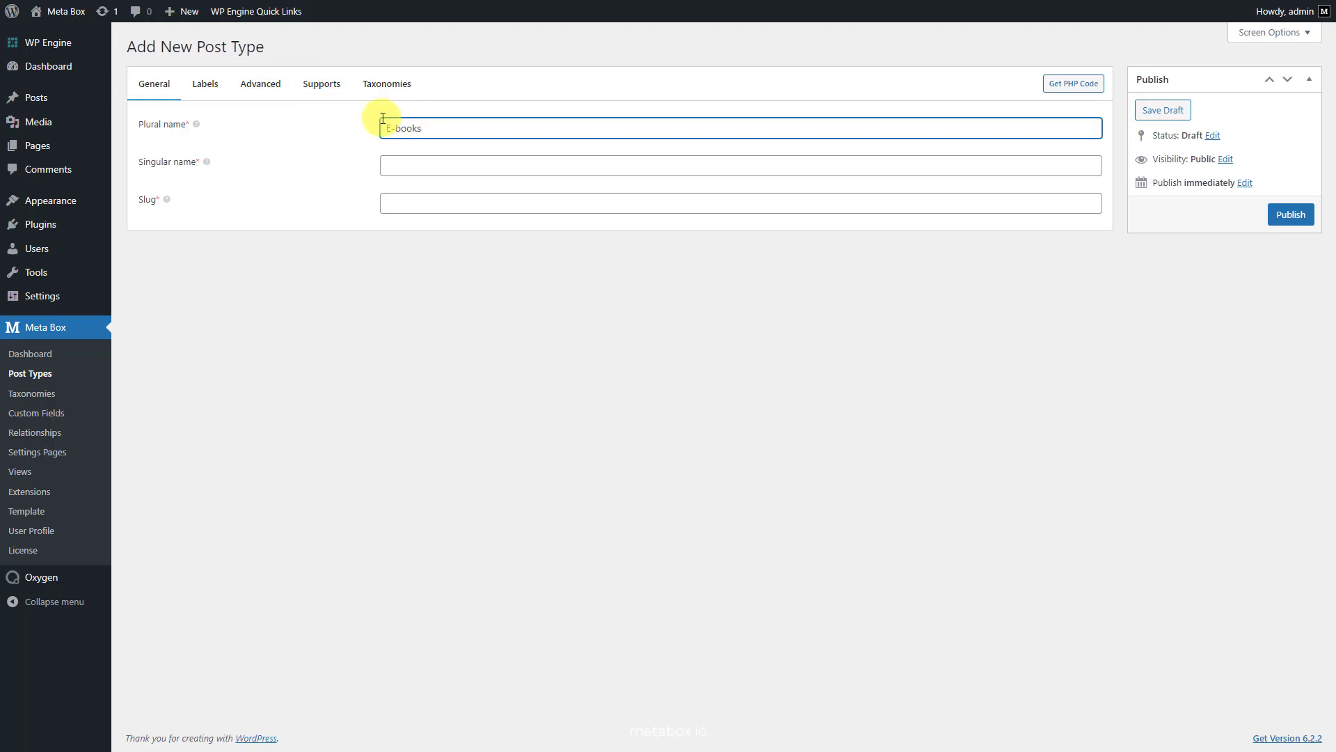
{"action": "left_click", "coordinate": [387, 165]}
{"action": "type", "text": "E-book"}
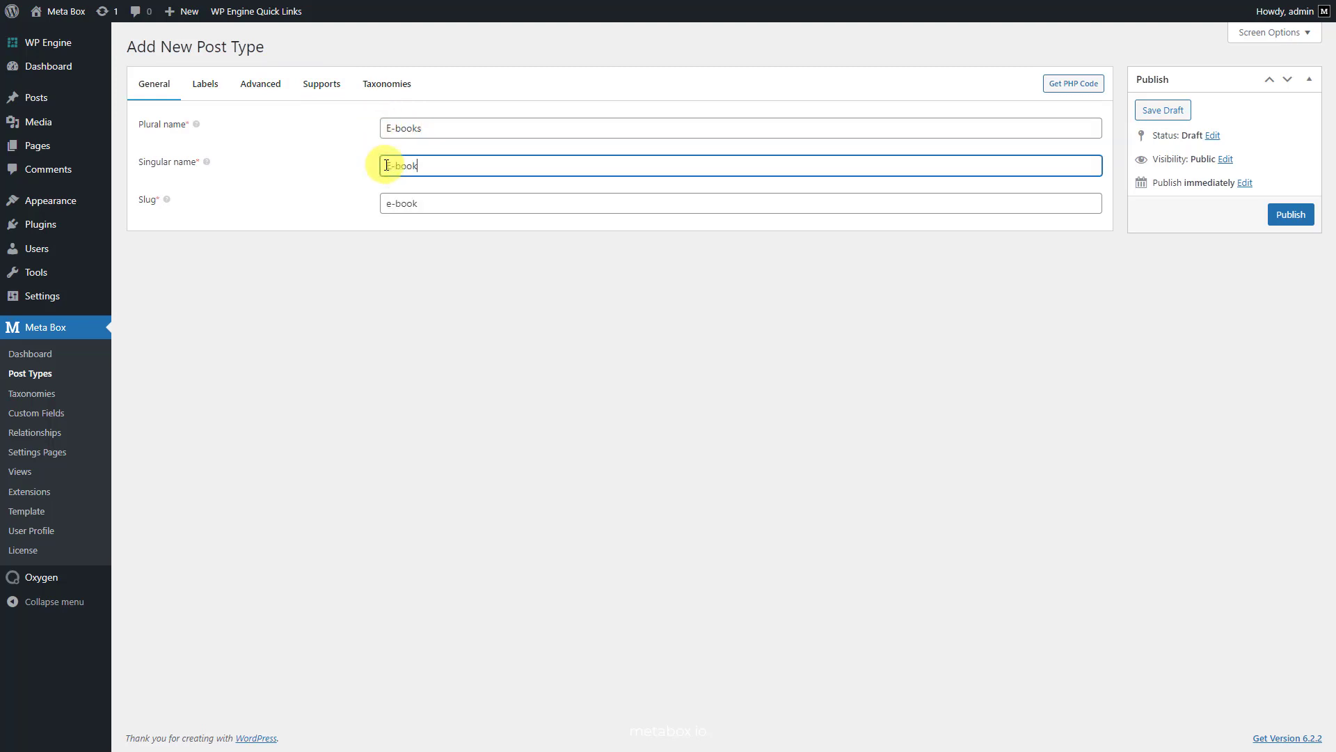
- Give the post type the Dashicons book icon in its advanced settings and publish it
{"action": "left_click", "coordinate": [261, 89]}
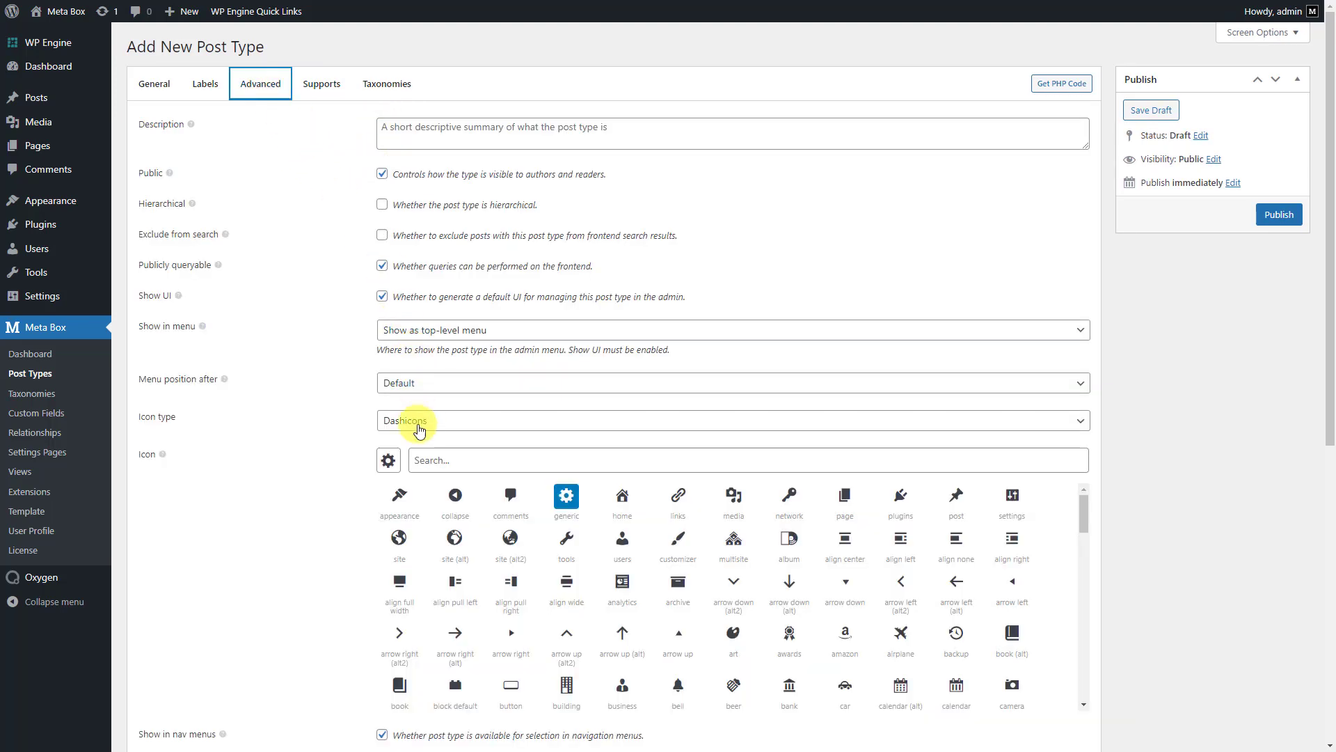
{"action": "left_click", "coordinate": [418, 458]}
{"action": "type", "text": "book"}
{"action": "left_click", "coordinate": [449, 502]}
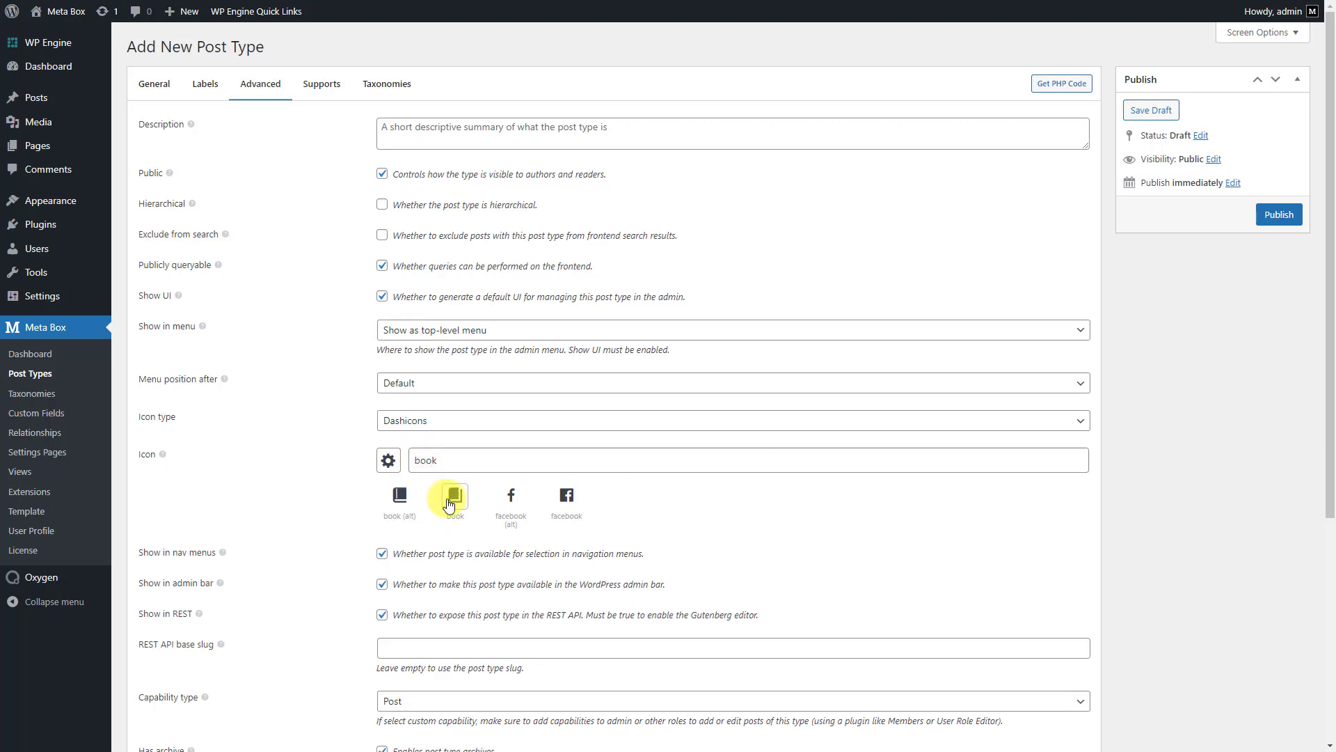
{"action": "left_click", "coordinate": [1280, 215]}
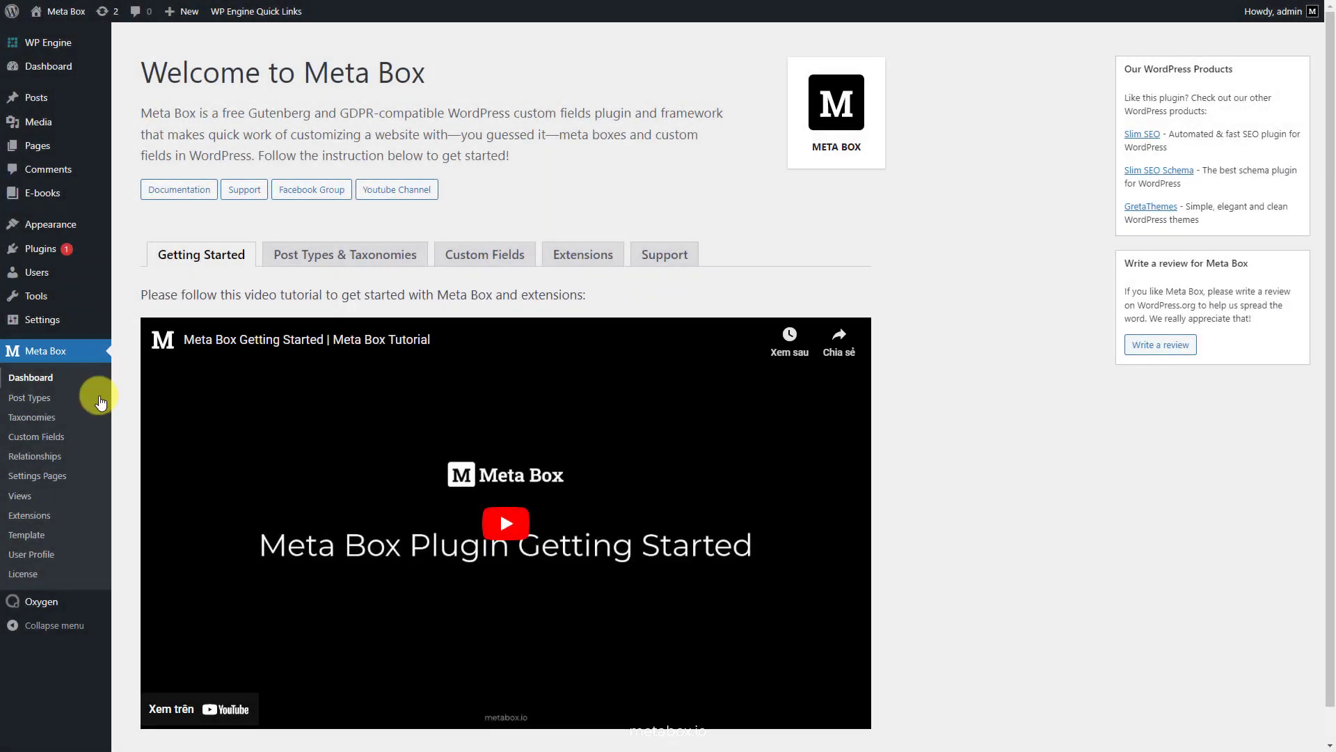
- Create a custom field group titled E-book Details and add a File Advanced field to it
{"action": "left_click", "coordinate": [65, 436]}
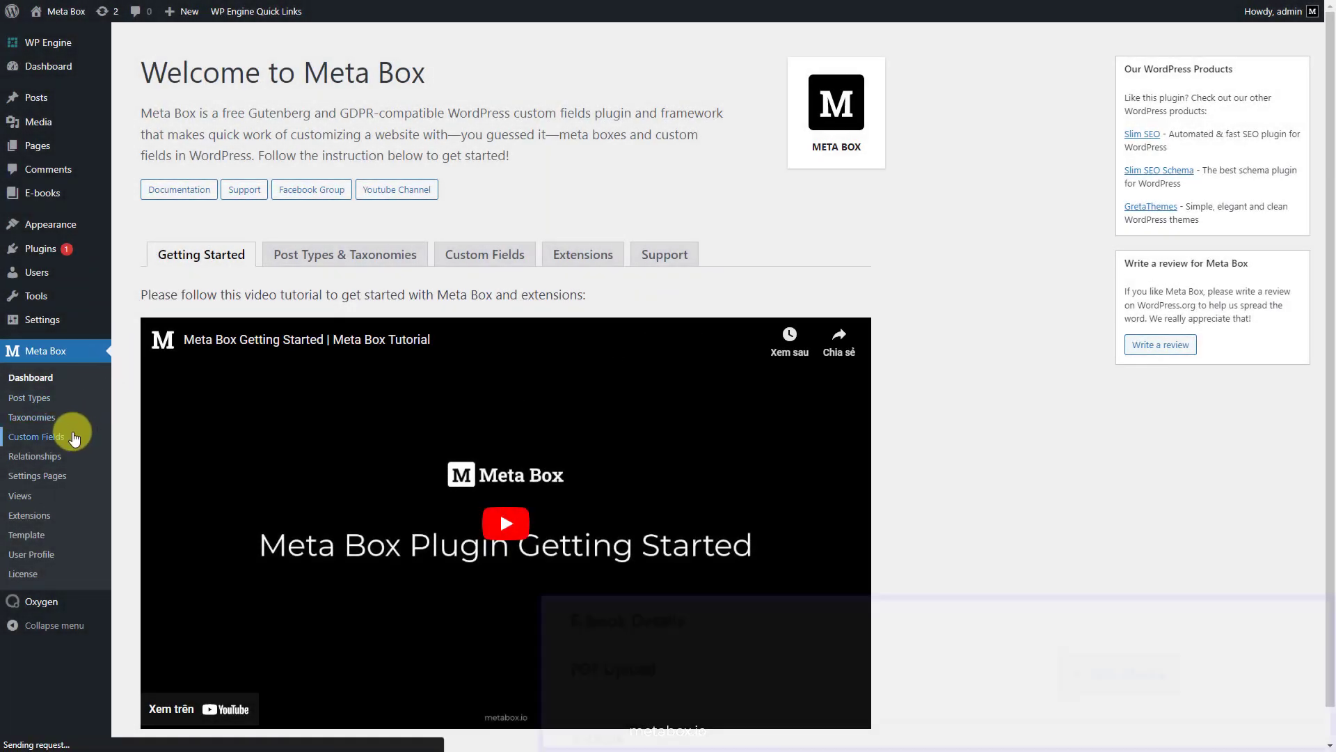
{"action": "left_click", "coordinate": [242, 49]}
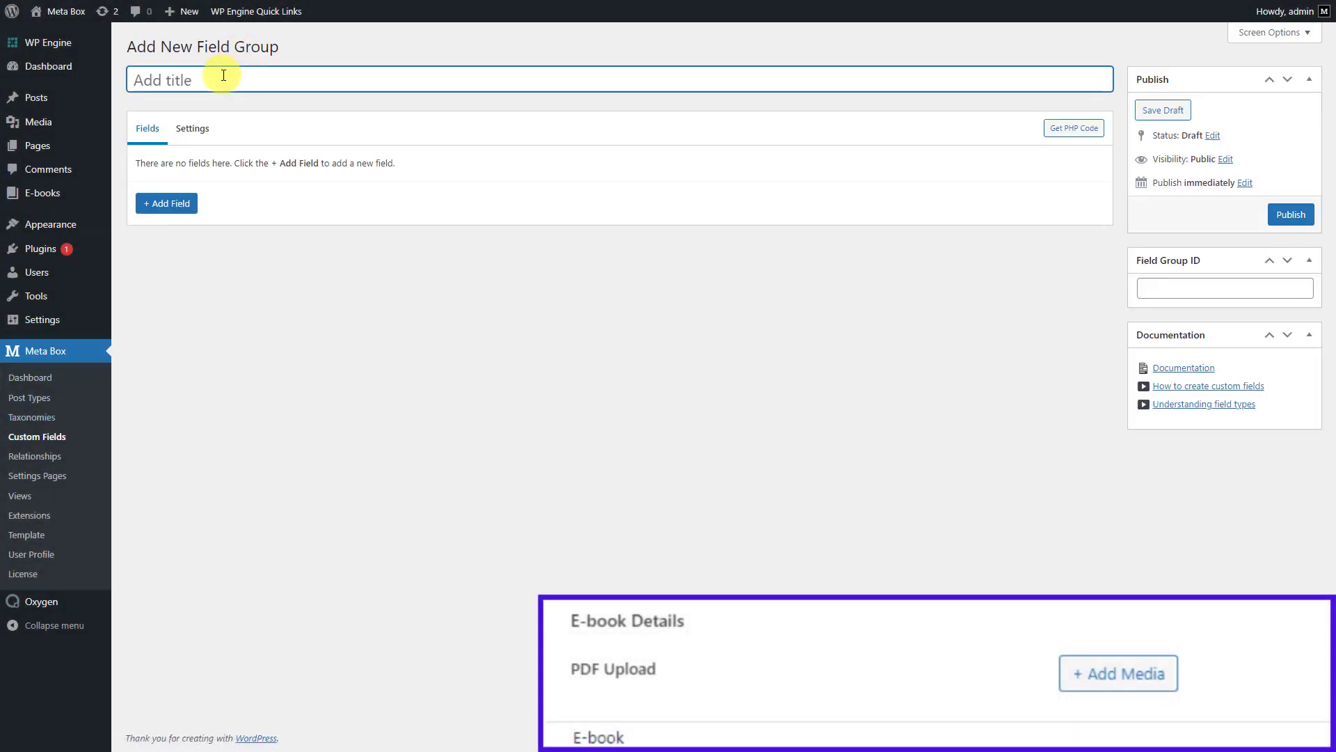
{"action": "type", "text": "E-book Details"}
{"action": "left_click", "coordinate": [167, 203]}
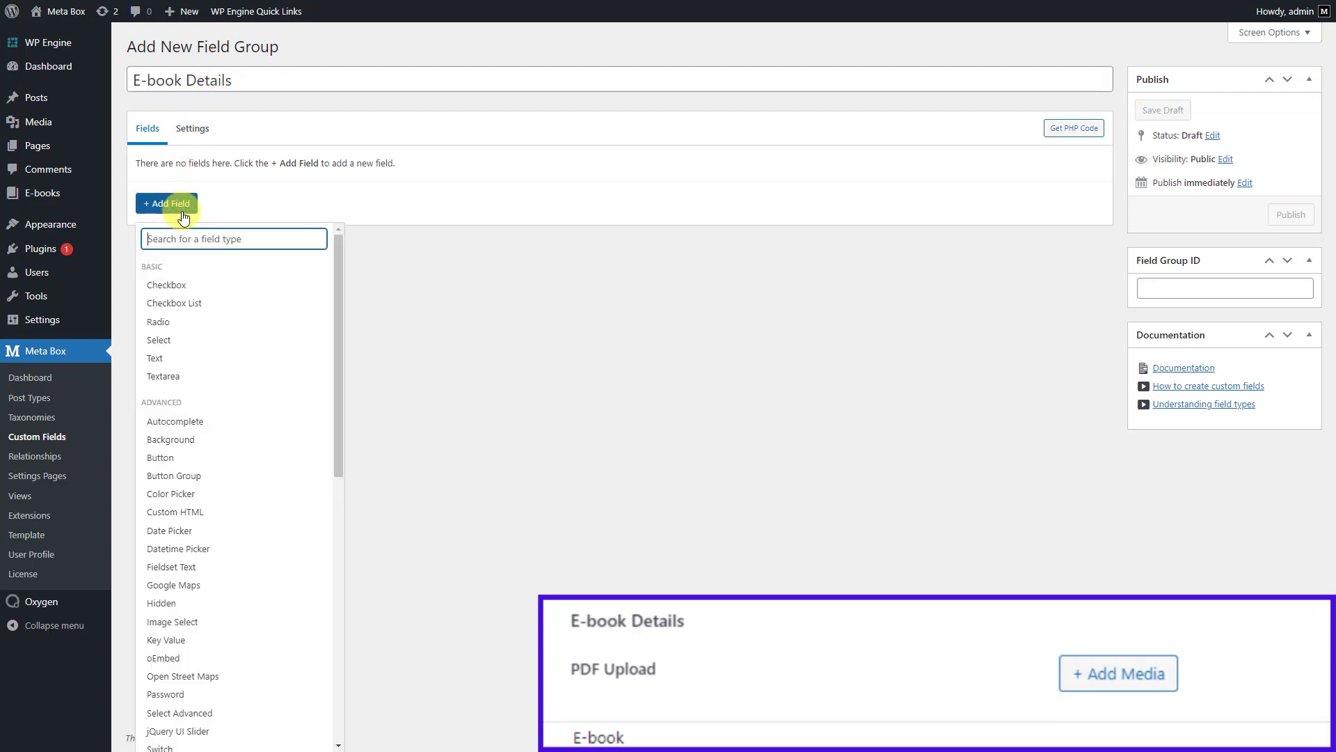
{"action": "type", "text": "fi"}
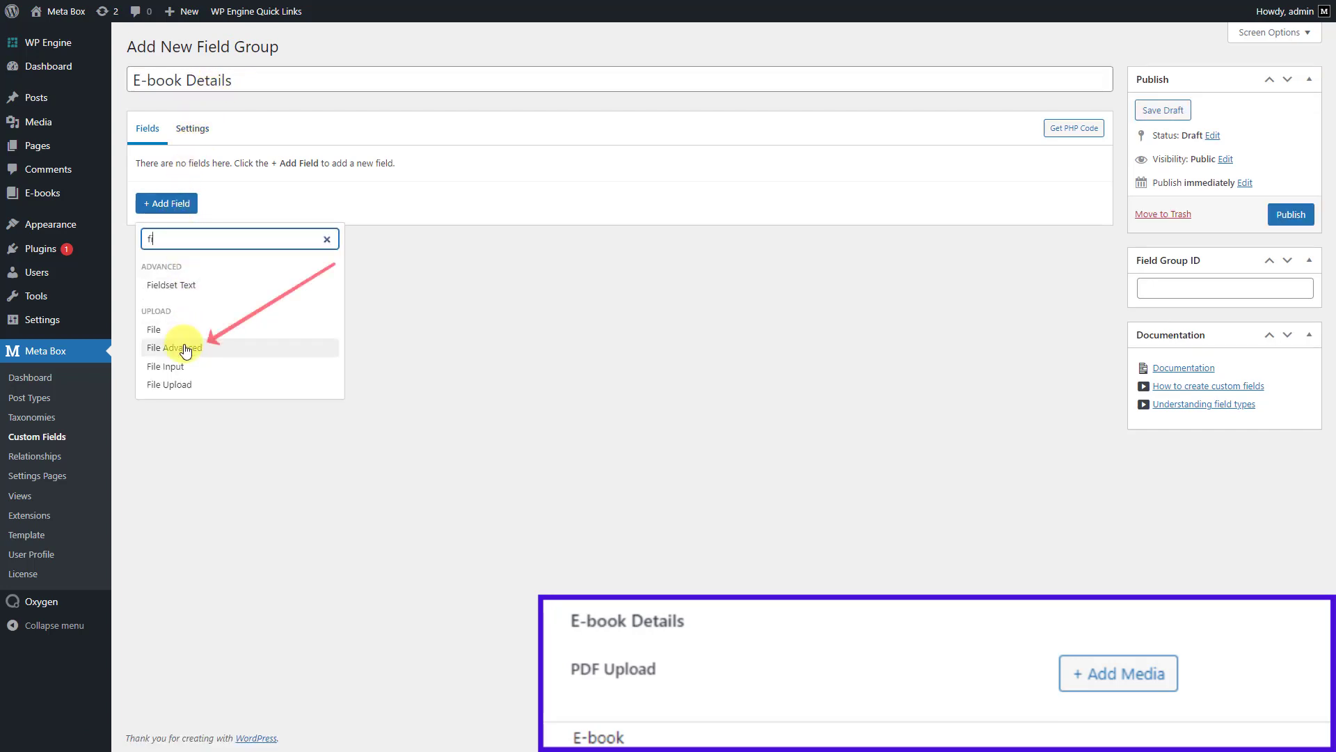
{"action": "left_click", "coordinate": [186, 350]}
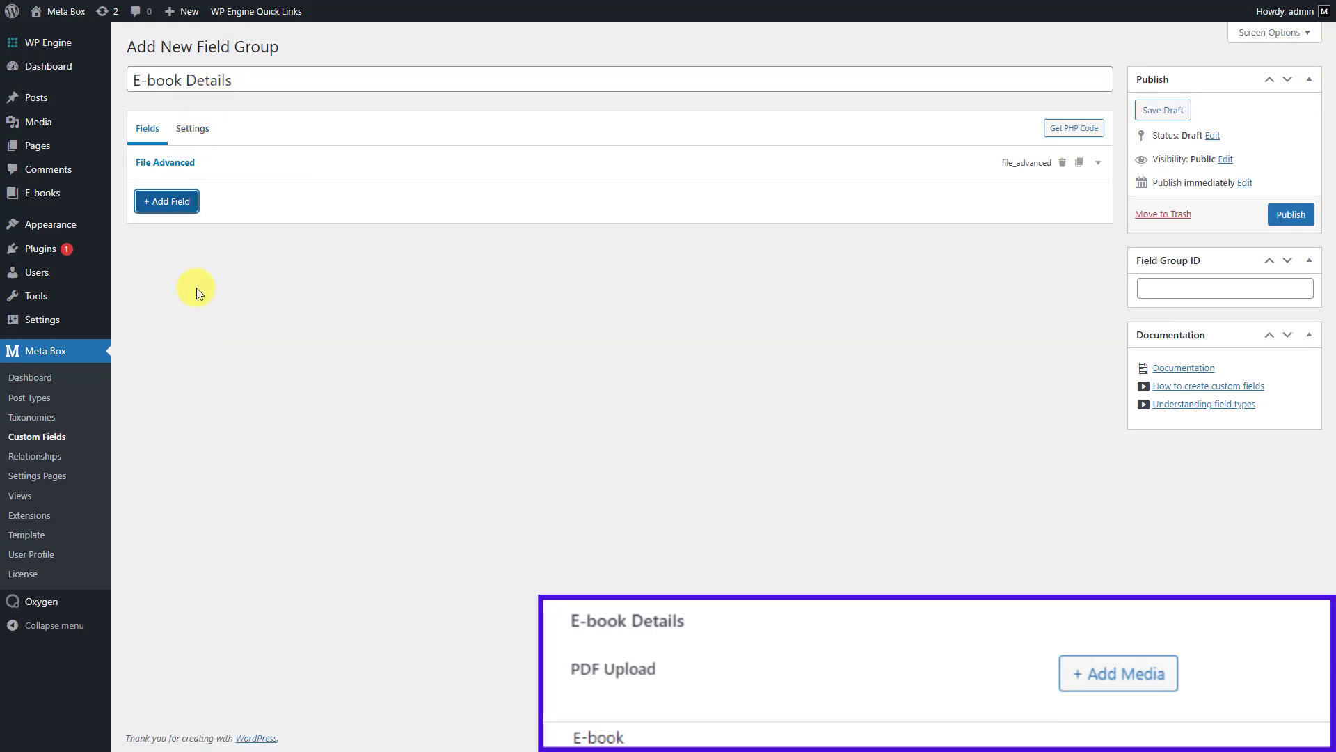
- Label the File Advanced field PDF Upload
{"action": "left_click", "coordinate": [222, 169]}
{"action": "triple_click", "coordinate": [335, 225]}
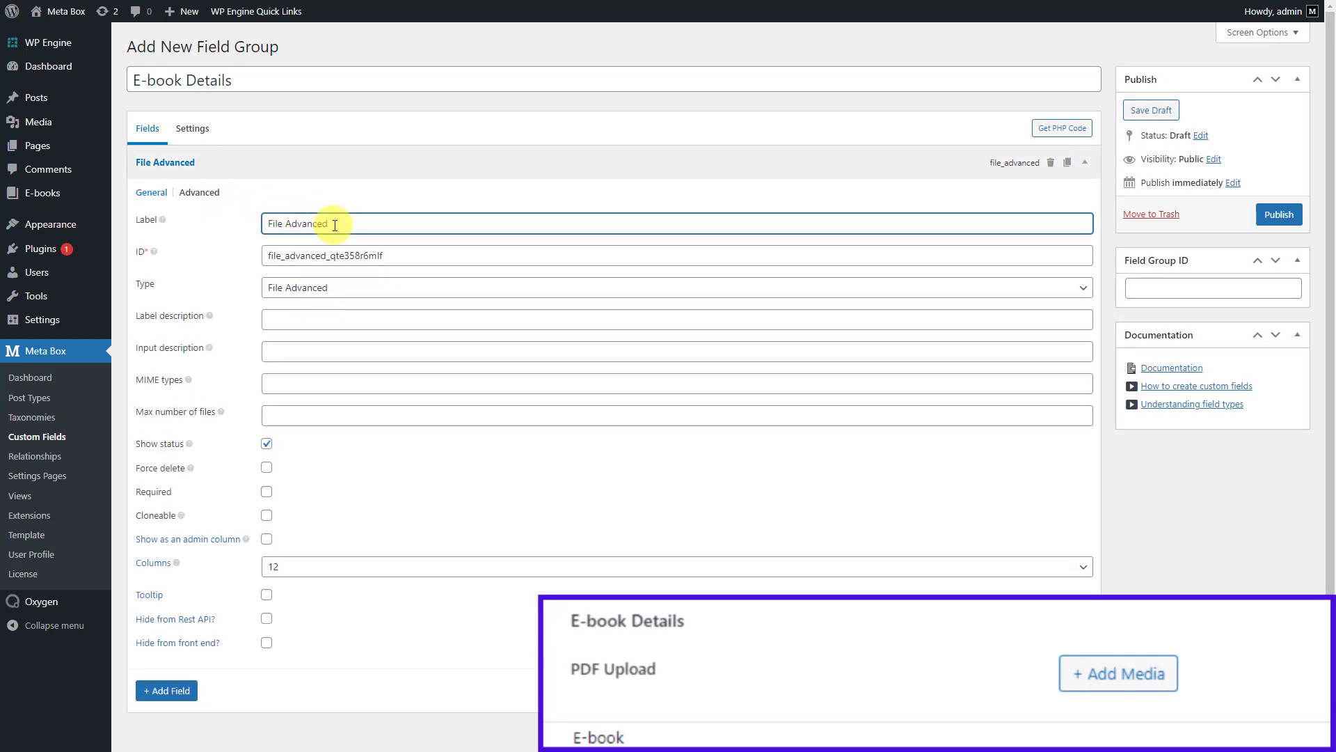
{"action": "type", "text": "PDF Upload"}
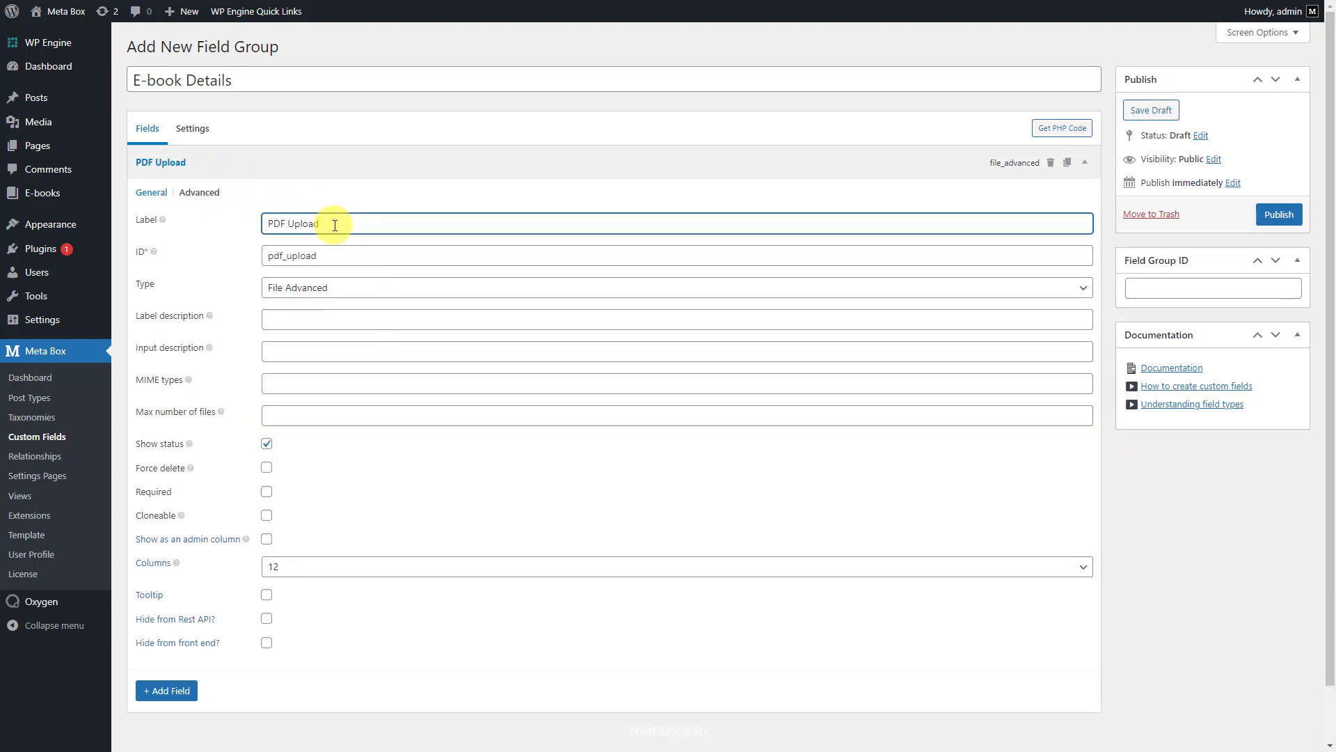
{"action": "left_click", "coordinate": [334, 167]}
- Set the field group's location to the E-book post type instead of Post and publish the group
{"action": "left_click", "coordinate": [194, 132]}
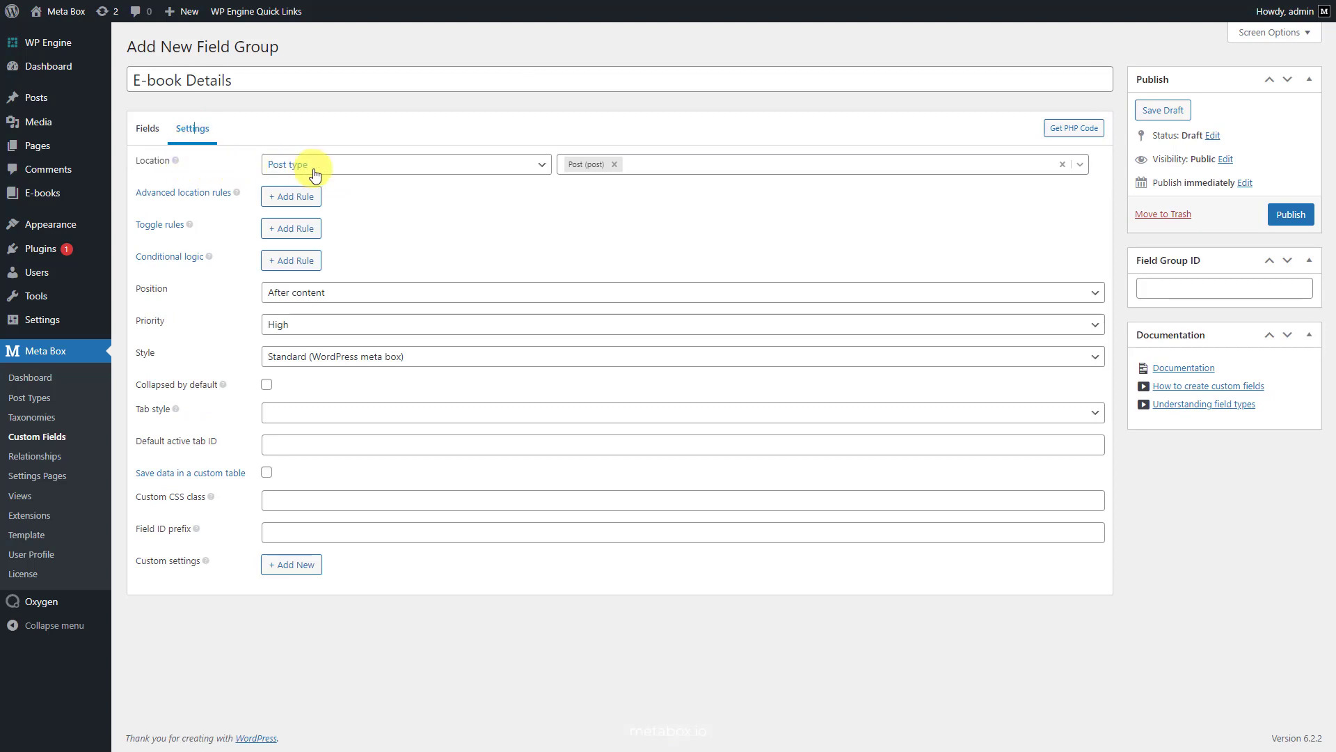
{"action": "left_click", "coordinate": [613, 165]}
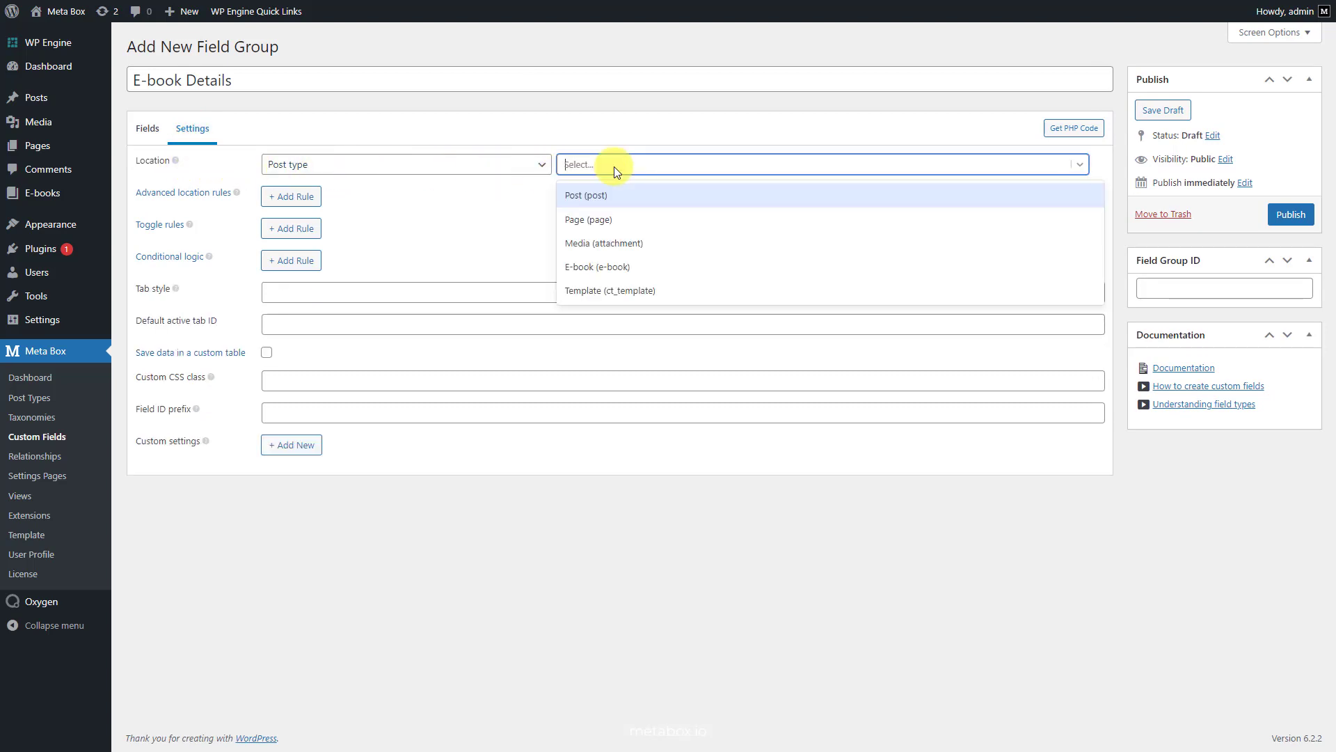
{"action": "left_click", "coordinate": [603, 266]}
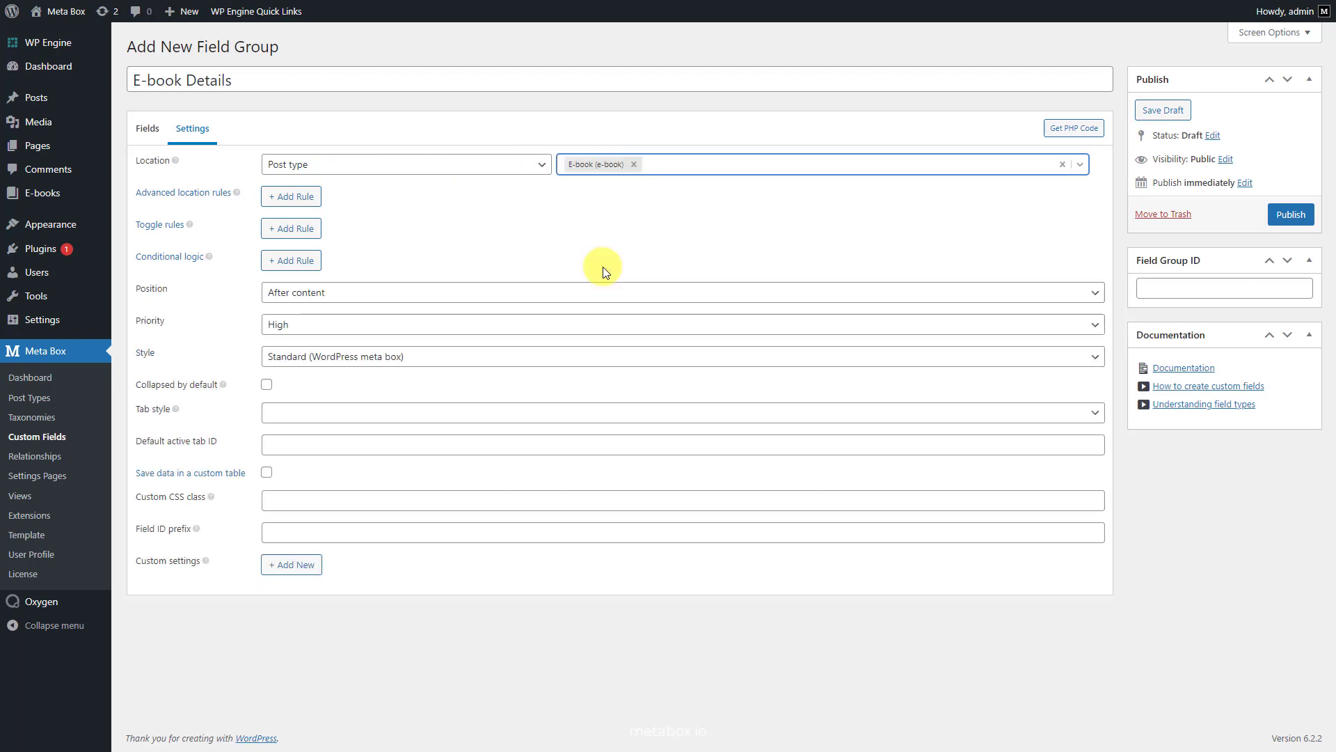
{"action": "left_click", "coordinate": [1276, 222]}
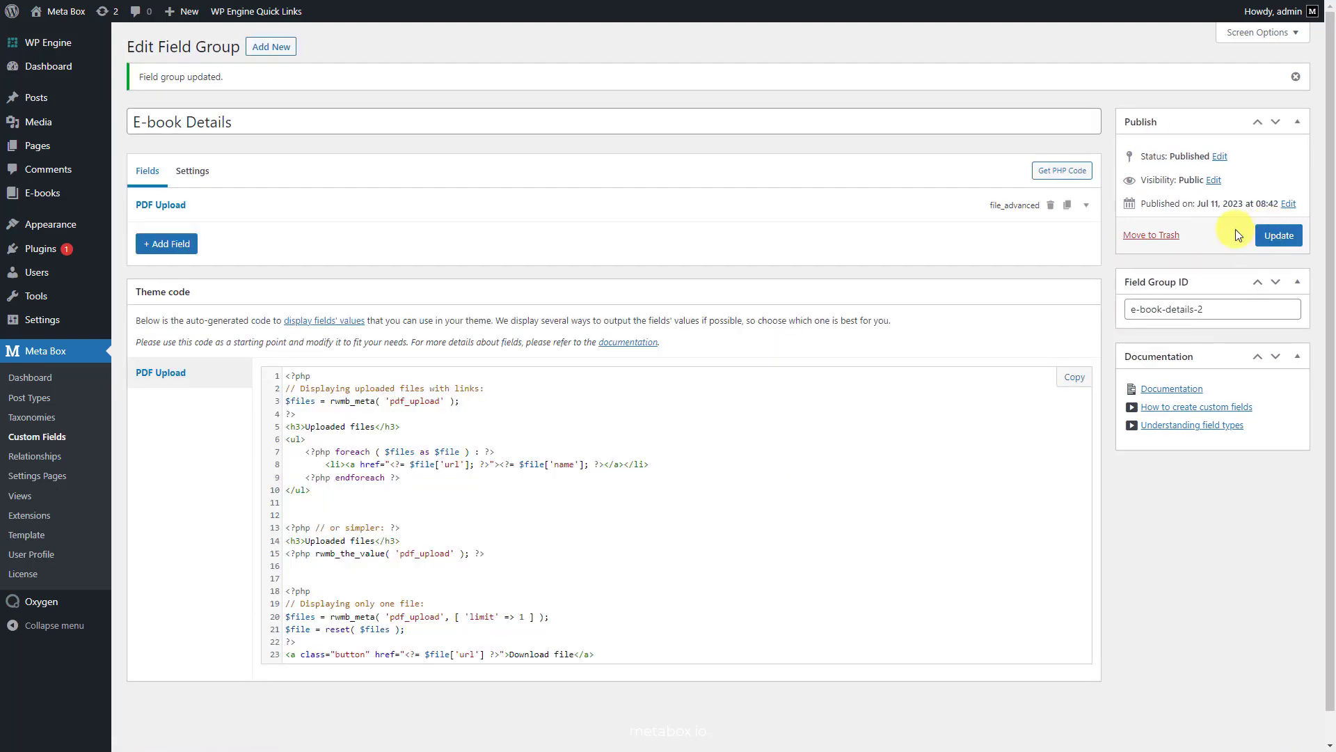
- Add an e-book titled Graphic Design Ebook with the text "Create a stunning resource on graphic design with this interactive ebook template."
{"action": "mouse_move", "coordinate": [81, 197]}
{"action": "left_click", "coordinate": [147, 213]}
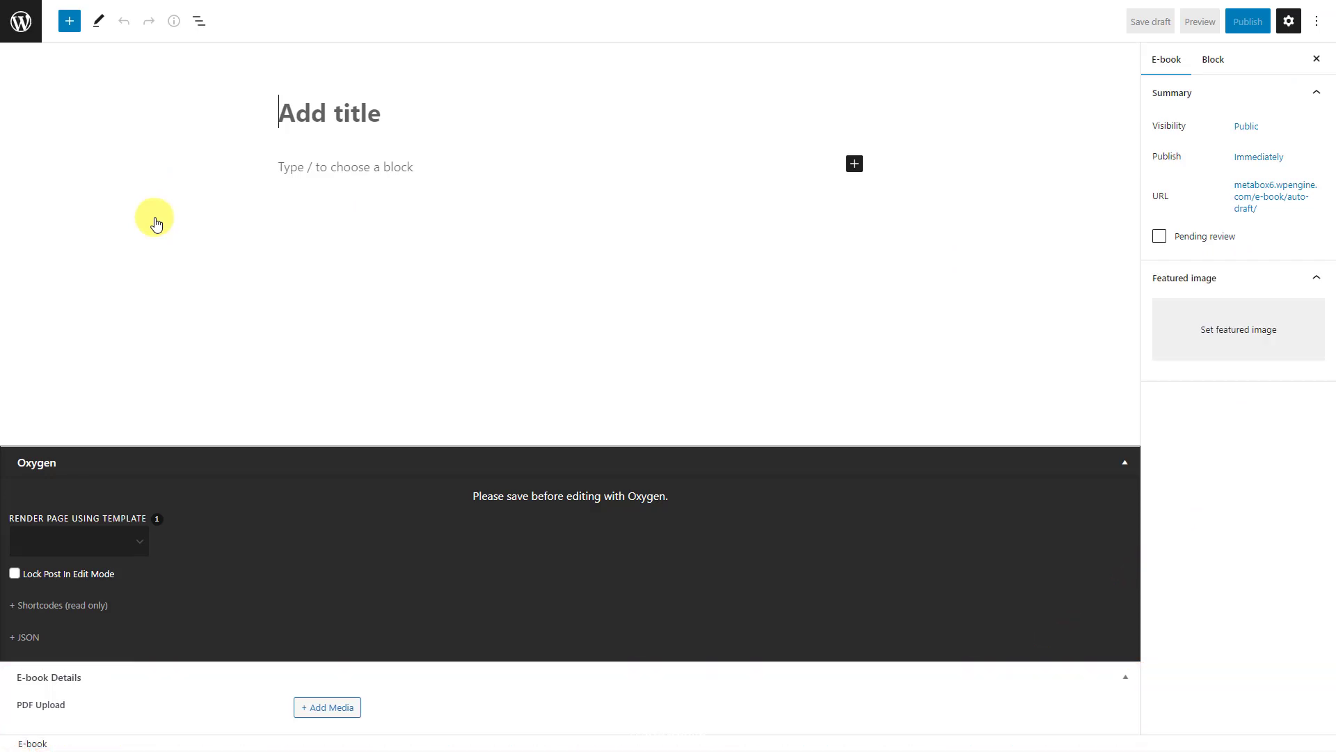
{"action": "left_click", "coordinate": [291, 116]}
{"action": "type", "text": "Graphic Design Ebook"}
{"action": "left_click", "coordinate": [299, 167]}
{"action": "type", "text": "Create a stunning resource on graphic design with this interactive ebook template."}
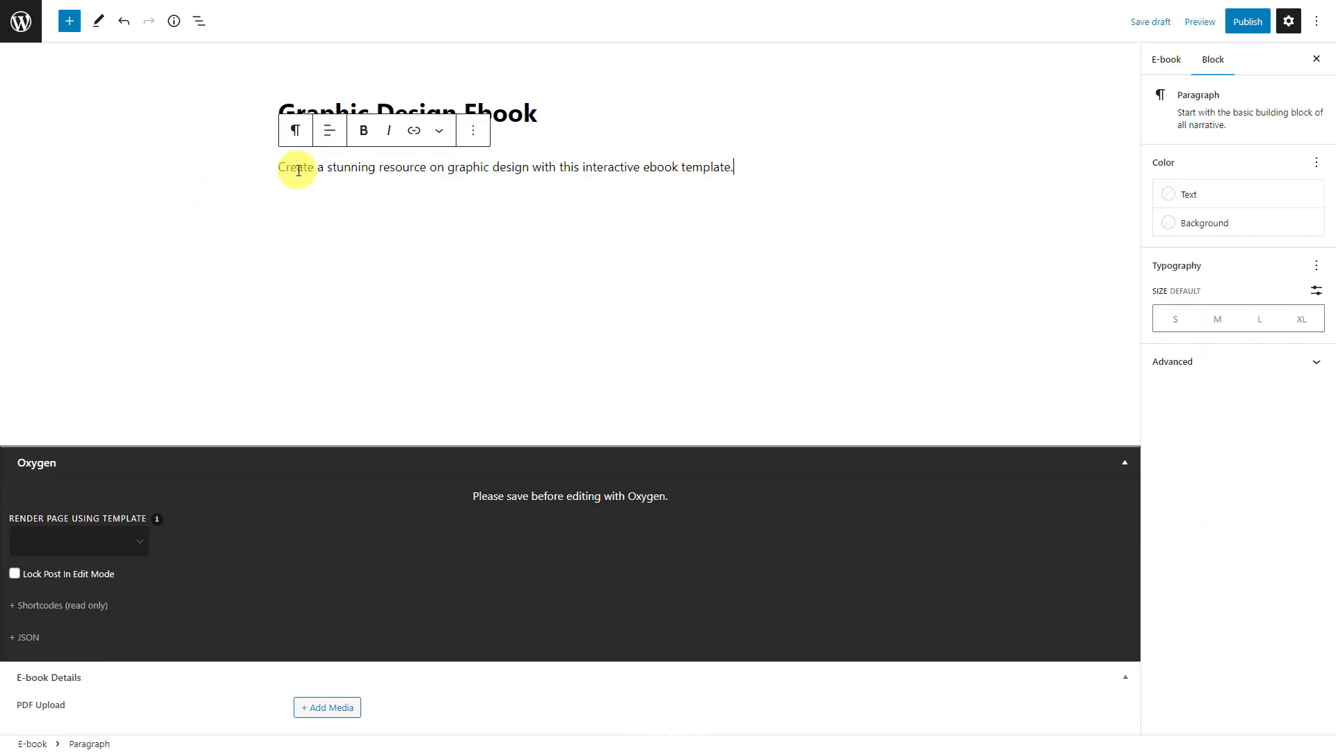
- Attach file-sample_150kB.pdf from the media library to the e-book's PDF Upload field
{"action": "left_click", "coordinate": [341, 707]}
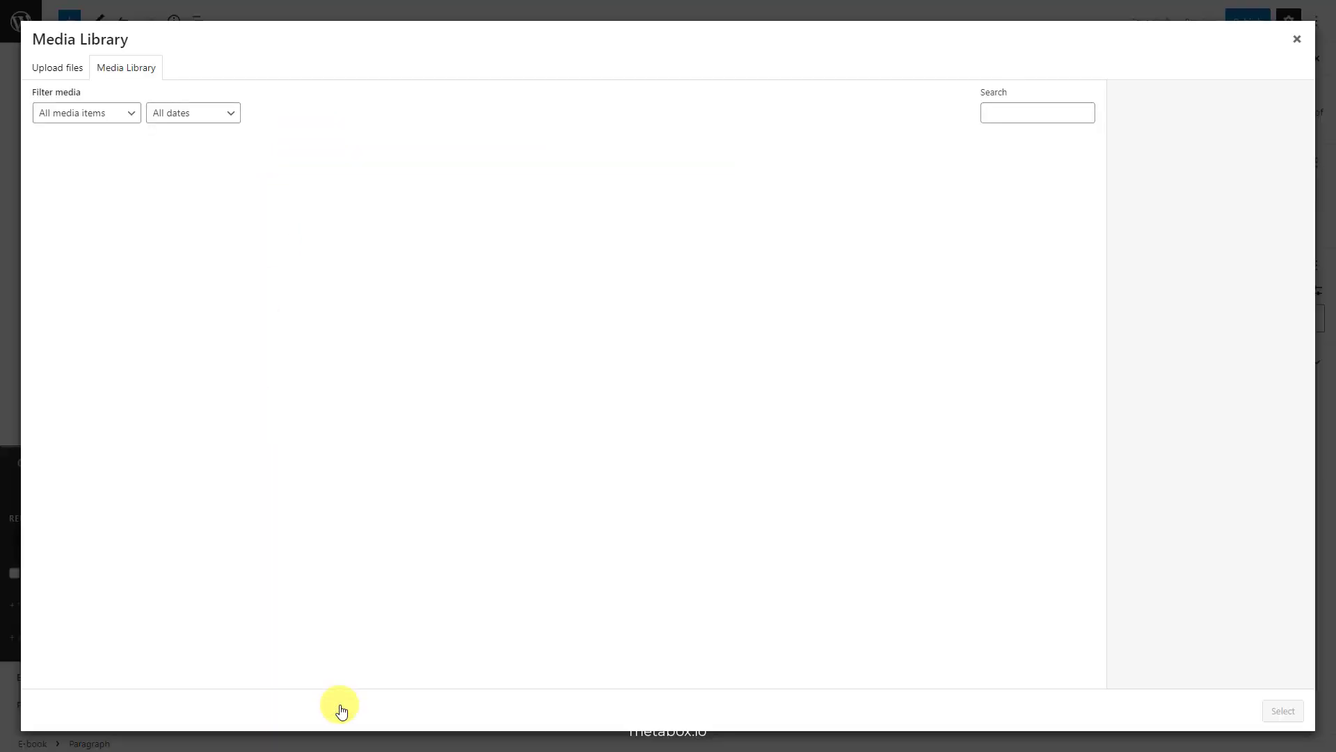
{"action": "left_click", "coordinate": [296, 195]}
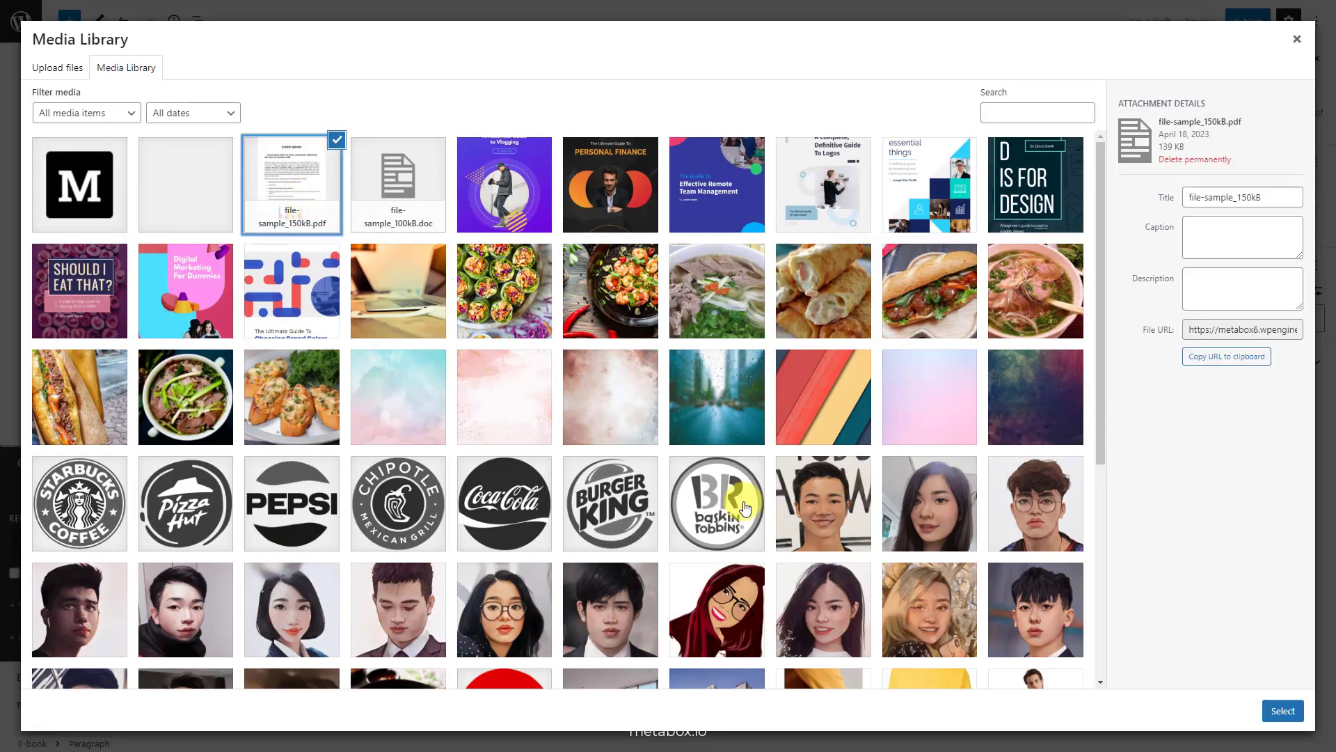
{"action": "left_click", "coordinate": [1282, 709]}
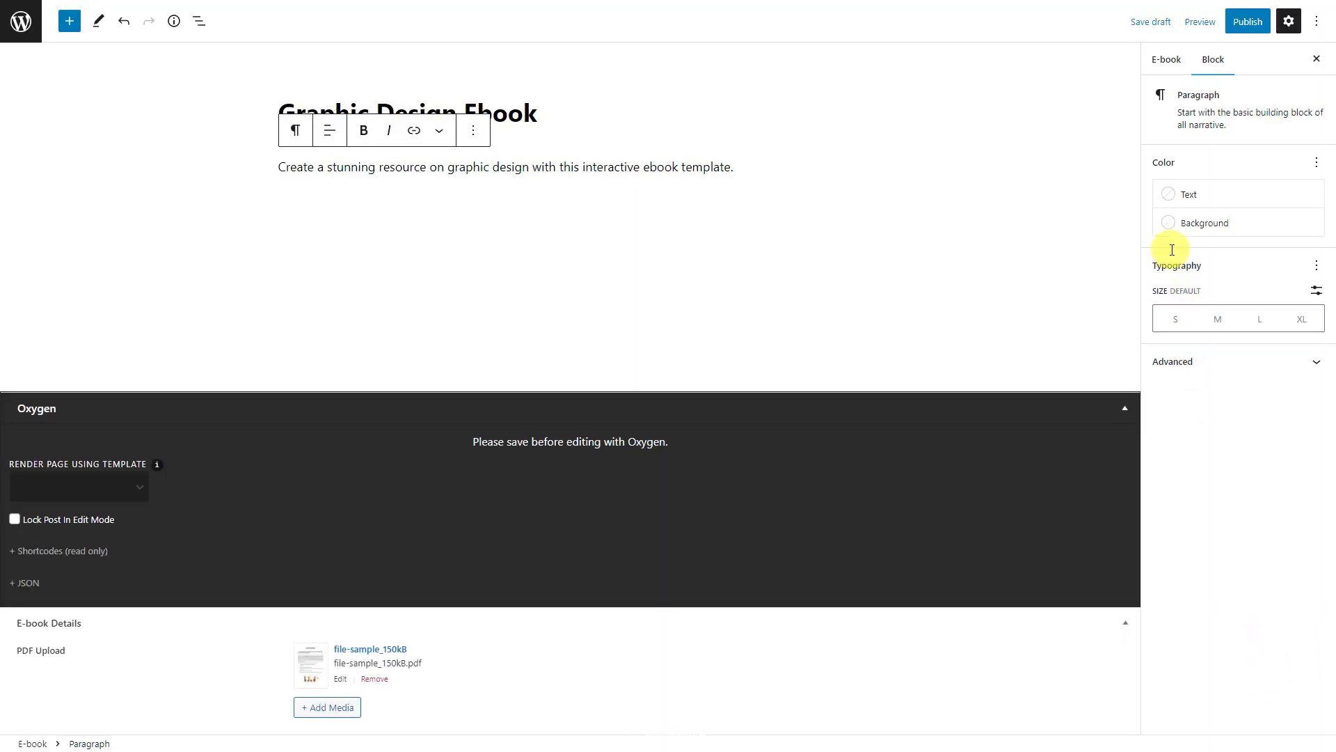
- Set i_Graphic-Design-Ebook-full_1.webp, the "D is for Design" cover, as the e-book's featured image and publish the e-book
{"action": "left_click", "coordinate": [1172, 61]}
{"action": "left_click", "coordinate": [1208, 328]}
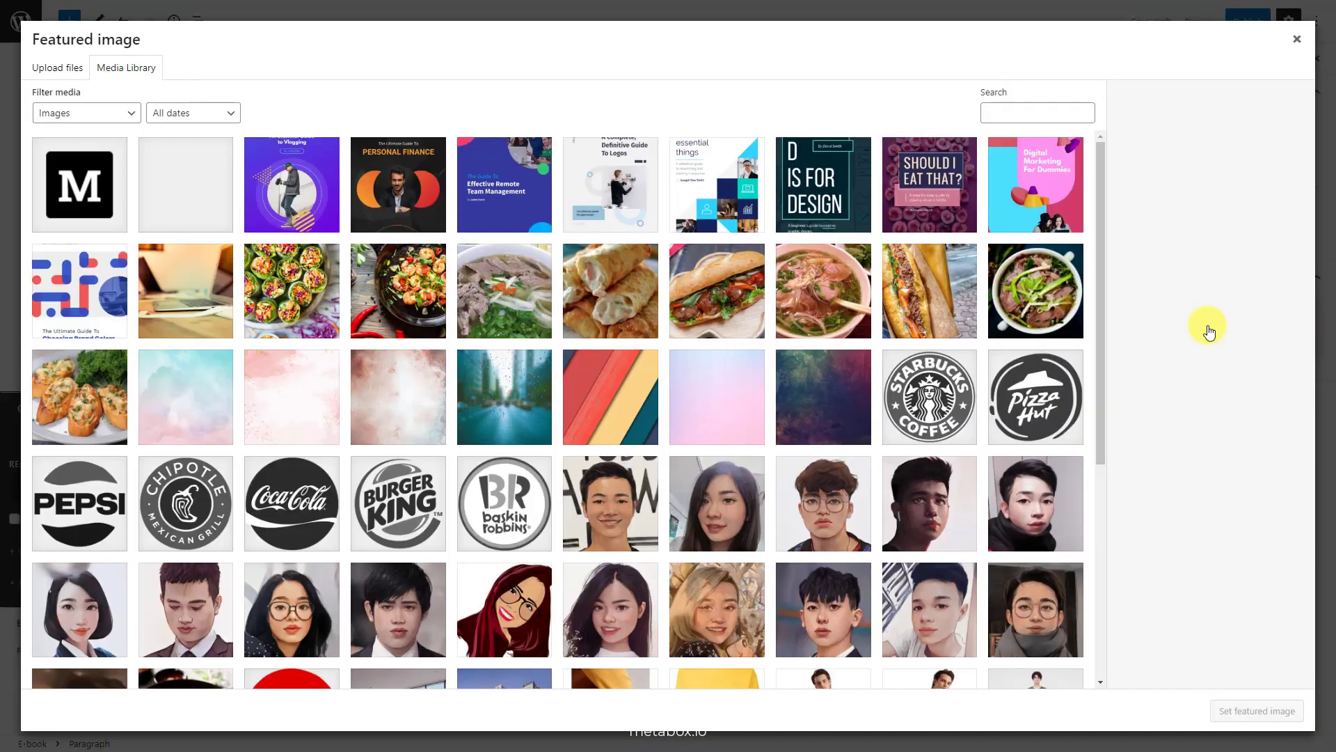
{"action": "left_click", "coordinate": [800, 190]}
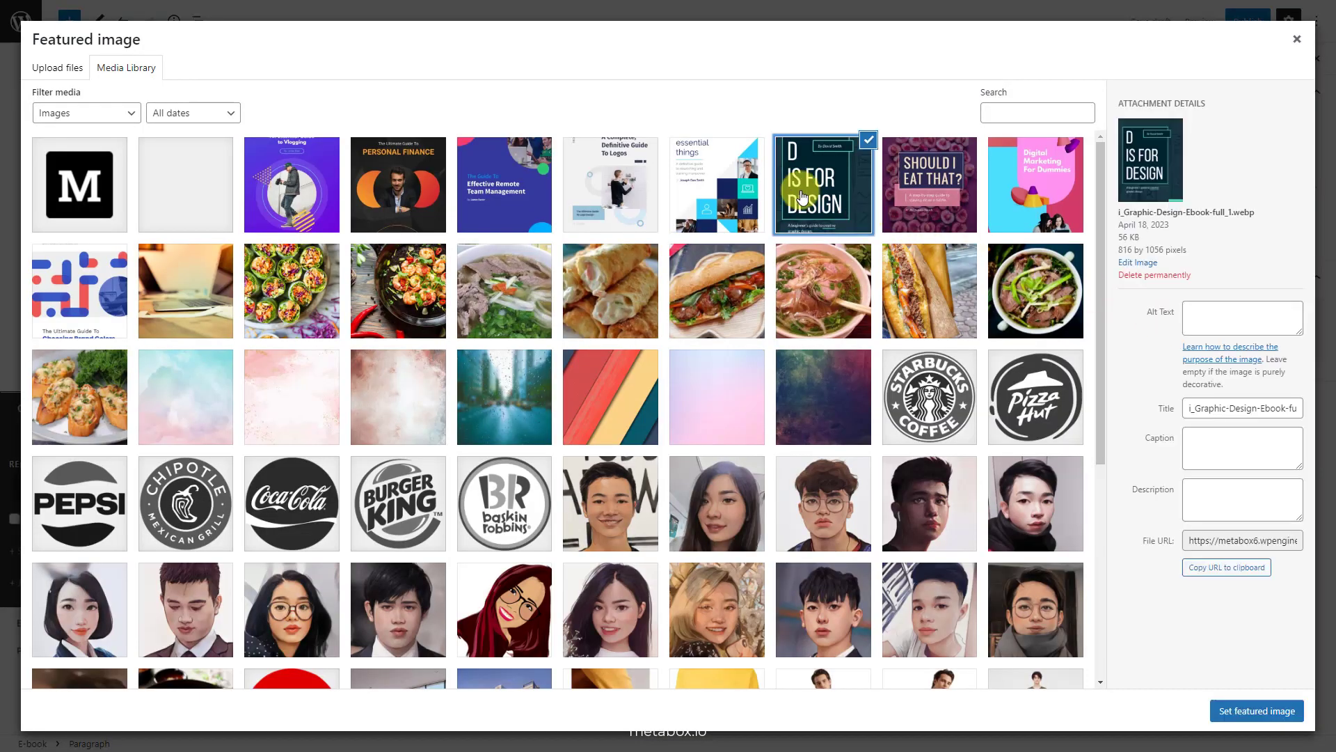
{"action": "left_click", "coordinate": [1231, 717]}
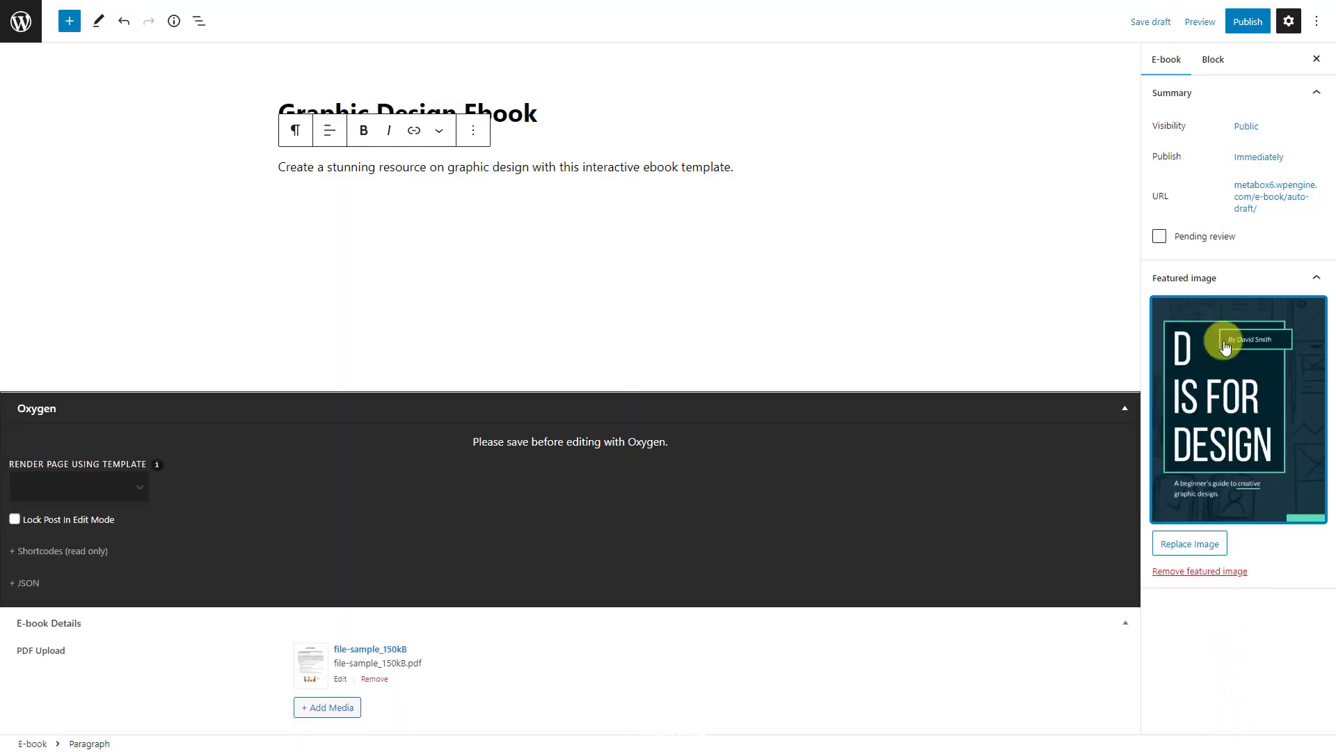
{"action": "left_click", "coordinate": [1247, 22]}
{"action": "left_click", "coordinate": [1223, 25]}
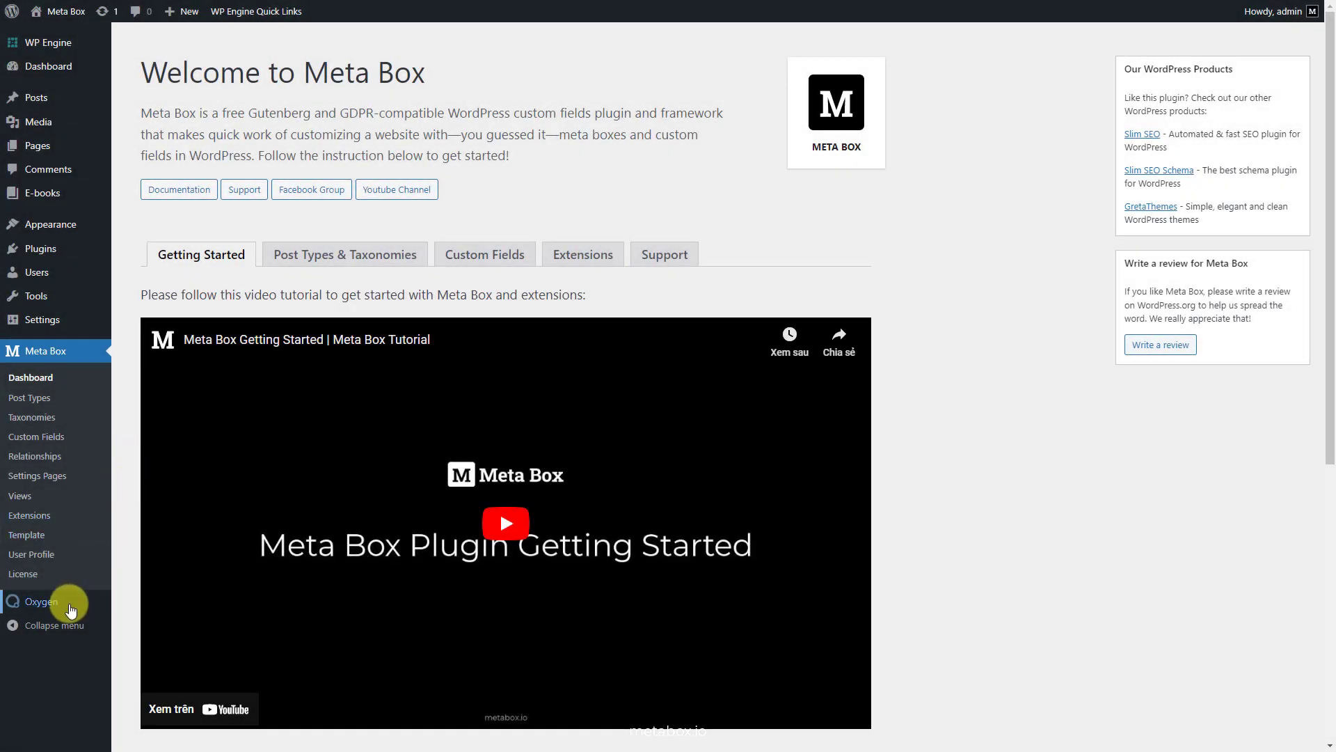
- Create an Oxygen template named E-book Template that inherits its design from inactive - Default Page, and publish it
{"action": "mouse_move", "coordinate": [70, 609]}
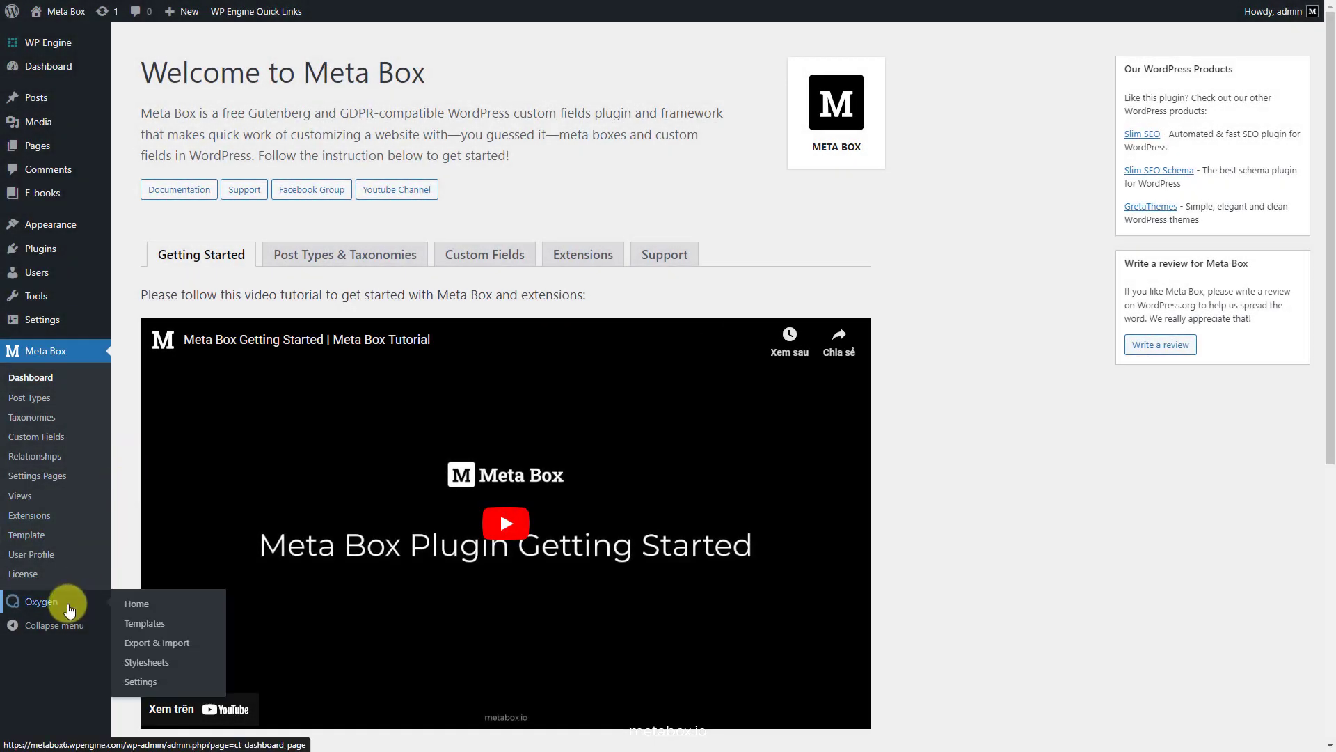
{"action": "left_click", "coordinate": [124, 621]}
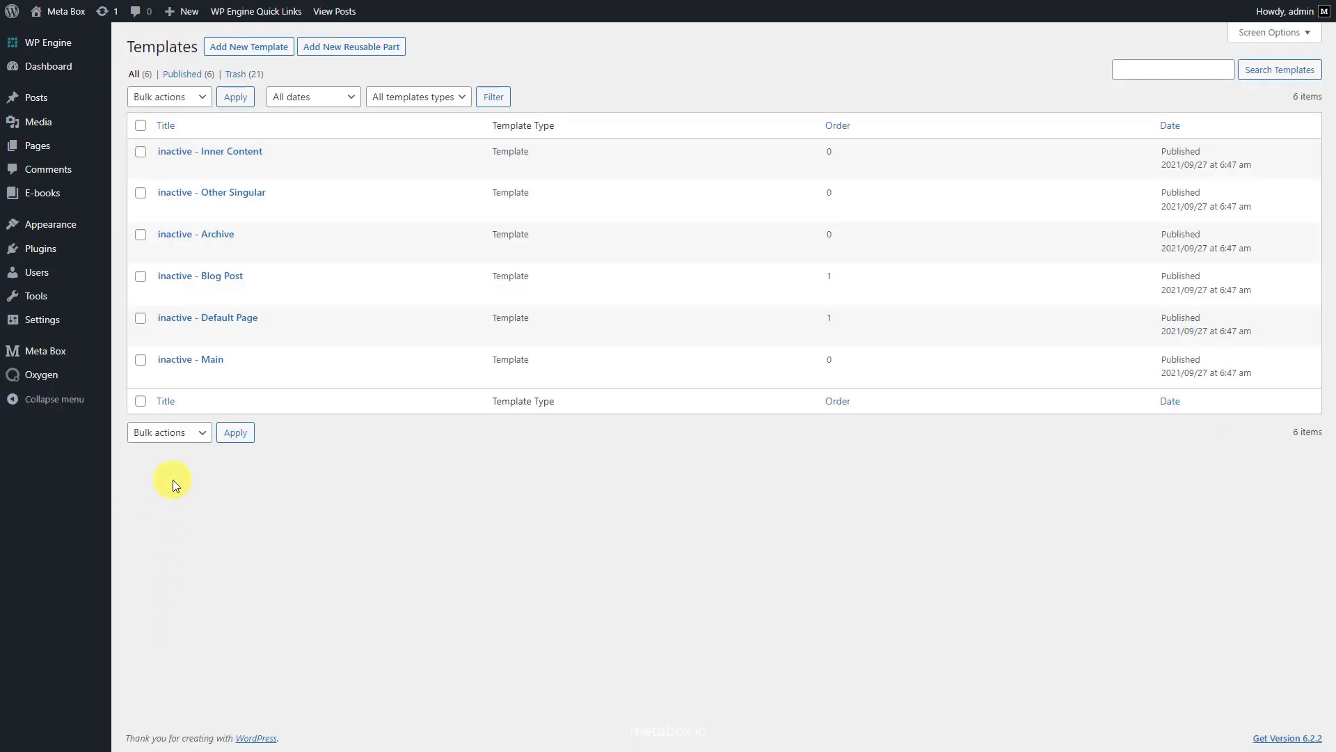
{"action": "left_click", "coordinate": [249, 46]}
{"action": "type", "text": "E-book Template"}
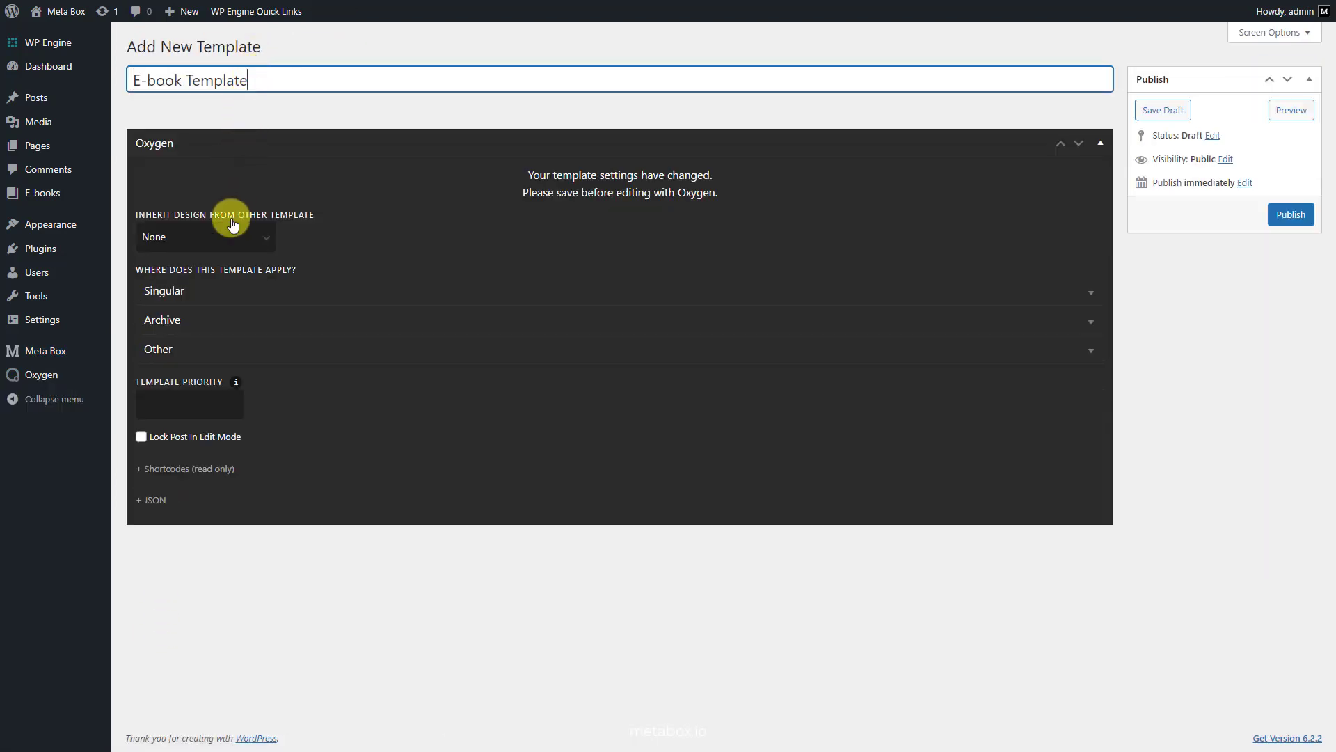
{"action": "left_click", "coordinate": [216, 237]}
{"action": "left_click", "coordinate": [219, 286]}
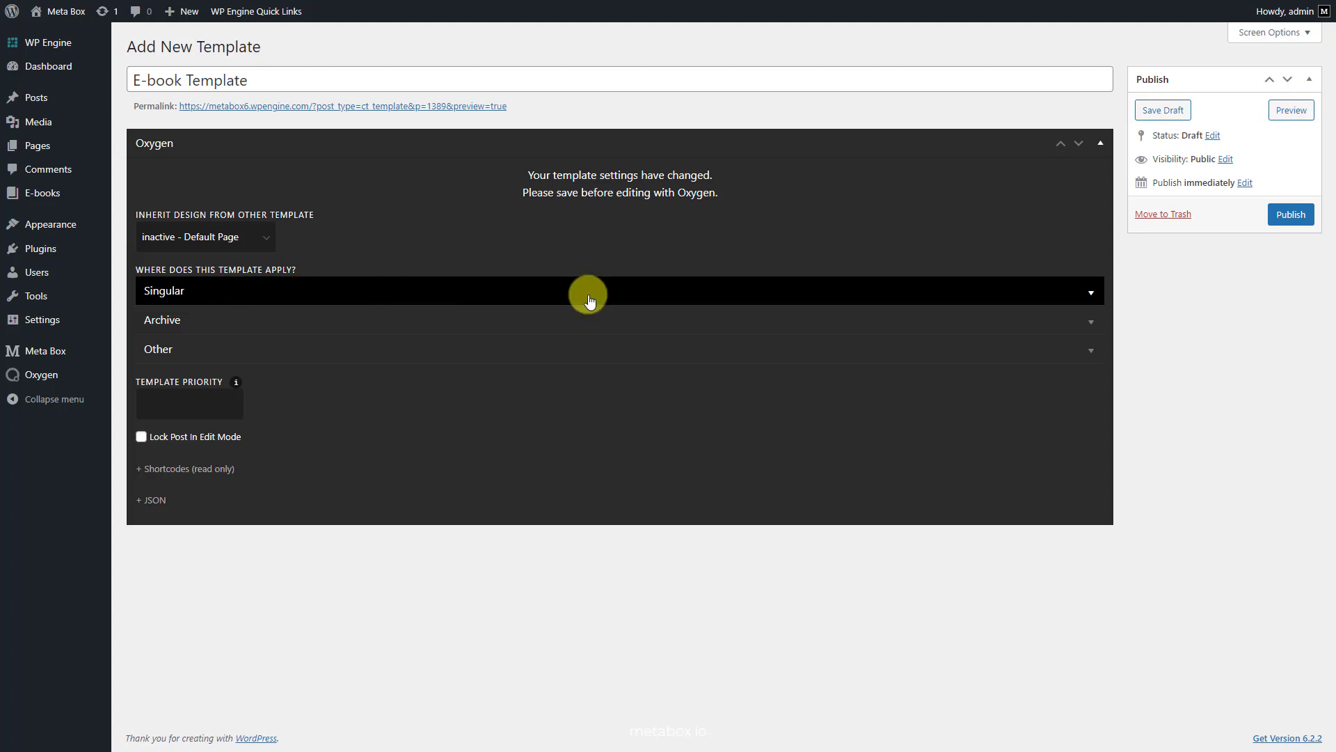
{"action": "left_click", "coordinate": [1283, 221]}
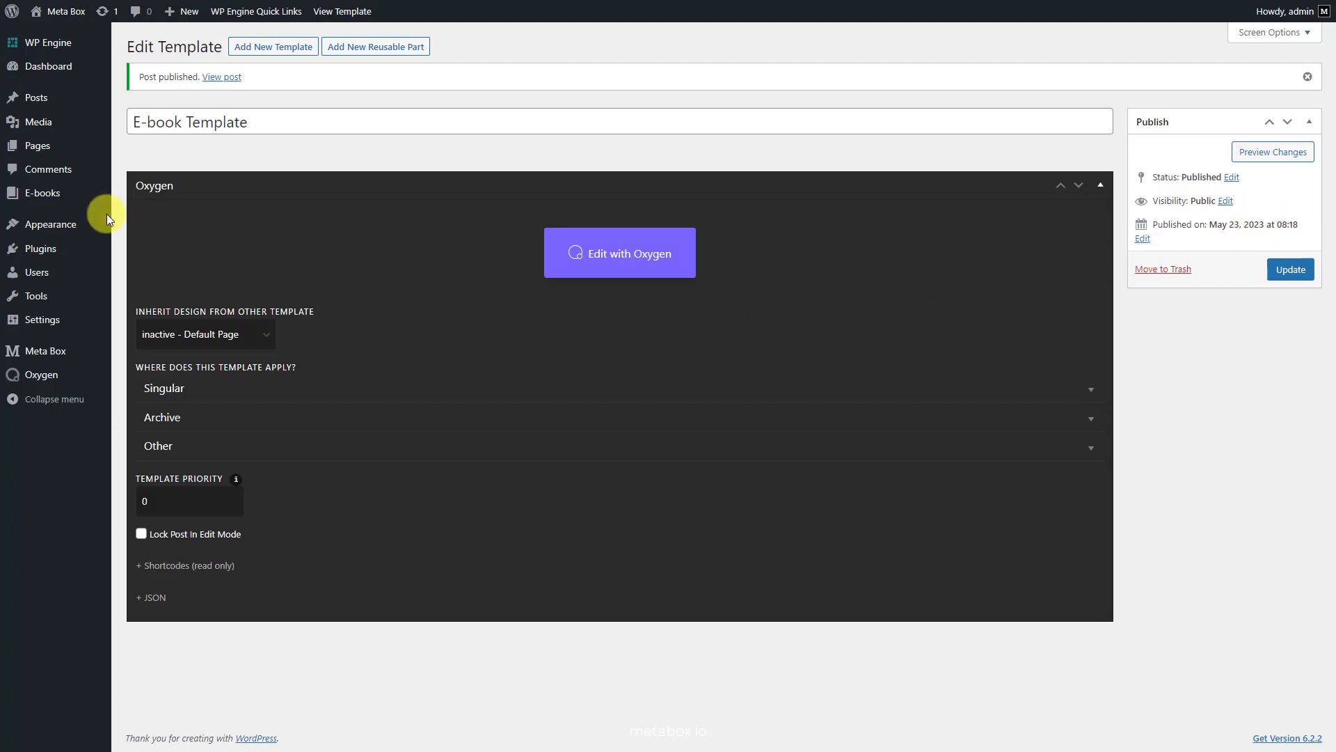
- Add a page titled E-book Shop, render it using E-book Template, and publish it
{"action": "mouse_move", "coordinate": [71, 151]}
{"action": "left_click", "coordinate": [149, 167]}
{"action": "left_click", "coordinate": [295, 113]}
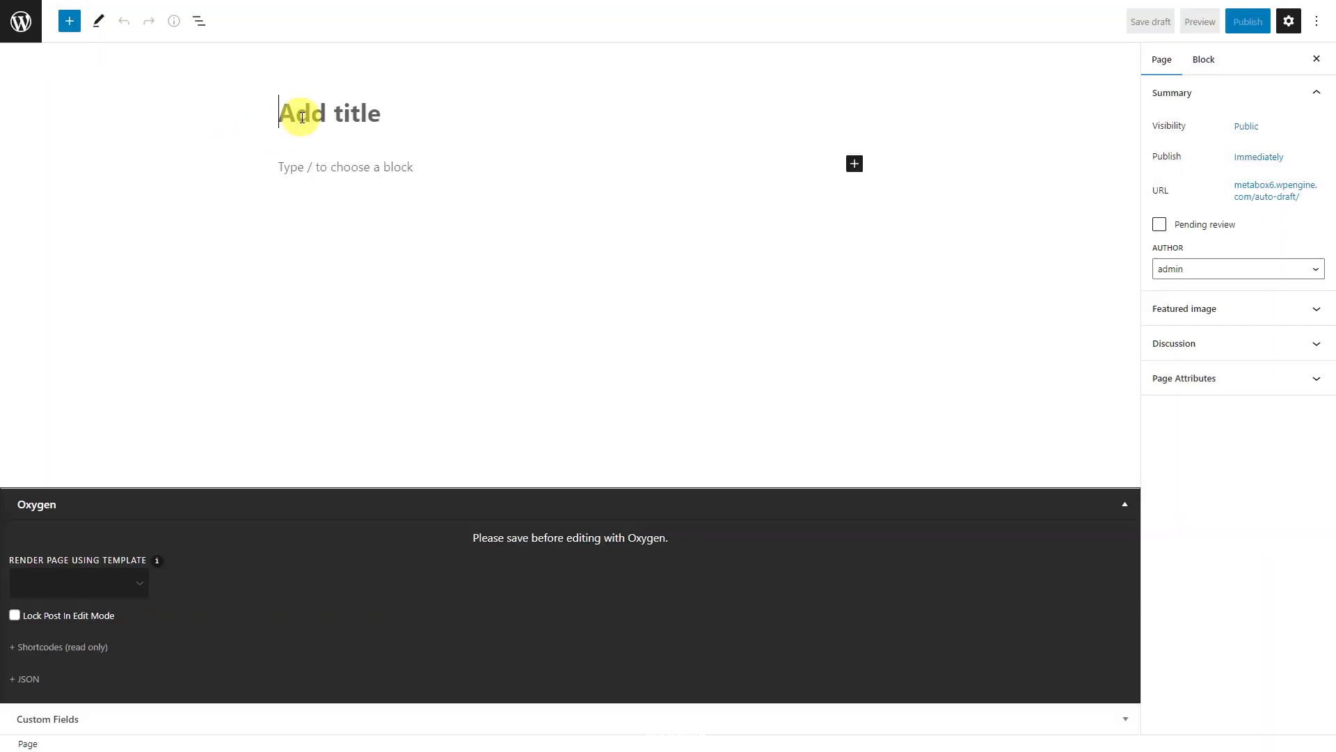
{"action": "type", "text": "E-book Shop"}
{"action": "left_click", "coordinate": [142, 591]}
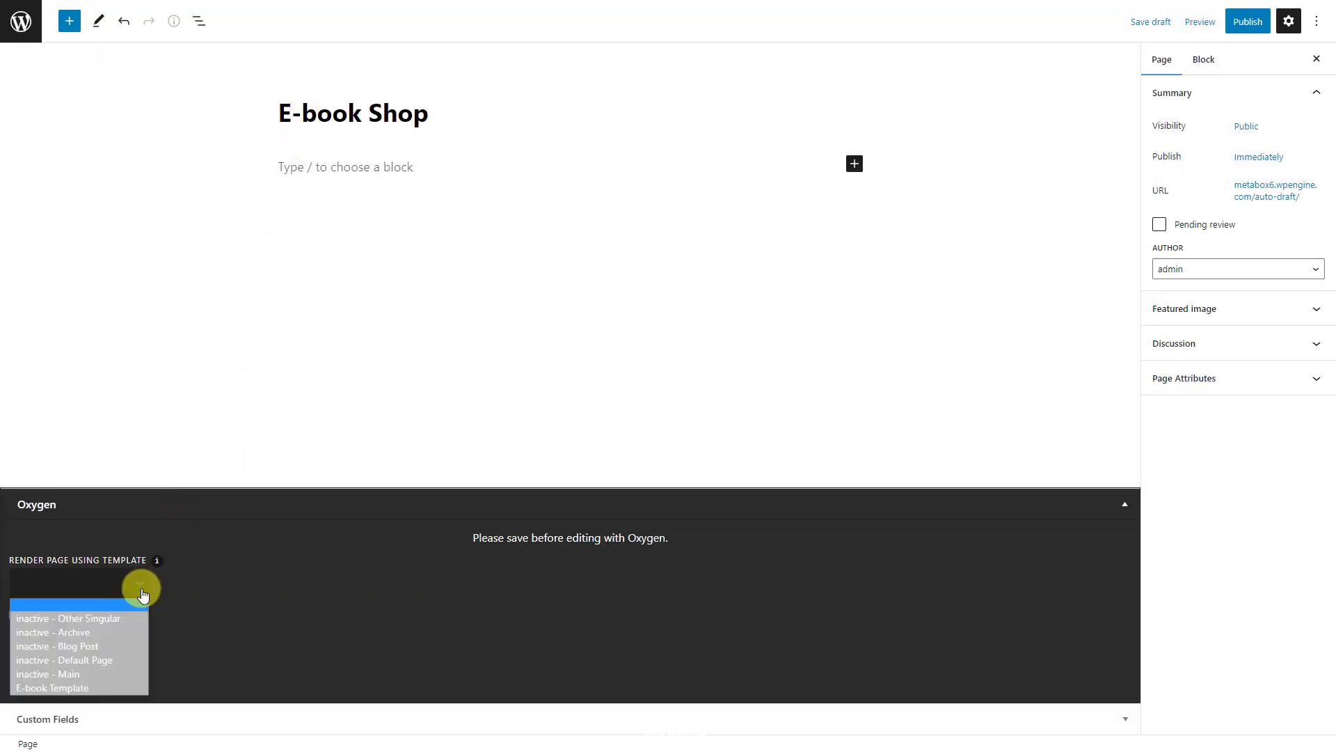
{"action": "left_click", "coordinate": [81, 687]}
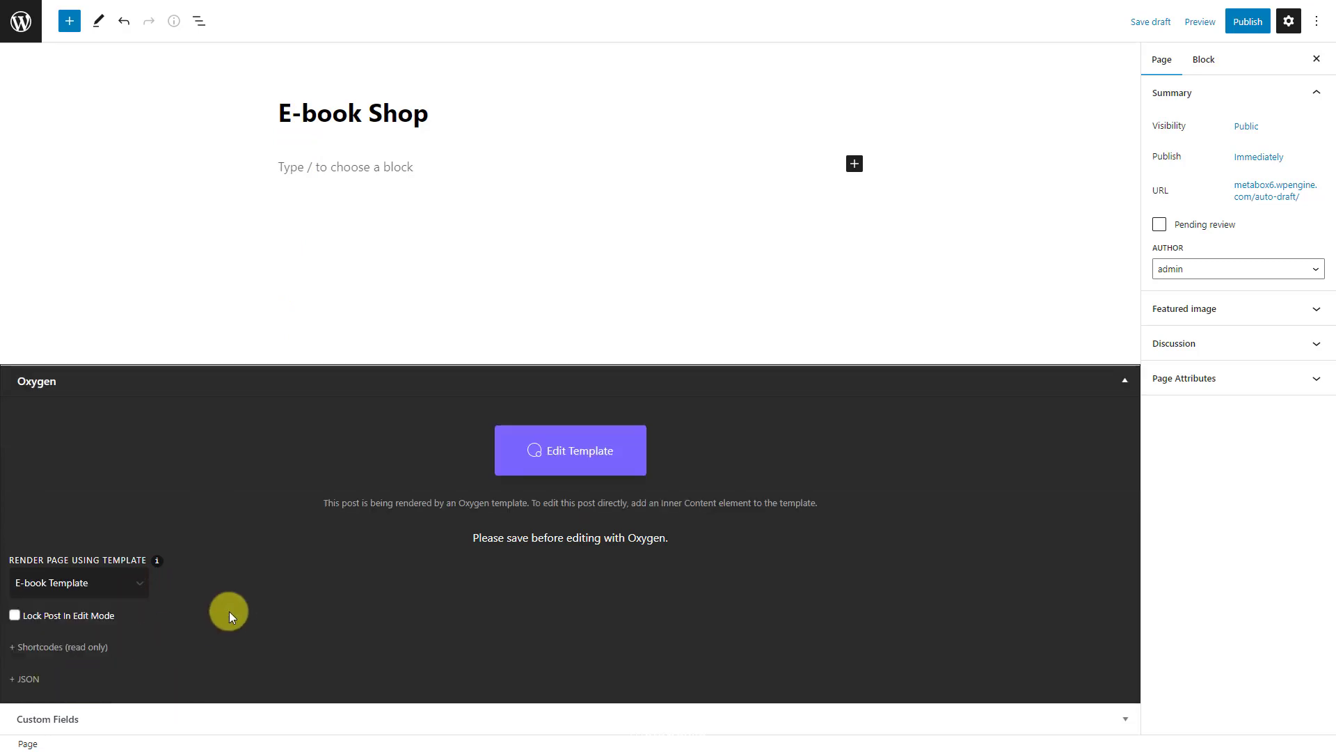
{"action": "left_click", "coordinate": [1249, 20]}
{"action": "left_click", "coordinate": [1218, 24]}
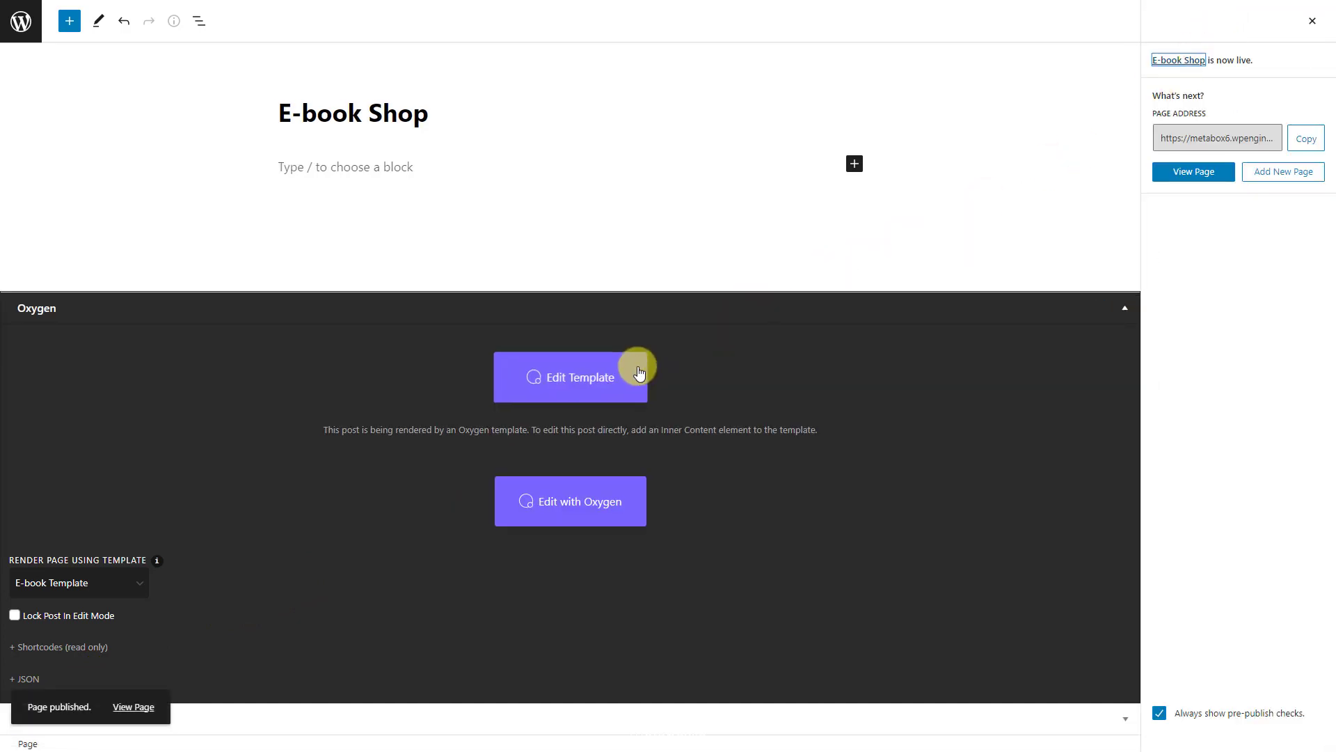
- Open the page's template in the Oxygen editor, preview it with the E-book Shop page, and show the element structure
{"action": "left_click", "coordinate": [638, 374]}
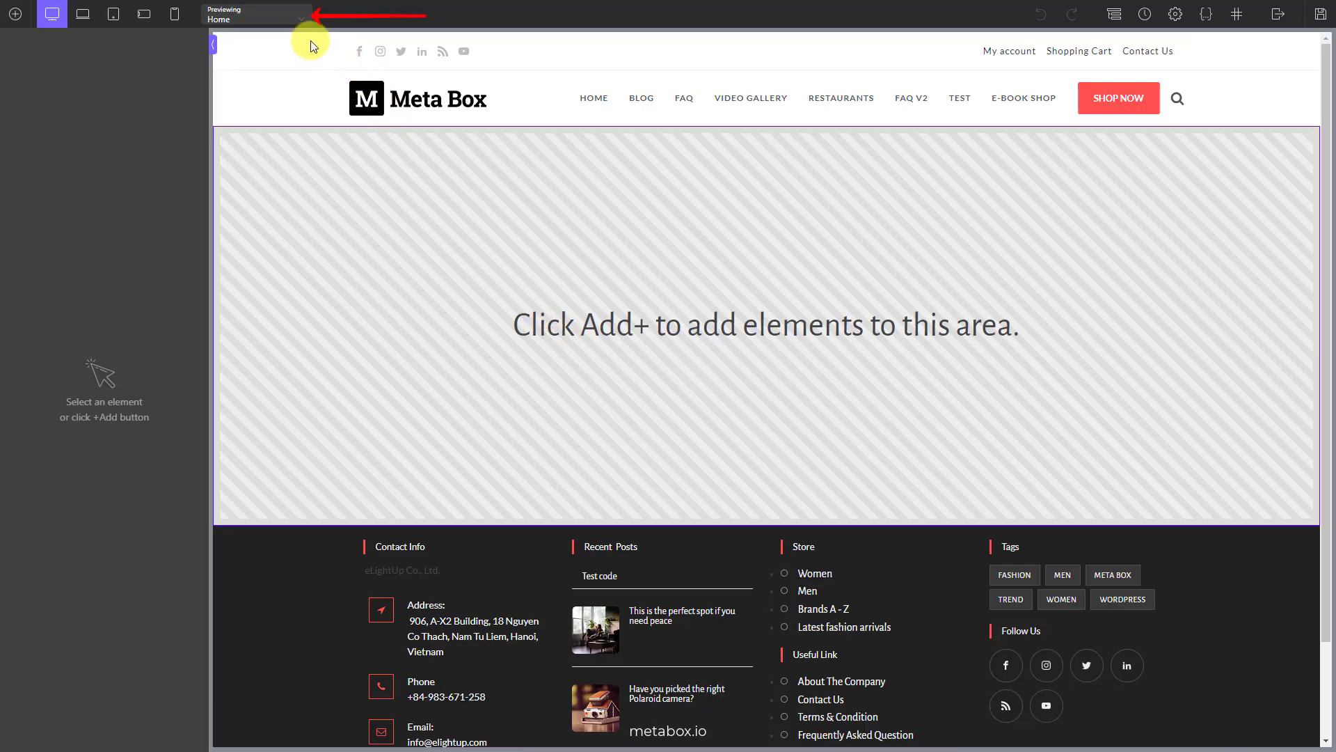
{"action": "left_click", "coordinate": [274, 25]}
{"action": "left_click", "coordinate": [252, 62]}
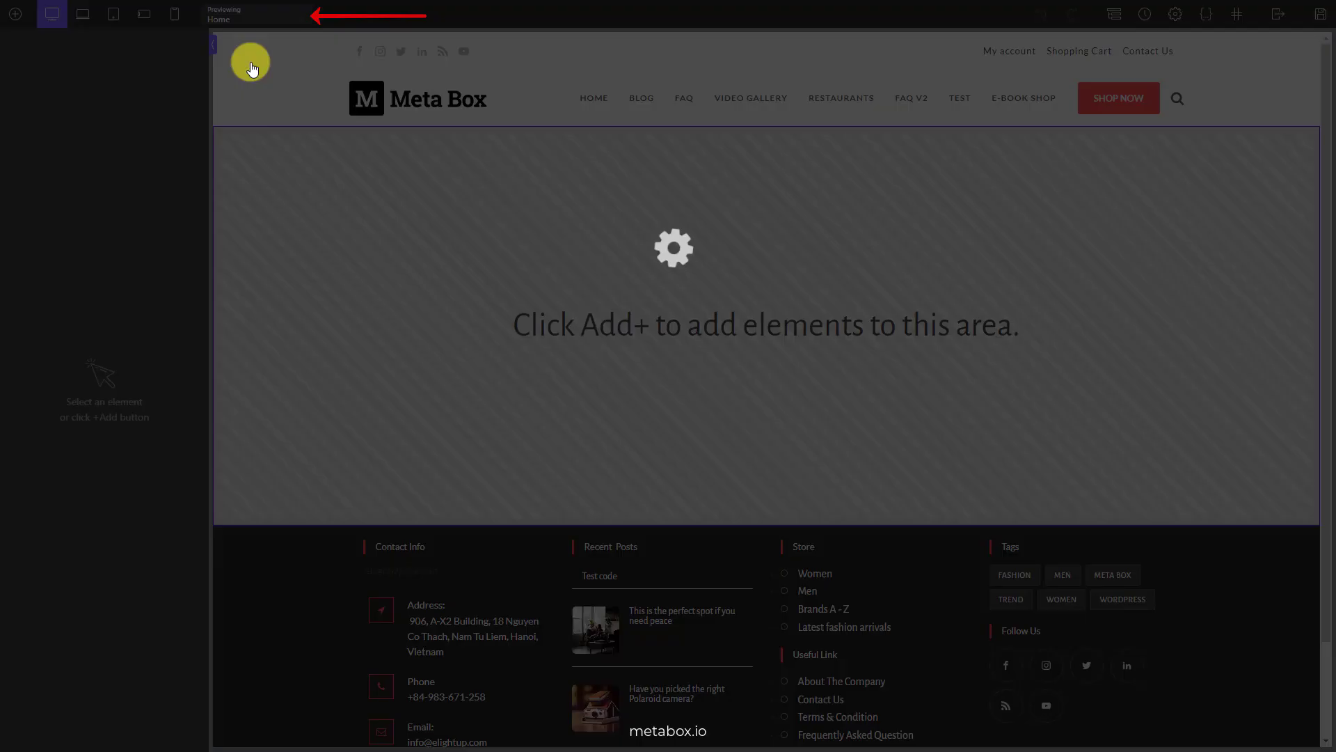
{"action": "left_click", "coordinate": [1114, 14]}
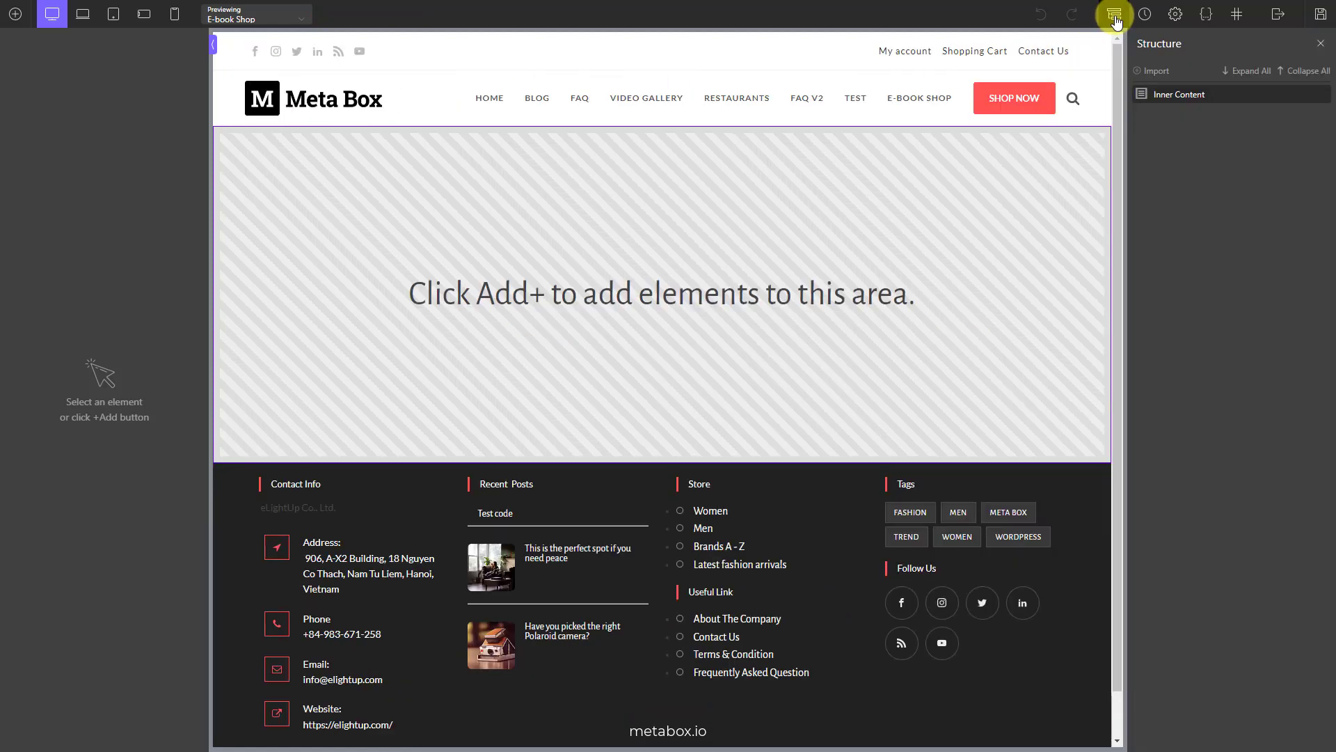
- Add a Section to the empty inner content area and place a Heading inside it
{"action": "left_click", "coordinate": [15, 14]}
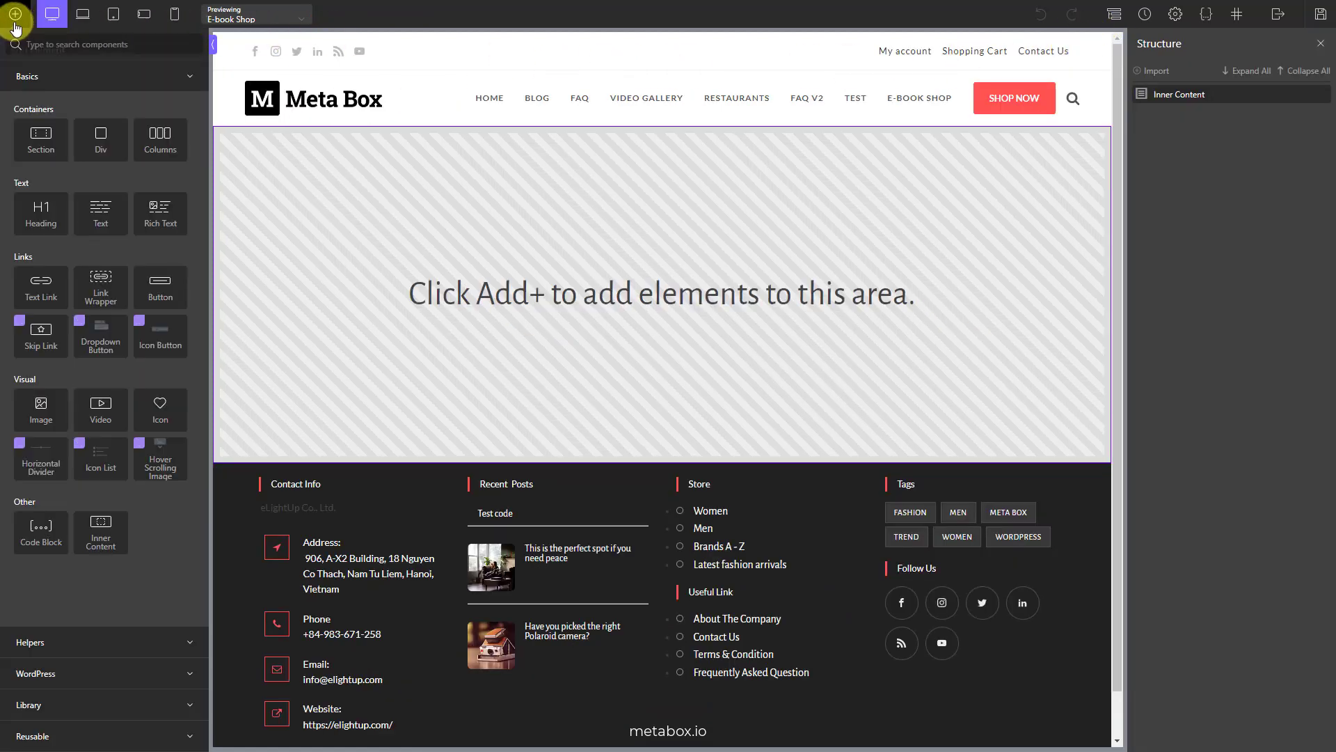
{"action": "left_click_drag", "start_coordinate": [40, 129], "coordinate": [42, 139]}
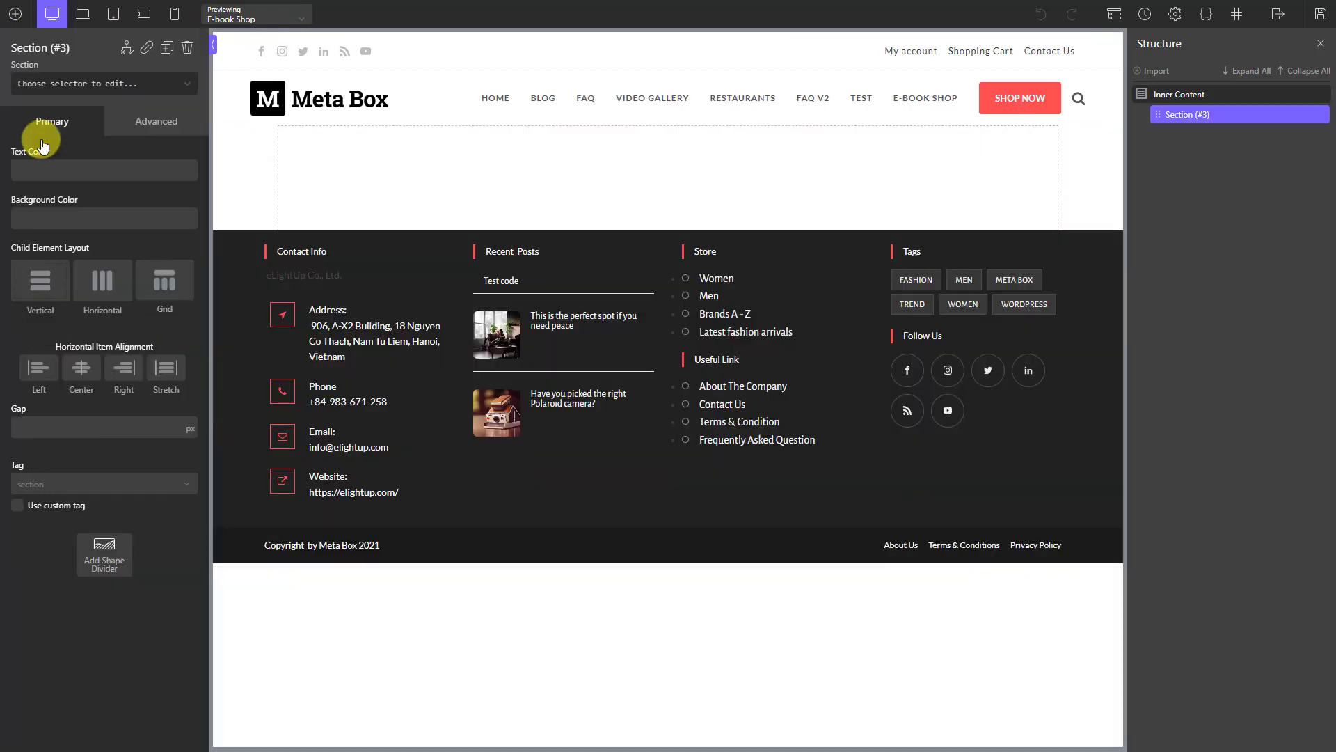
{"action": "left_click", "coordinate": [16, 14]}
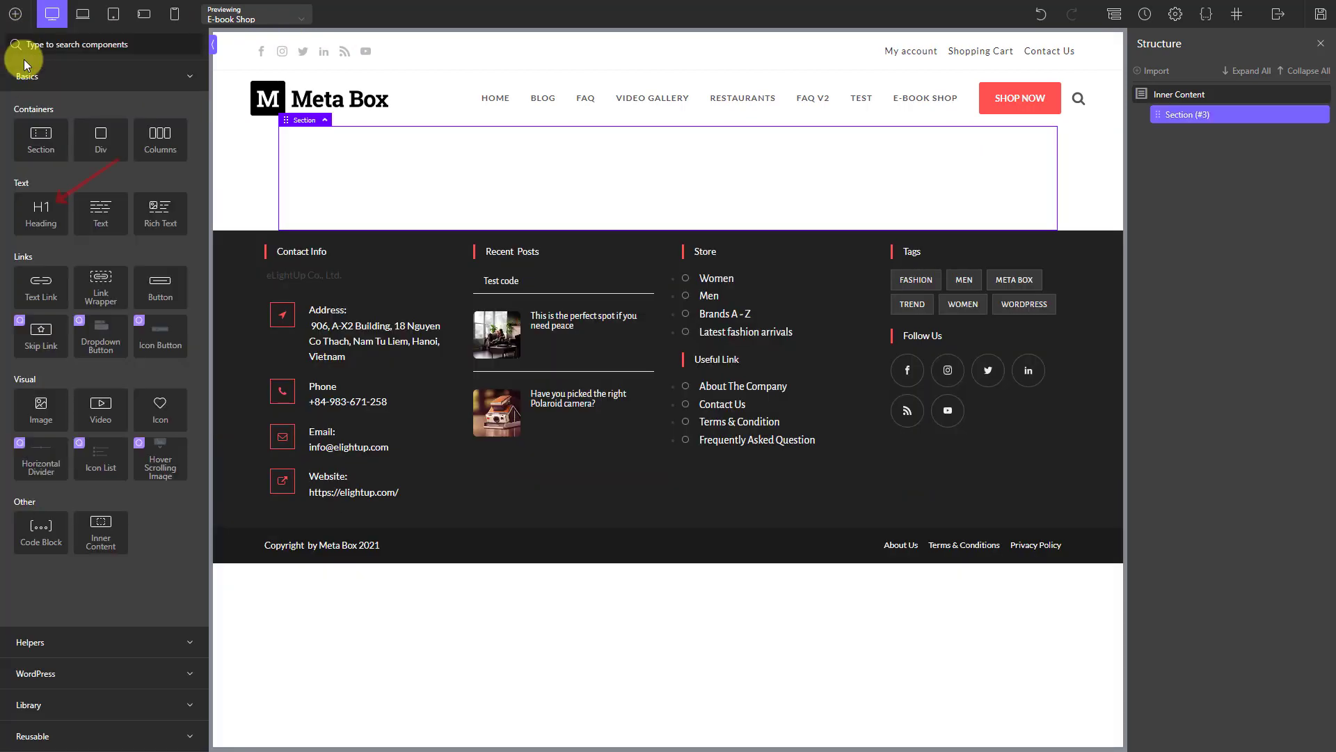
{"action": "left_click", "coordinate": [40, 215]}
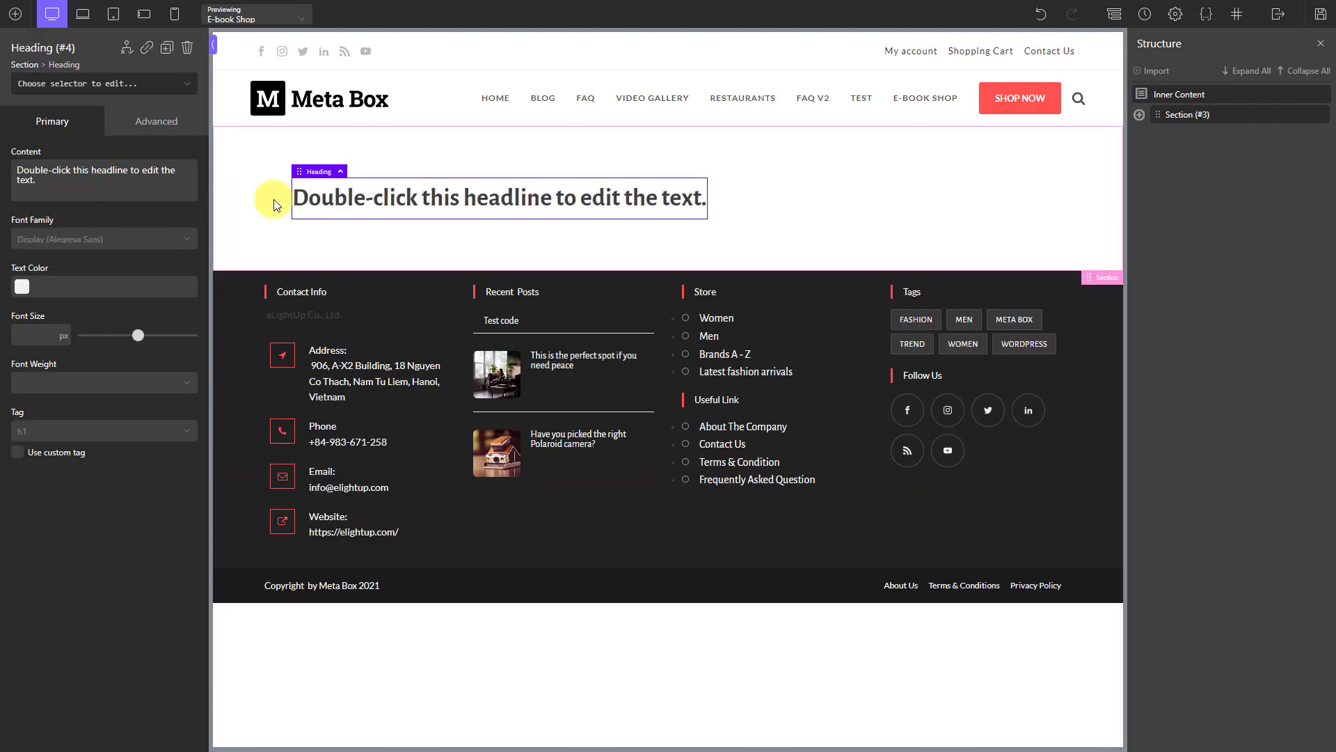
- Replace the heading's placeholder text with the dynamic post title
{"action": "double_click", "coordinate": [394, 204]}
{"action": "left_click", "coordinate": [843, 14]}
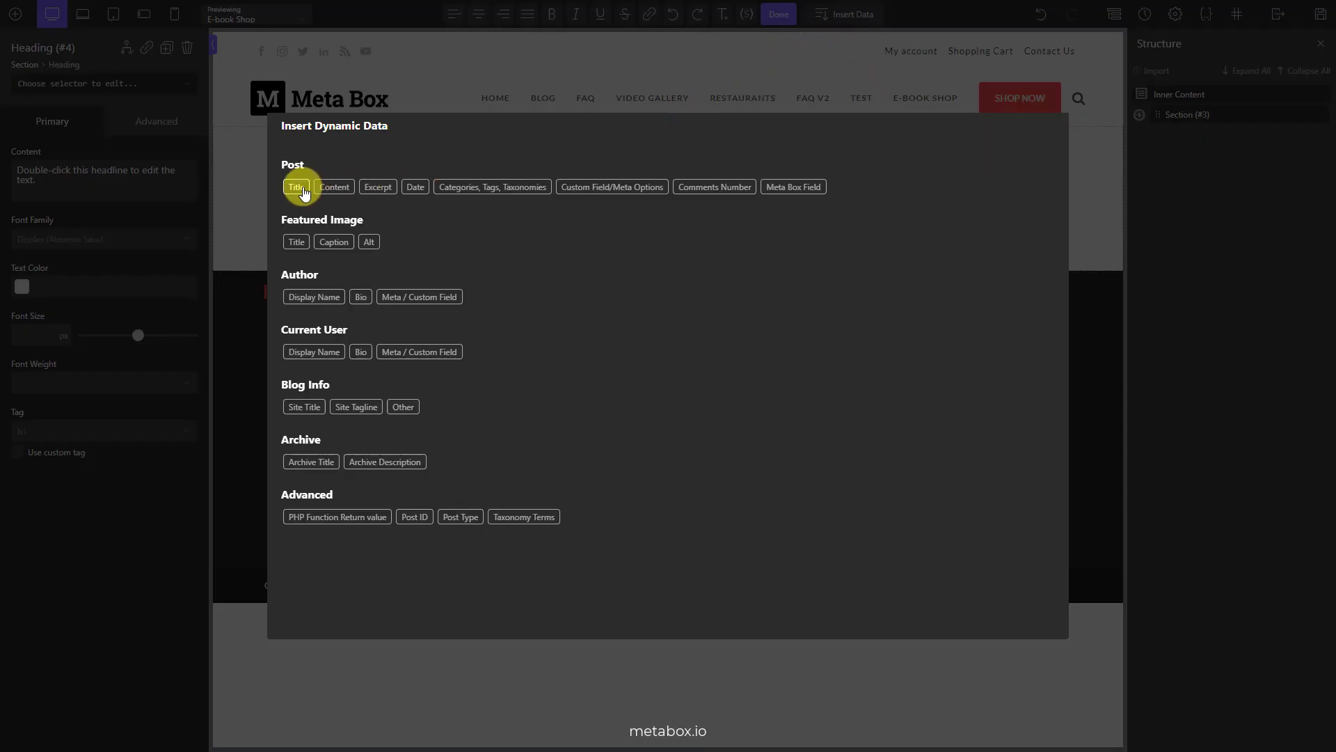
{"action": "left_click", "coordinate": [298, 186]}
{"action": "left_click", "coordinate": [315, 332]}
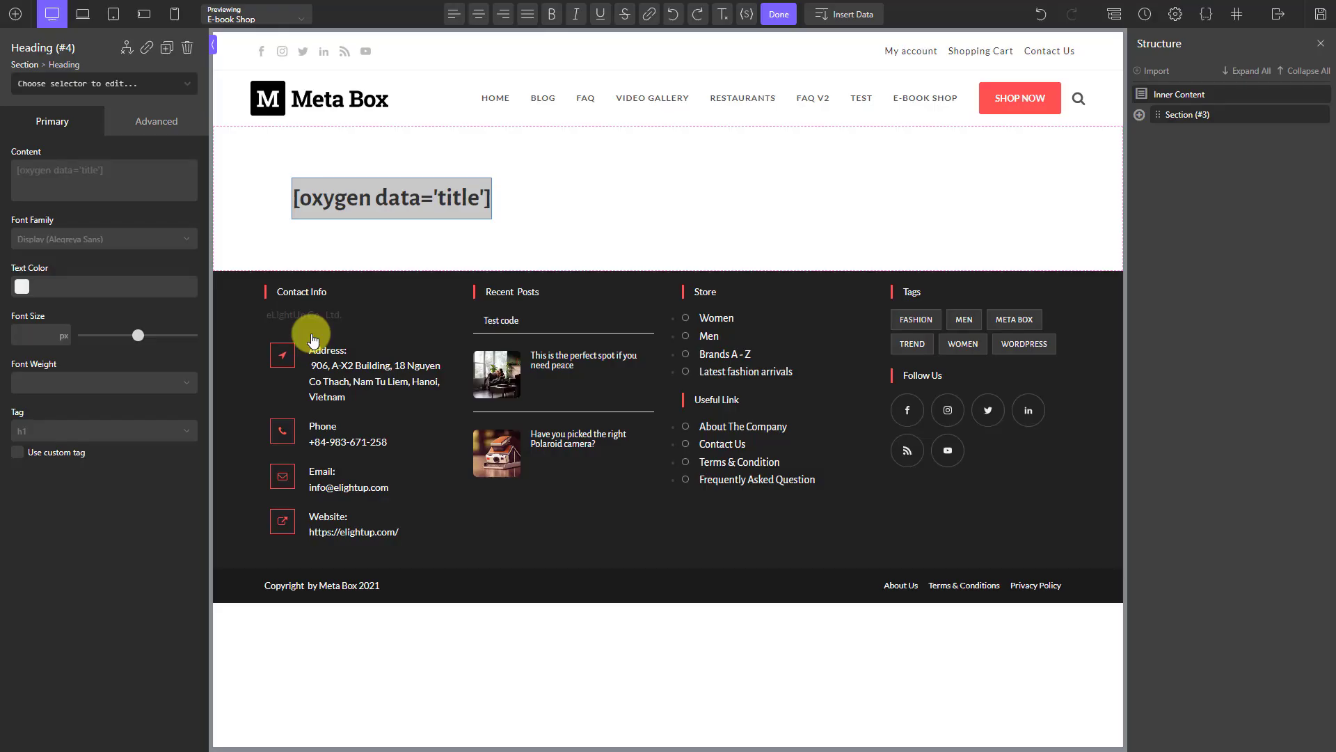
{"action": "left_click", "coordinate": [349, 243]}
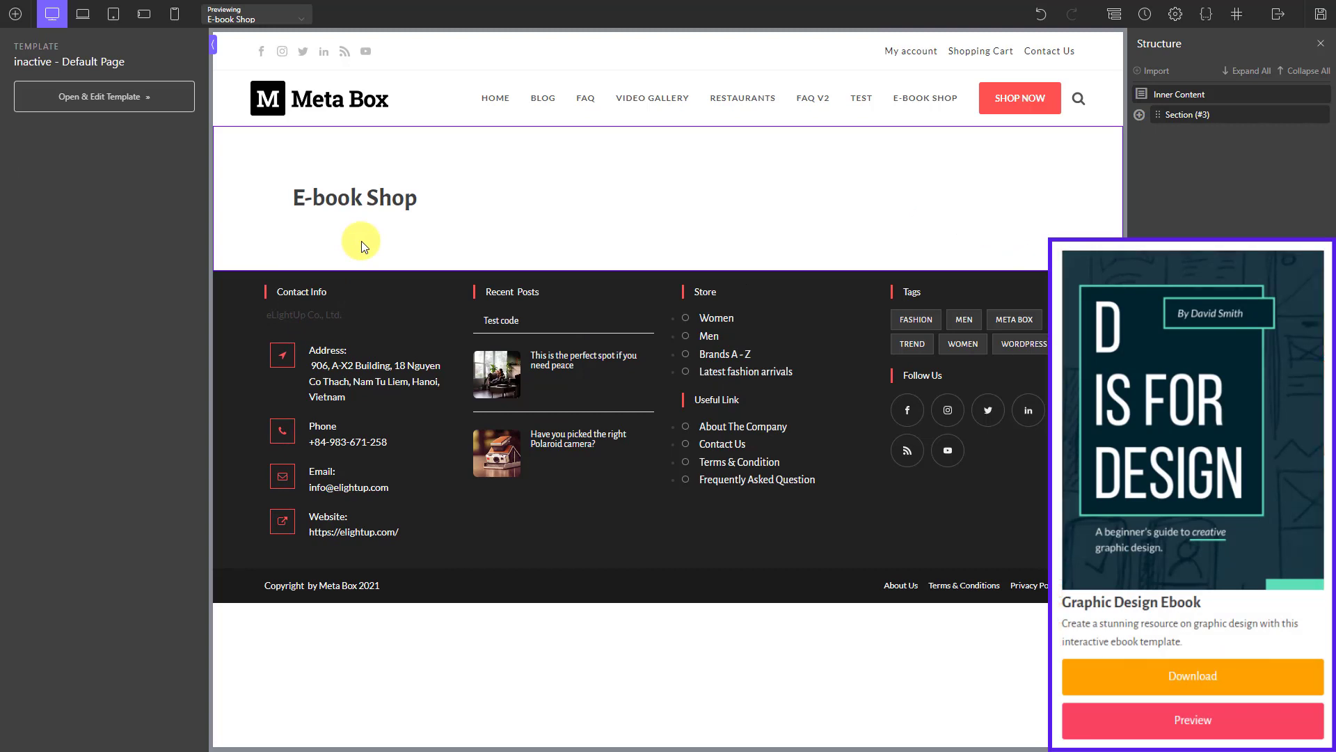
- Add a Repeater component below the heading in the section
{"action": "left_click", "coordinate": [1140, 114]}
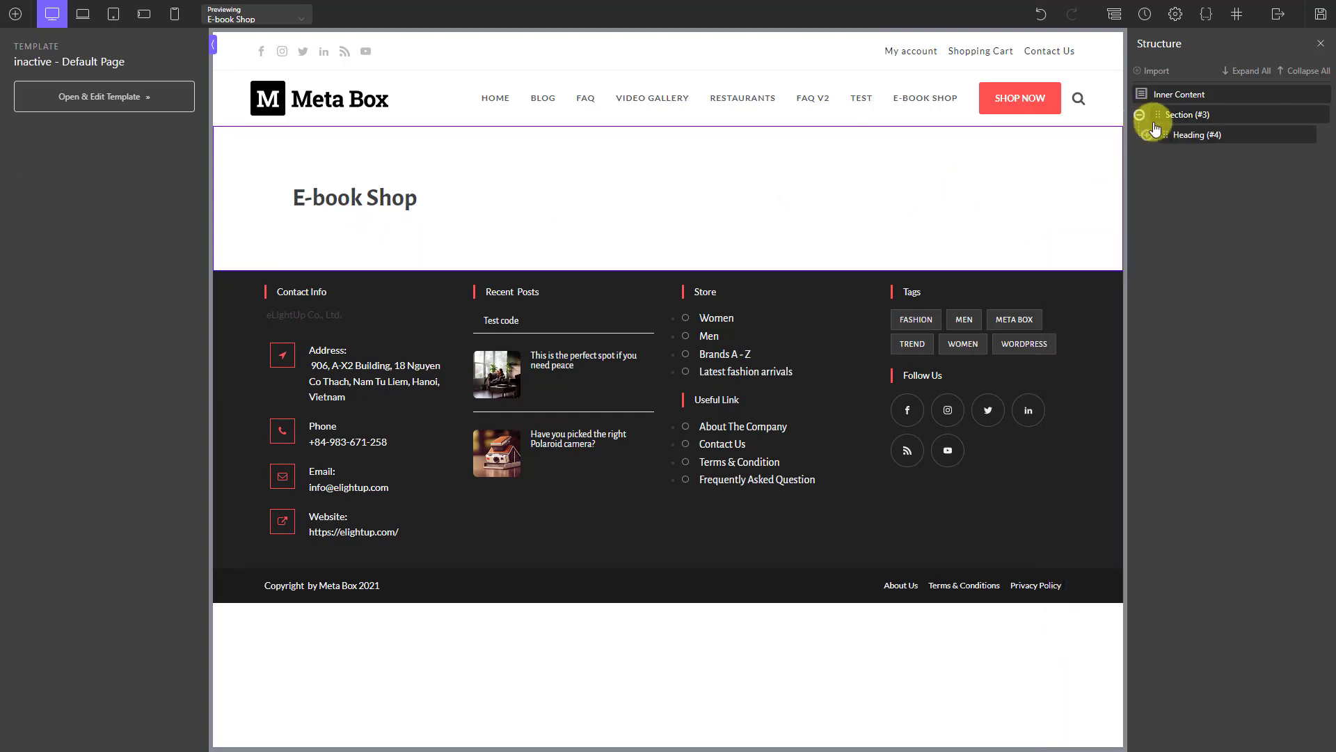
{"action": "left_click", "coordinate": [1182, 133]}
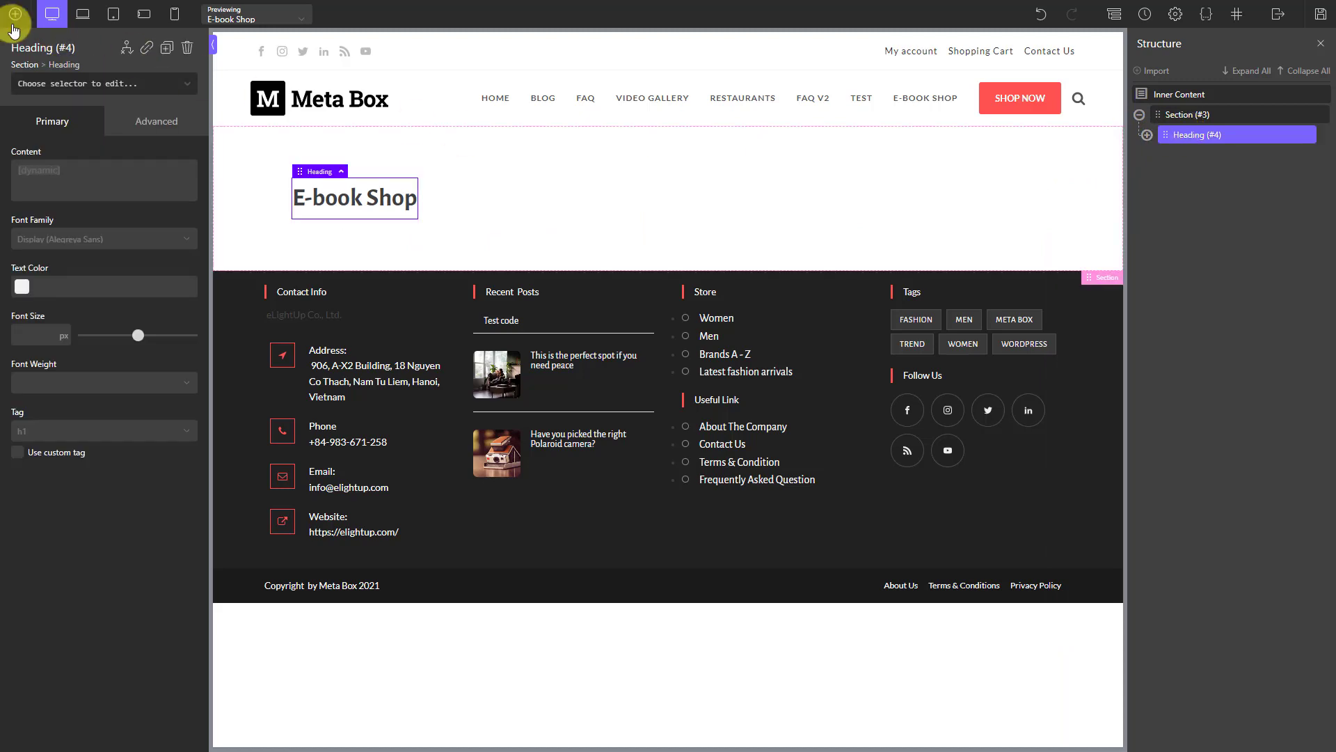
{"action": "left_click", "coordinate": [14, 16]}
{"action": "type", "text": "re"}
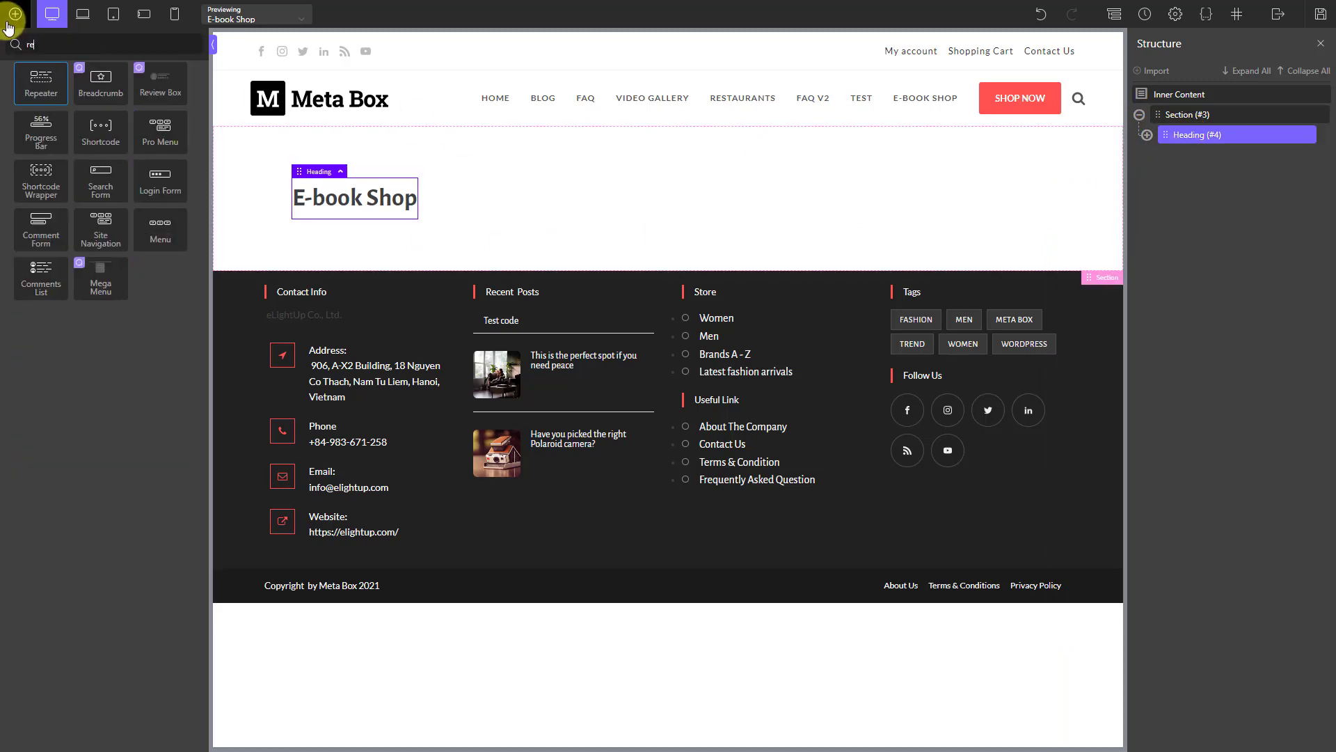
{"action": "left_click", "coordinate": [40, 84]}
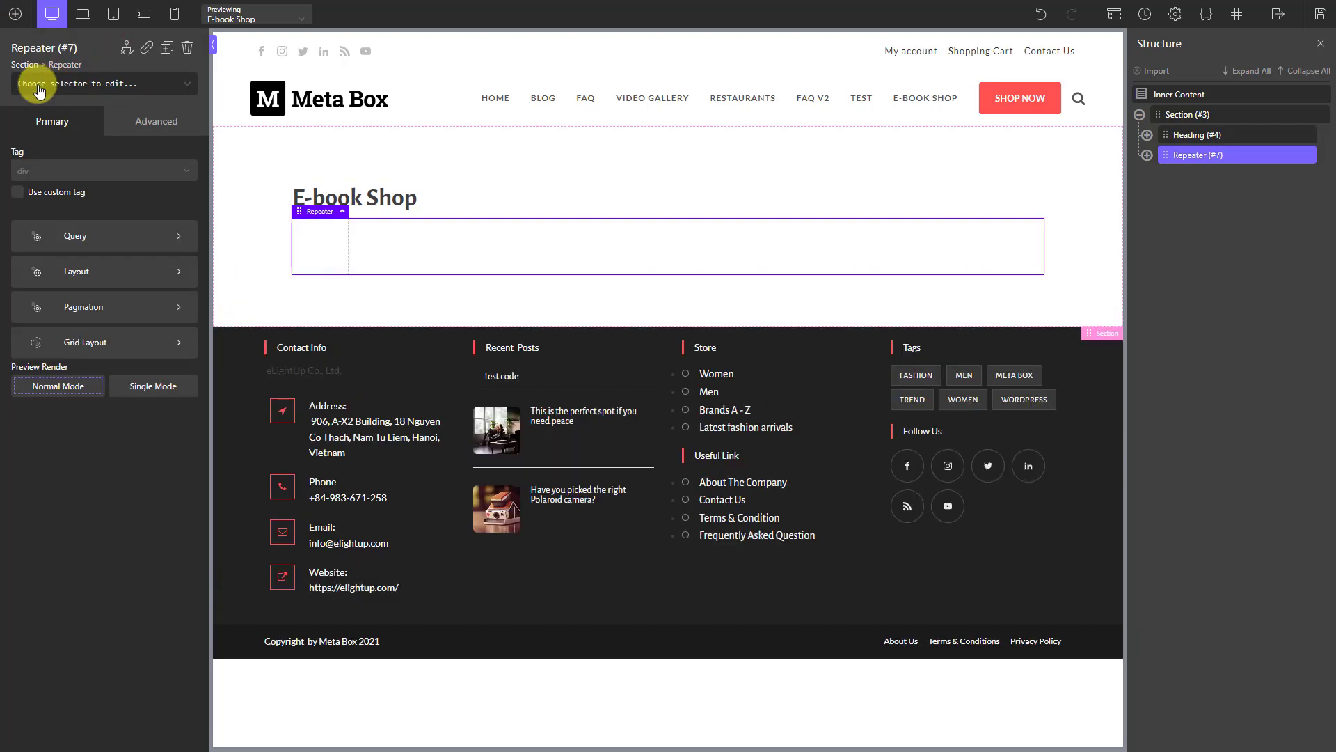
- Set the Repeater's WP Query to custom with the e-book post type and apply the query parameters
{"action": "left_click", "coordinate": [75, 237]}
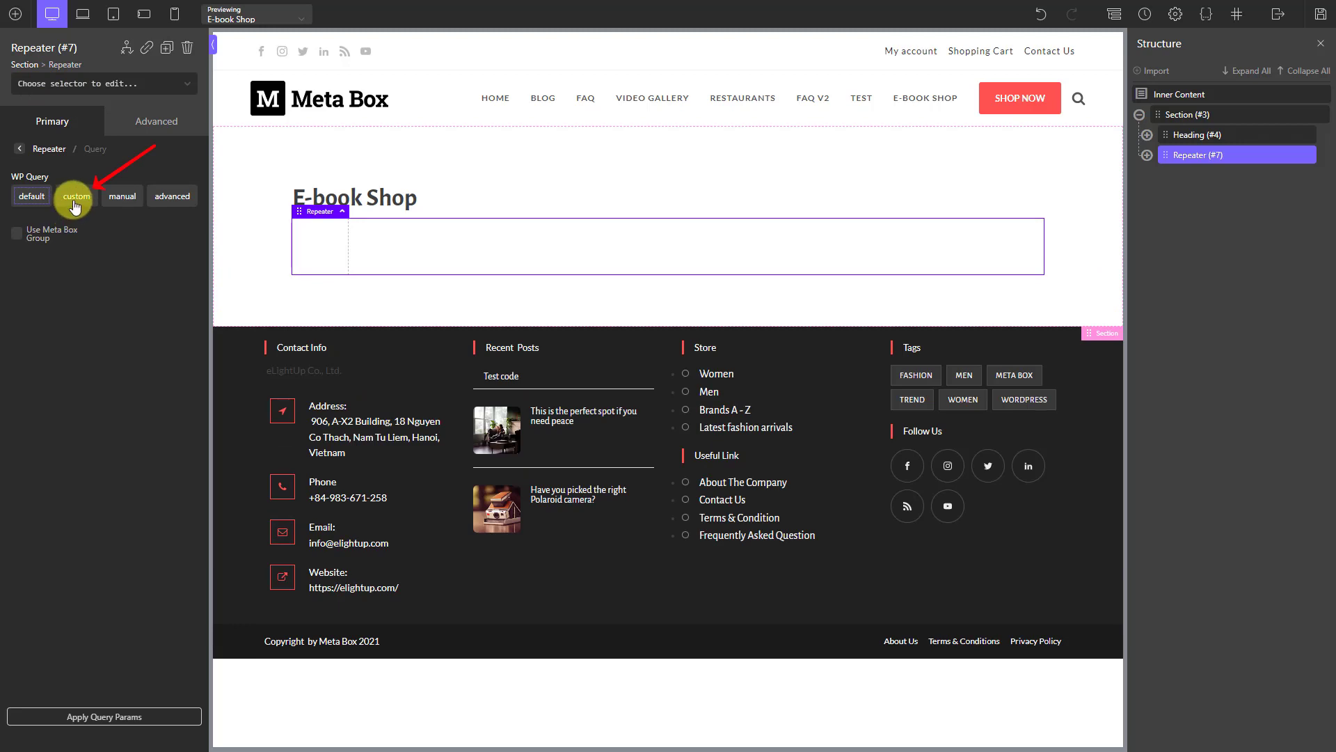
{"action": "left_click", "coordinate": [76, 199]}
{"action": "left_click", "coordinate": [75, 236]}
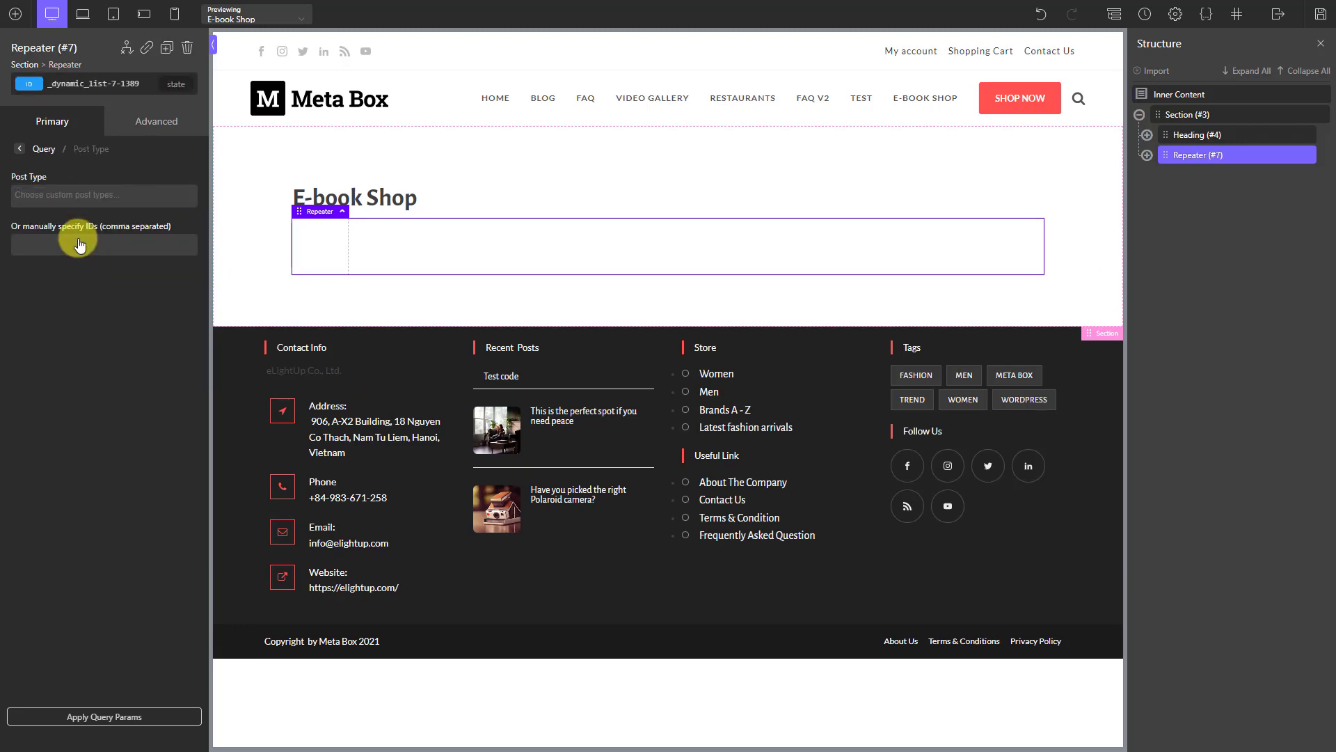
{"action": "left_click", "coordinate": [72, 196]}
{"action": "type", "text": "e-"}
{"action": "left_click", "coordinate": [62, 218]}
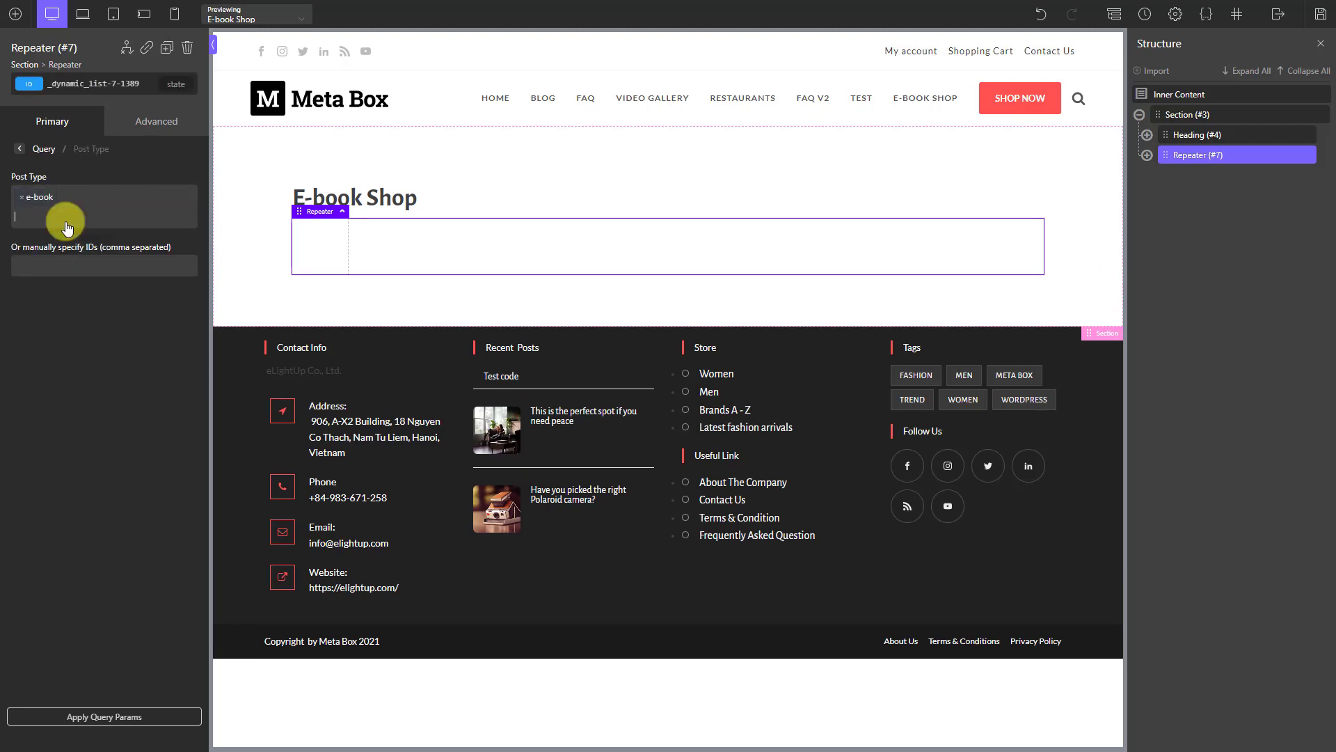
{"action": "left_click", "coordinate": [154, 724]}
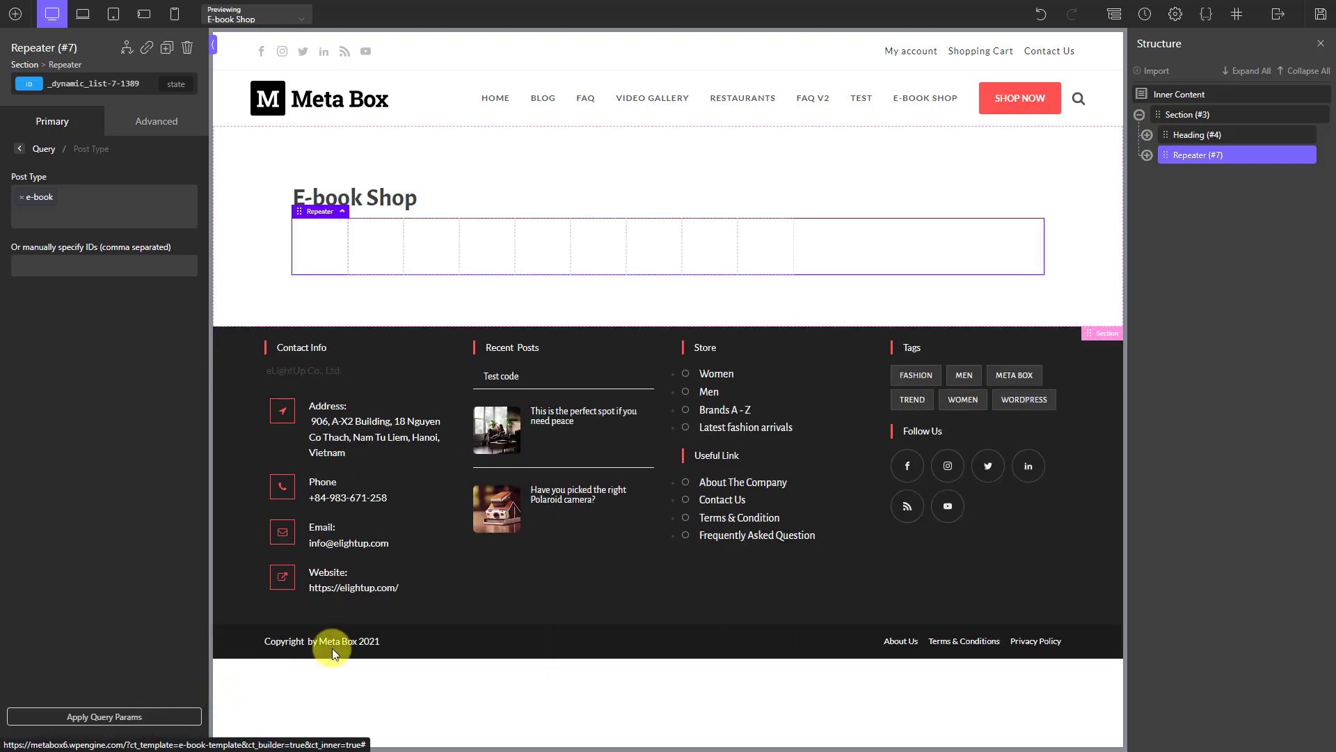
- Add an Image inside the Repeater's Div and use the post's dynamic featured image as its source
{"action": "left_click", "coordinate": [1147, 154]}
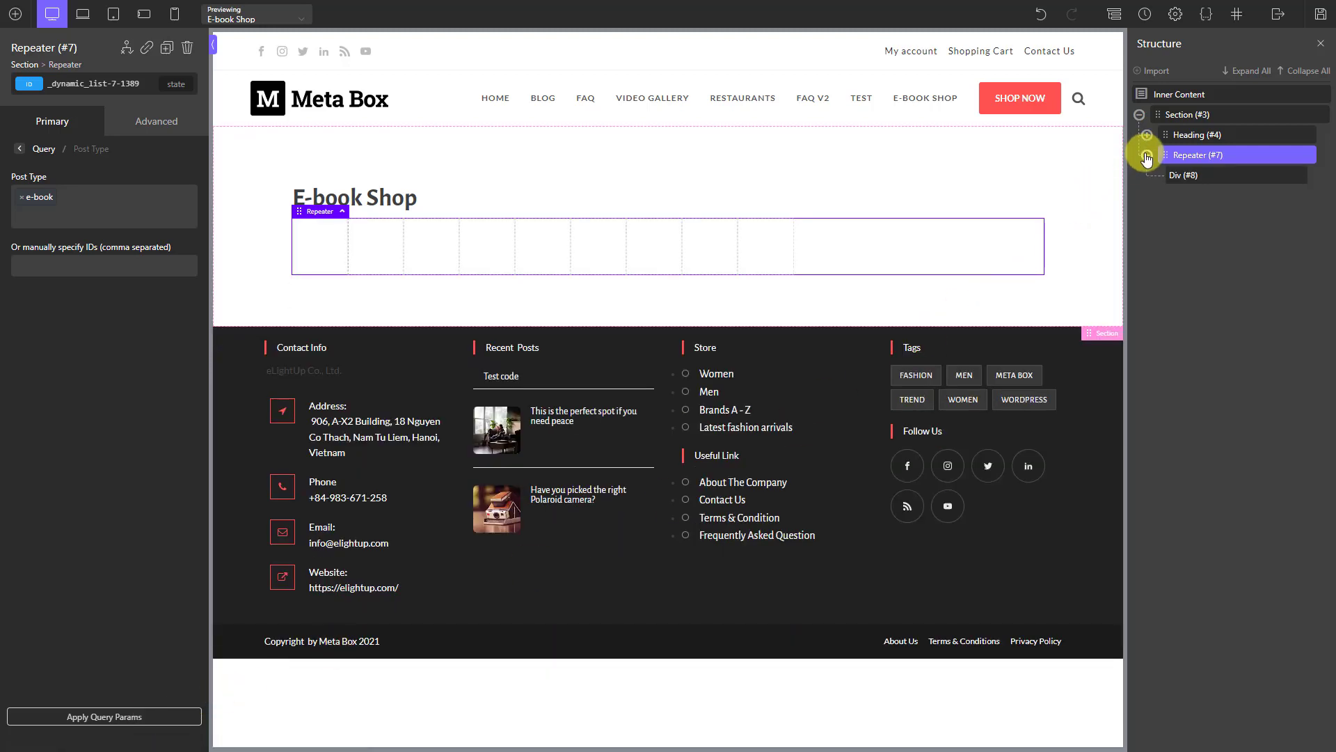
{"action": "left_click", "coordinate": [1188, 176]}
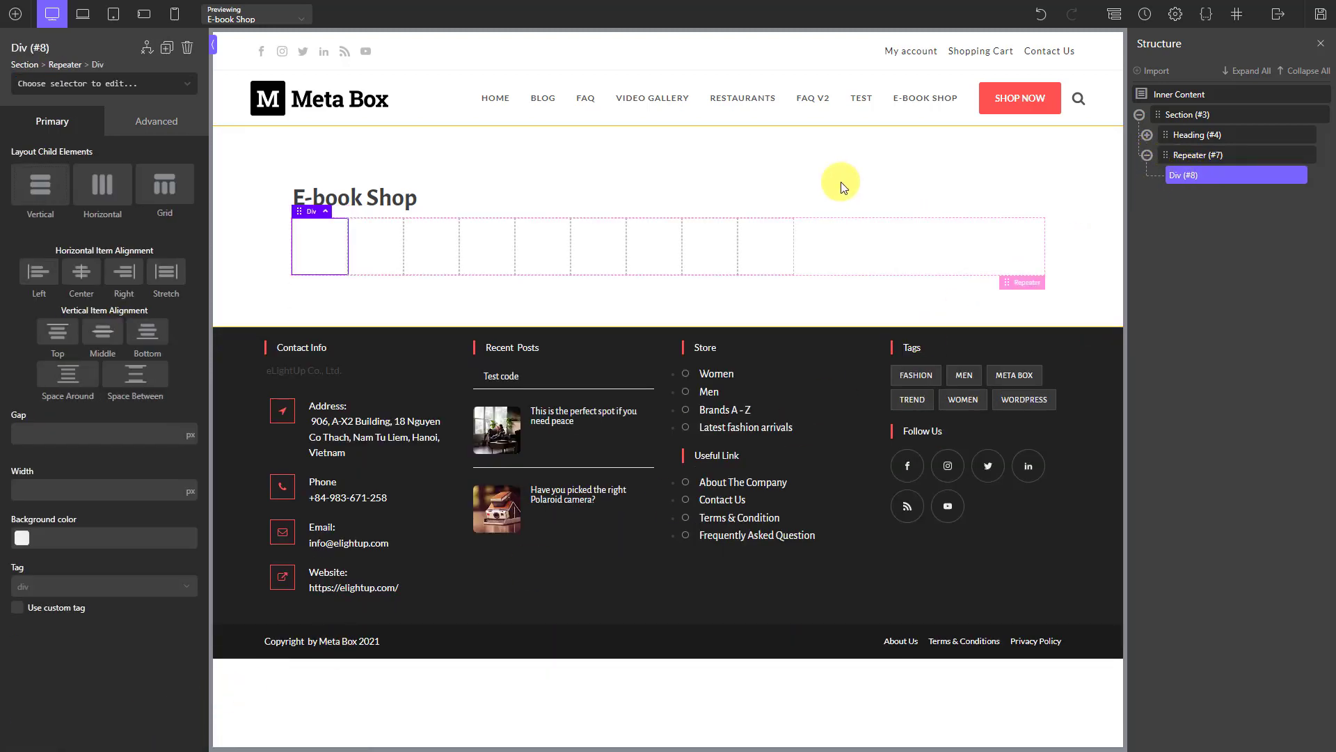
{"action": "left_click", "coordinate": [14, 14]}
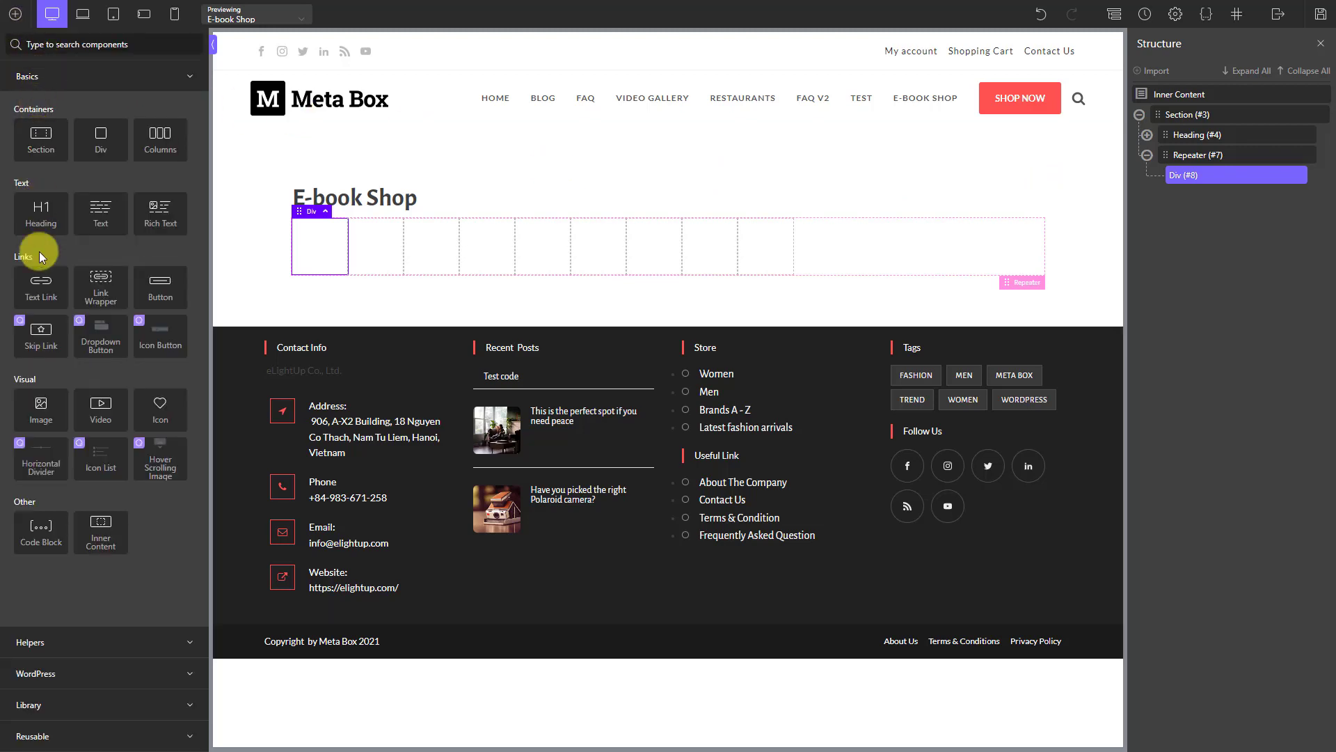
{"action": "left_click", "coordinate": [44, 411]}
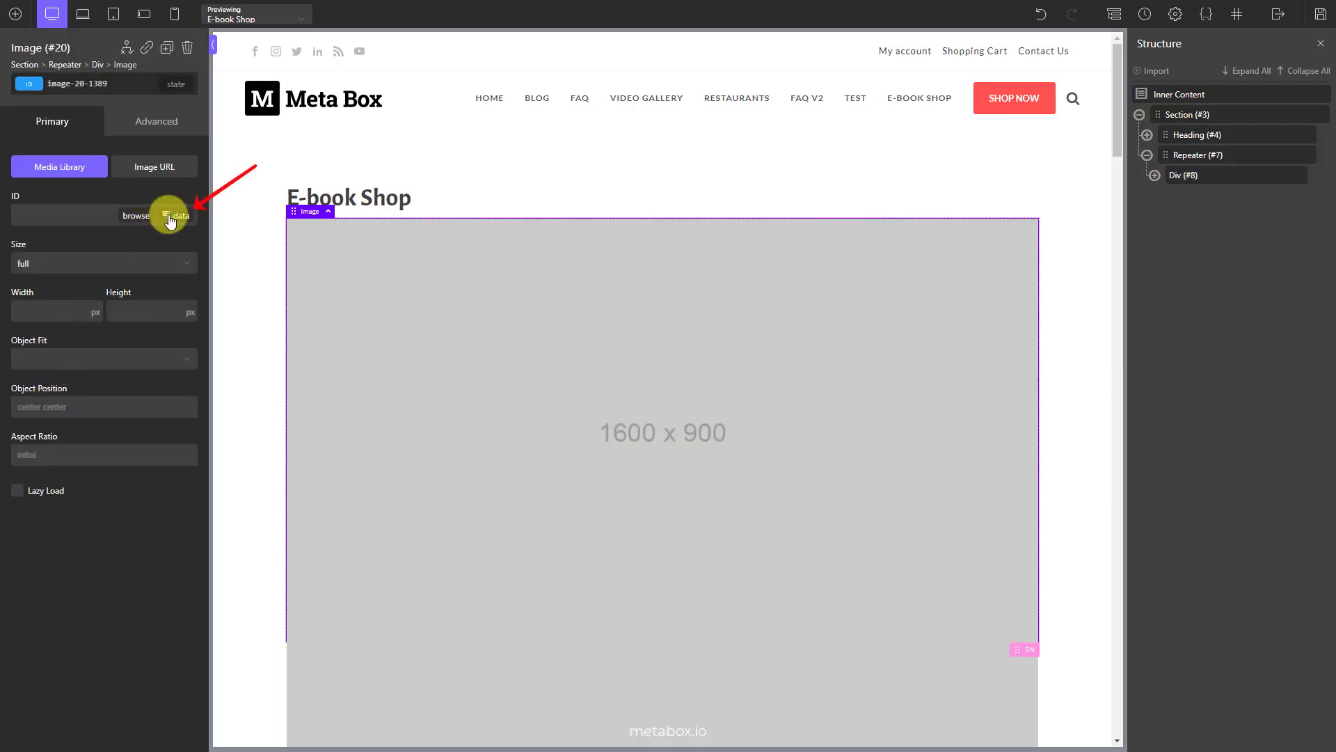
{"action": "left_click", "coordinate": [174, 216]}
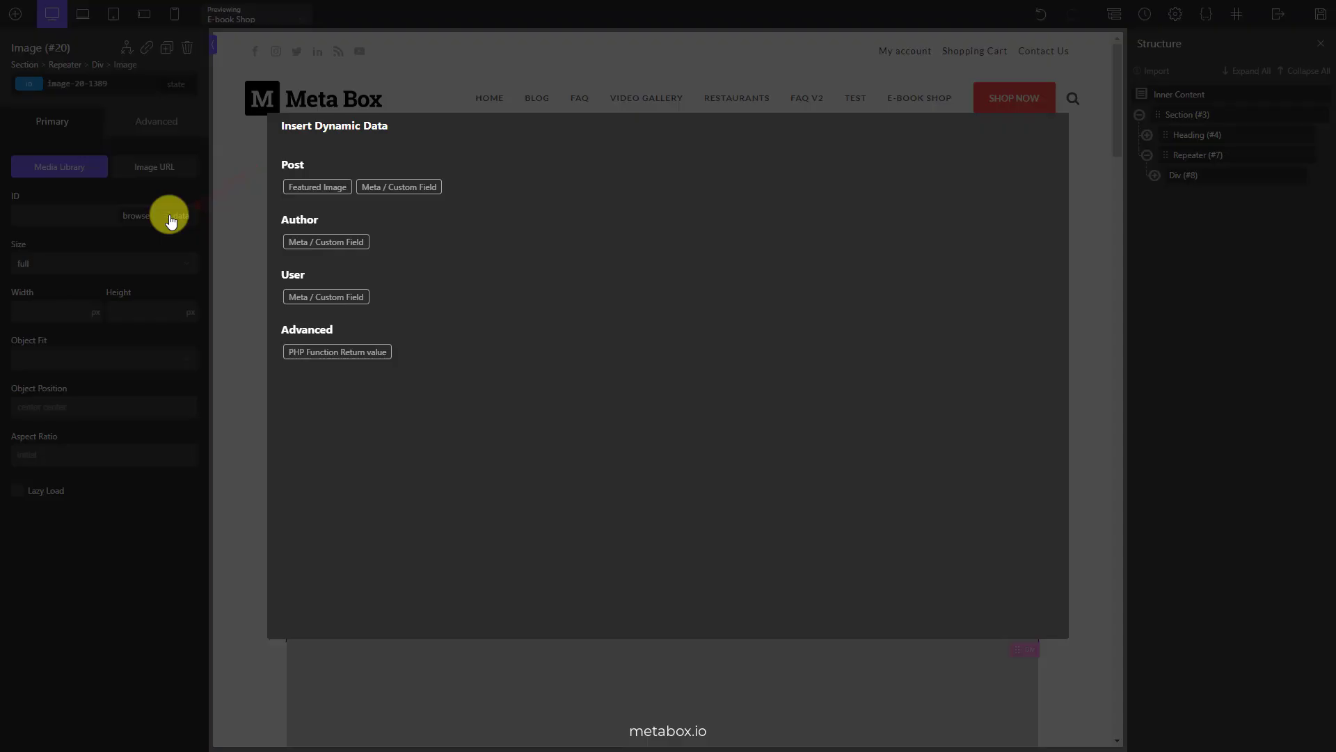
{"action": "left_click", "coordinate": [294, 191]}
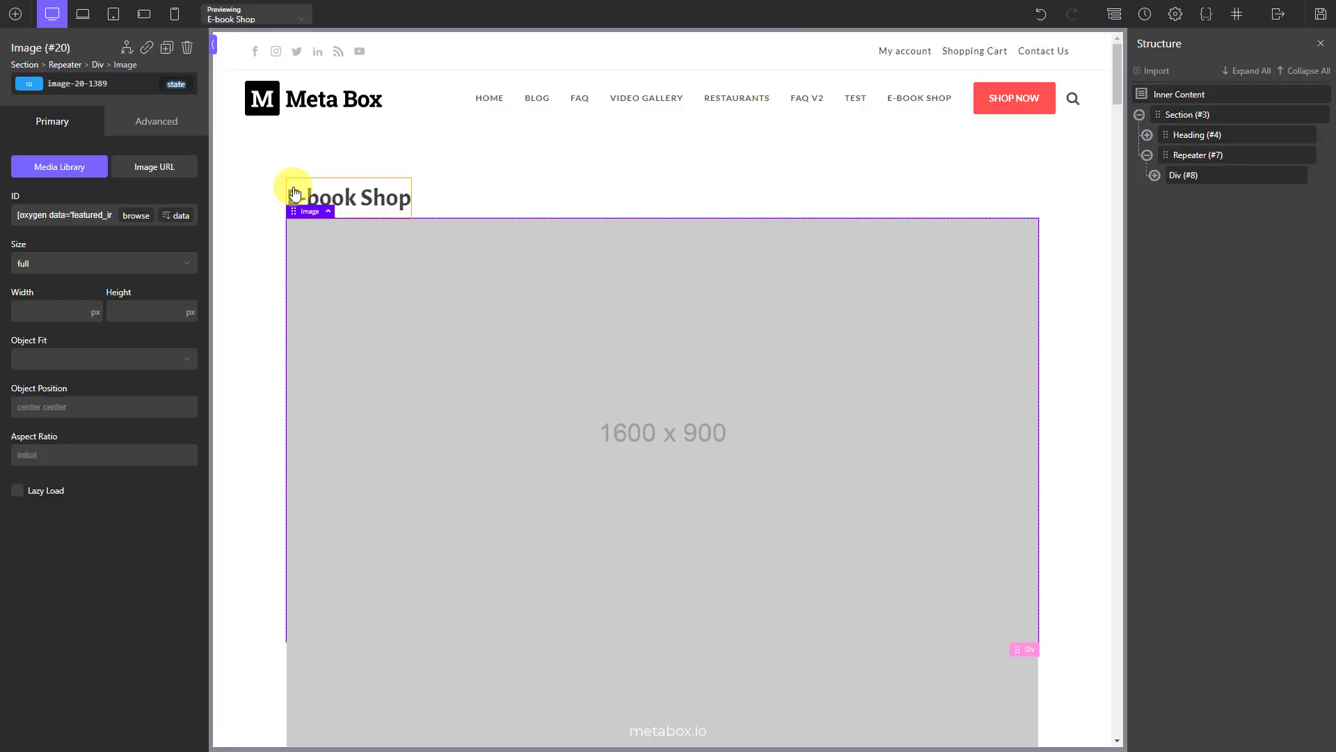
- Set the width of the Div inside the Repeater to 30%
{"action": "left_click", "coordinate": [1185, 176]}
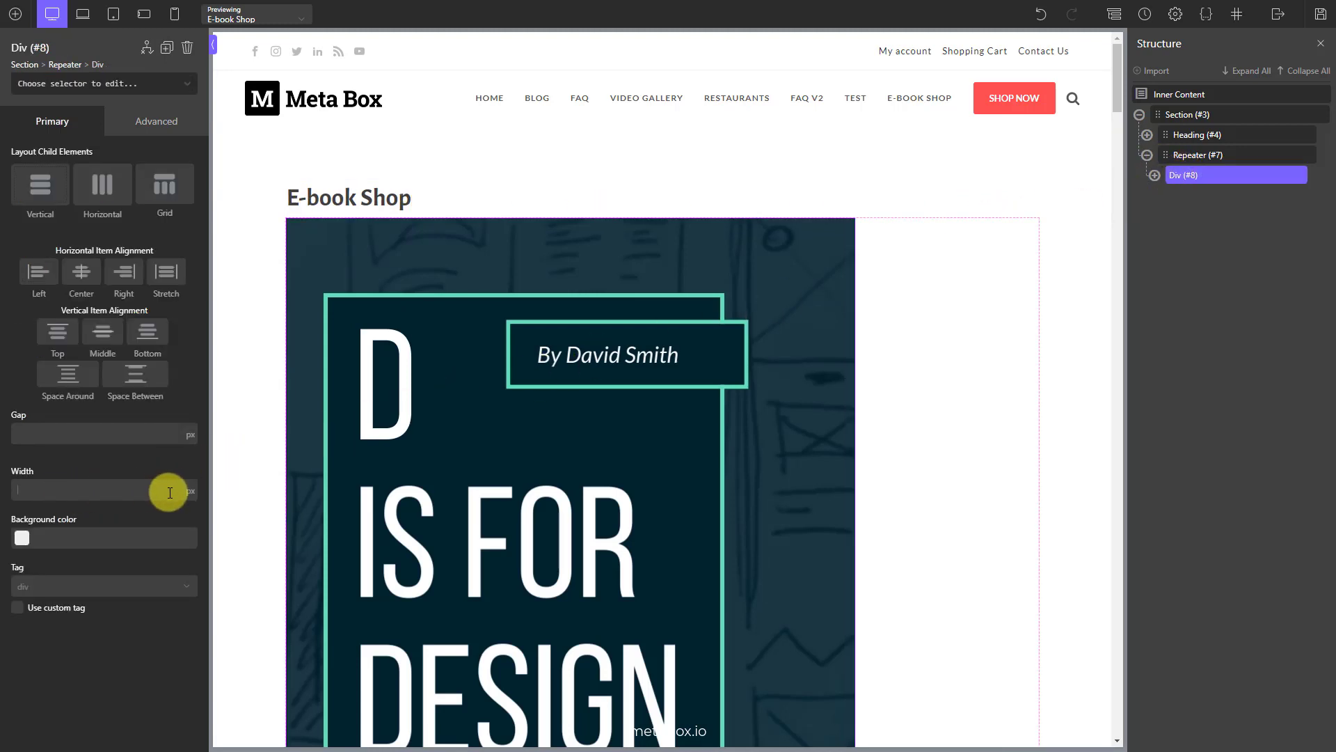
{"action": "left_click", "coordinate": [190, 479]}
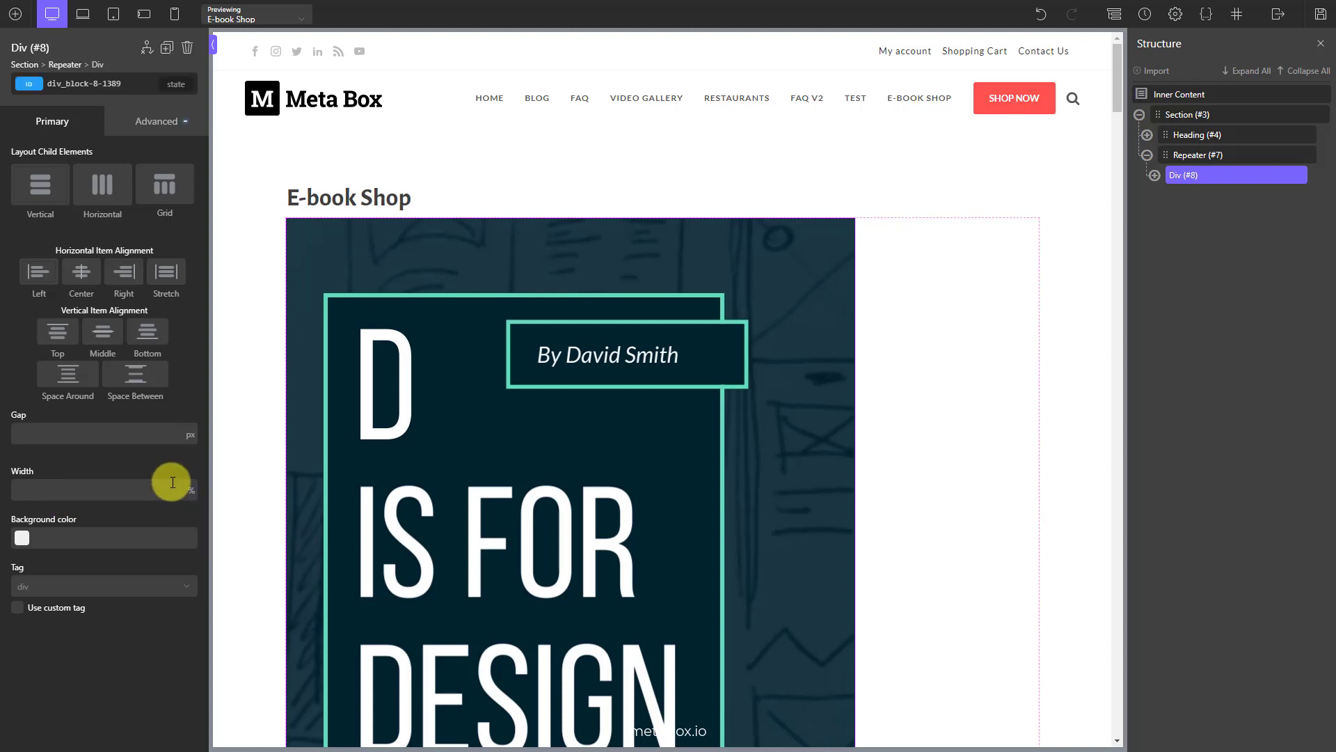
{"action": "type", "text": "30"}
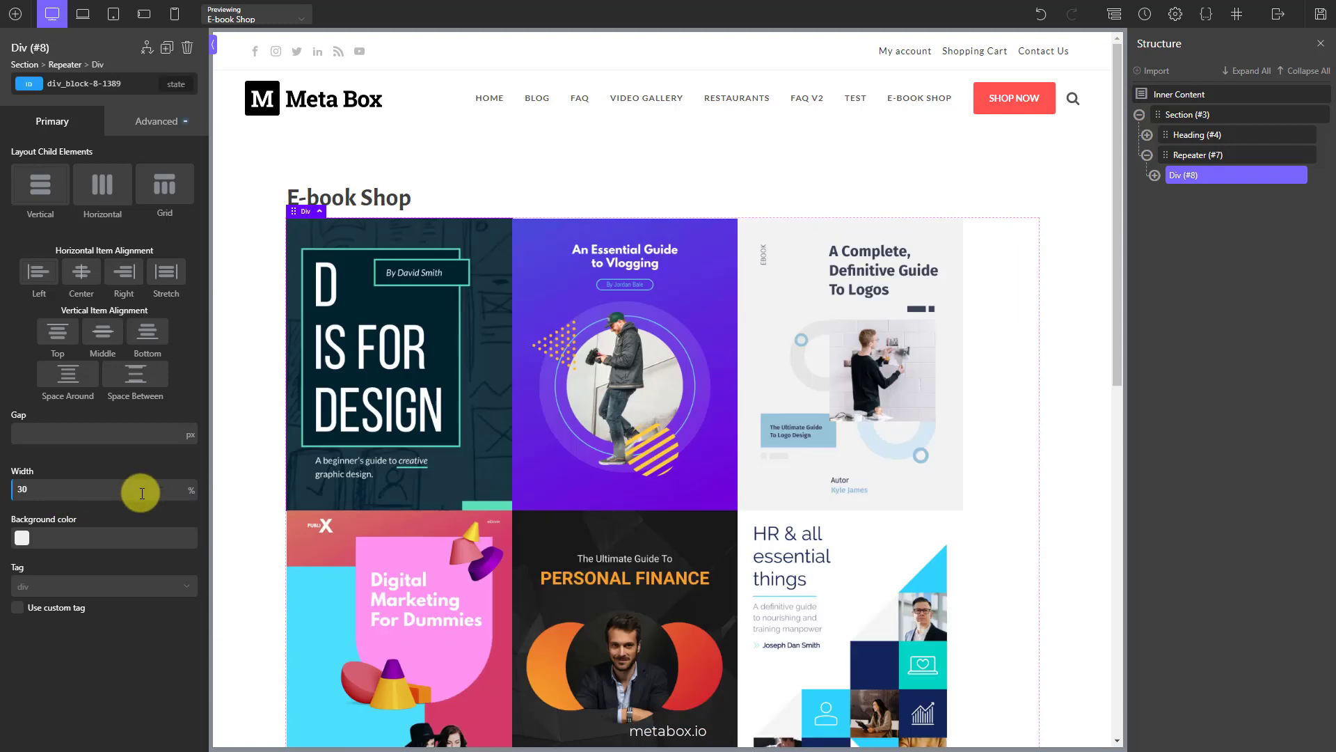
- Add a Text element below the image in the Repeater's Div and replace its placeholder with the dynamic post title
{"action": "left_click", "coordinate": [1154, 176]}
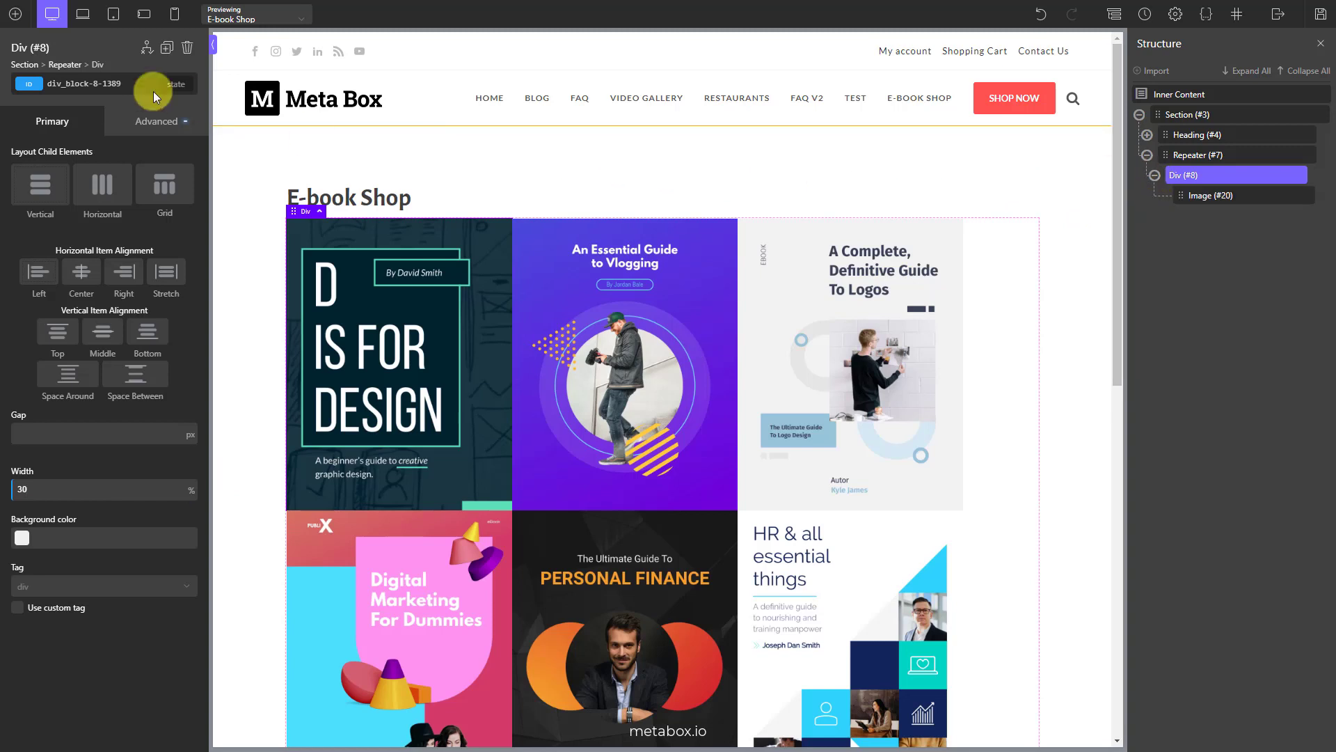
{"action": "left_click", "coordinate": [16, 16]}
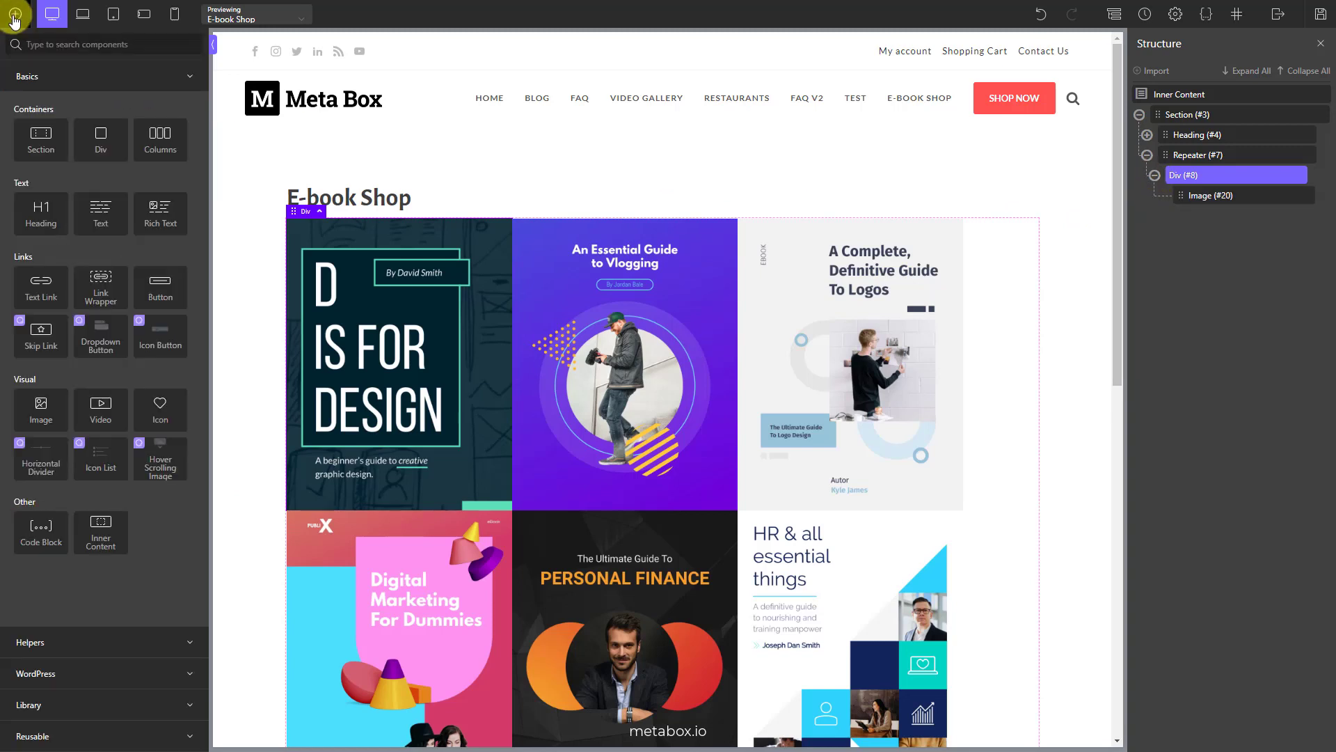
{"action": "left_click", "coordinate": [101, 221]}
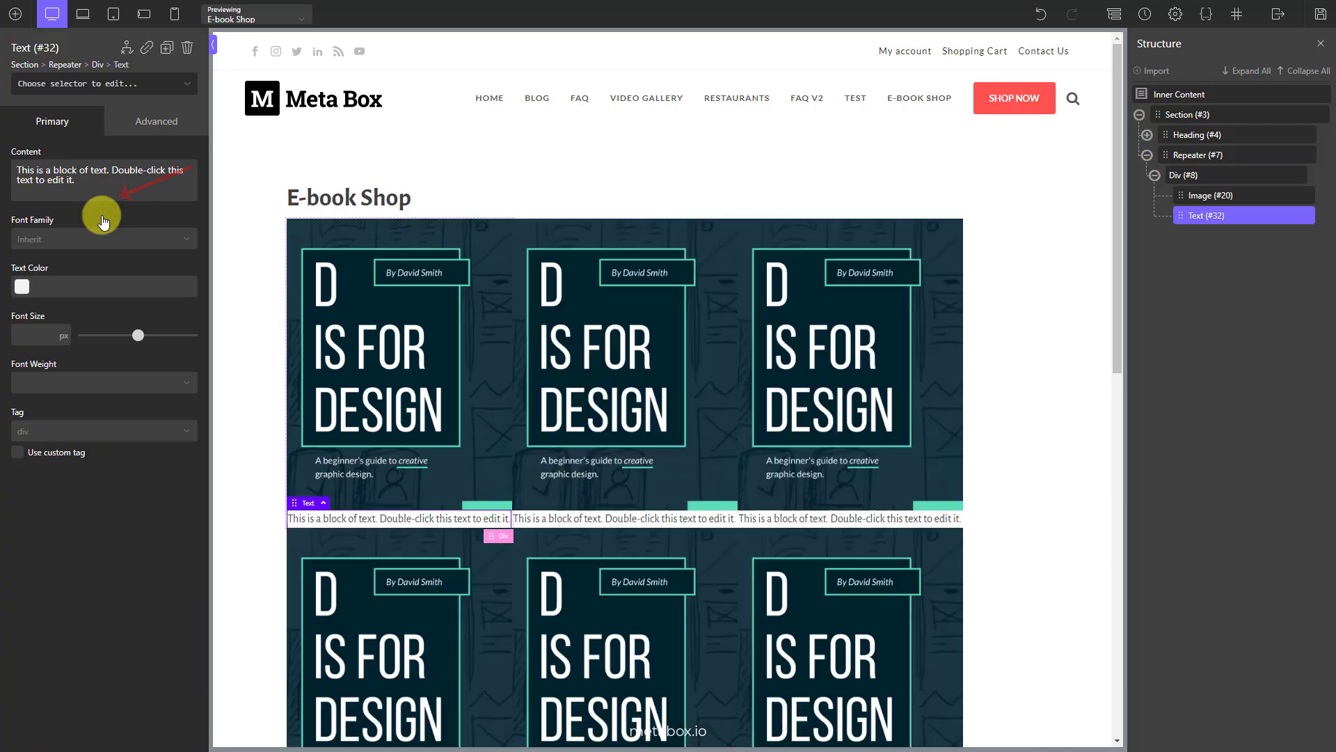
{"action": "double_click", "coordinate": [371, 517]}
{"action": "left_click", "coordinate": [842, 15]}
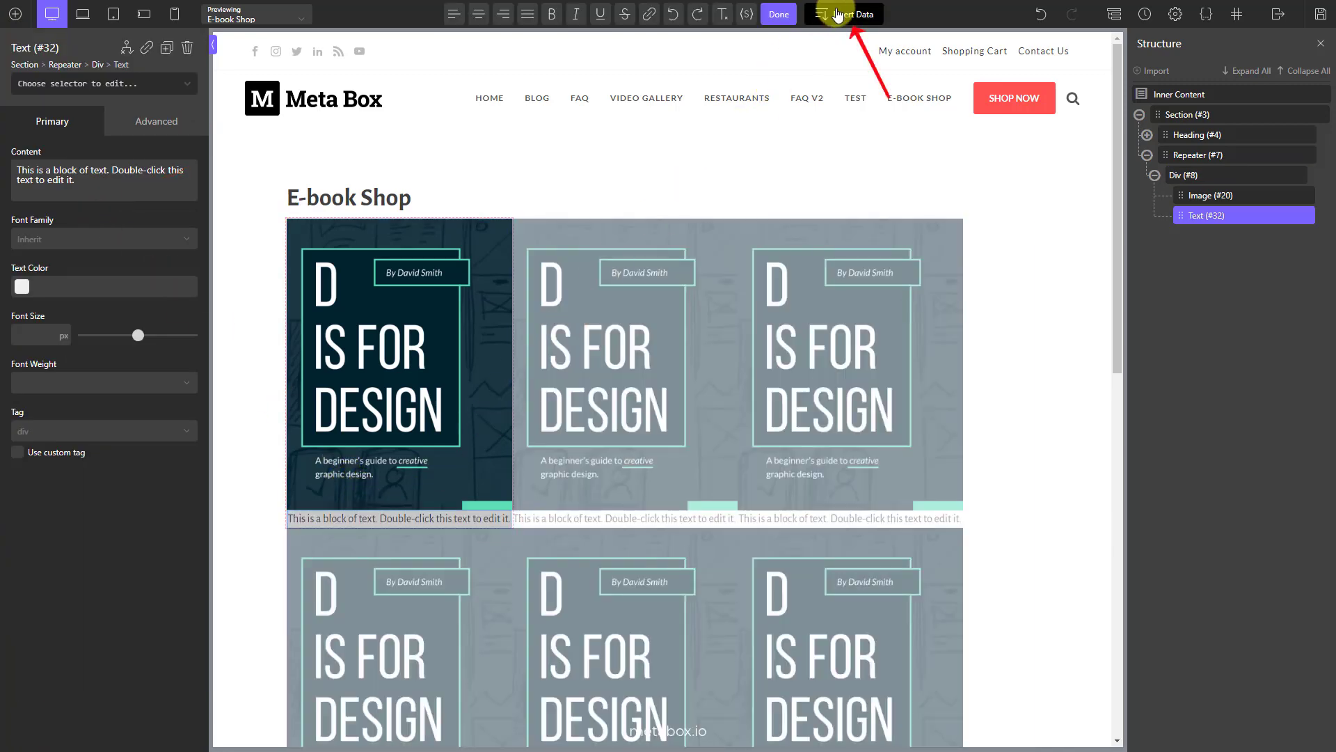
{"action": "left_click", "coordinate": [296, 186]}
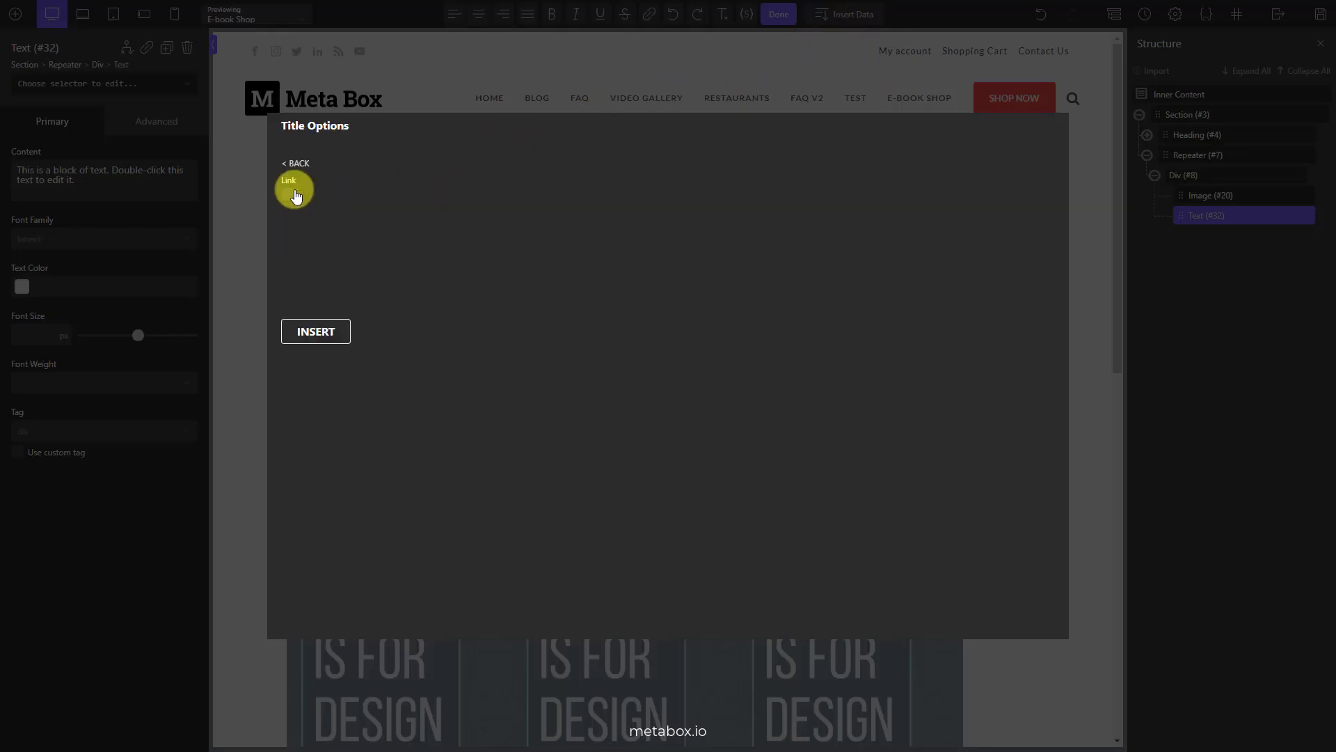
{"action": "left_click", "coordinate": [314, 341]}
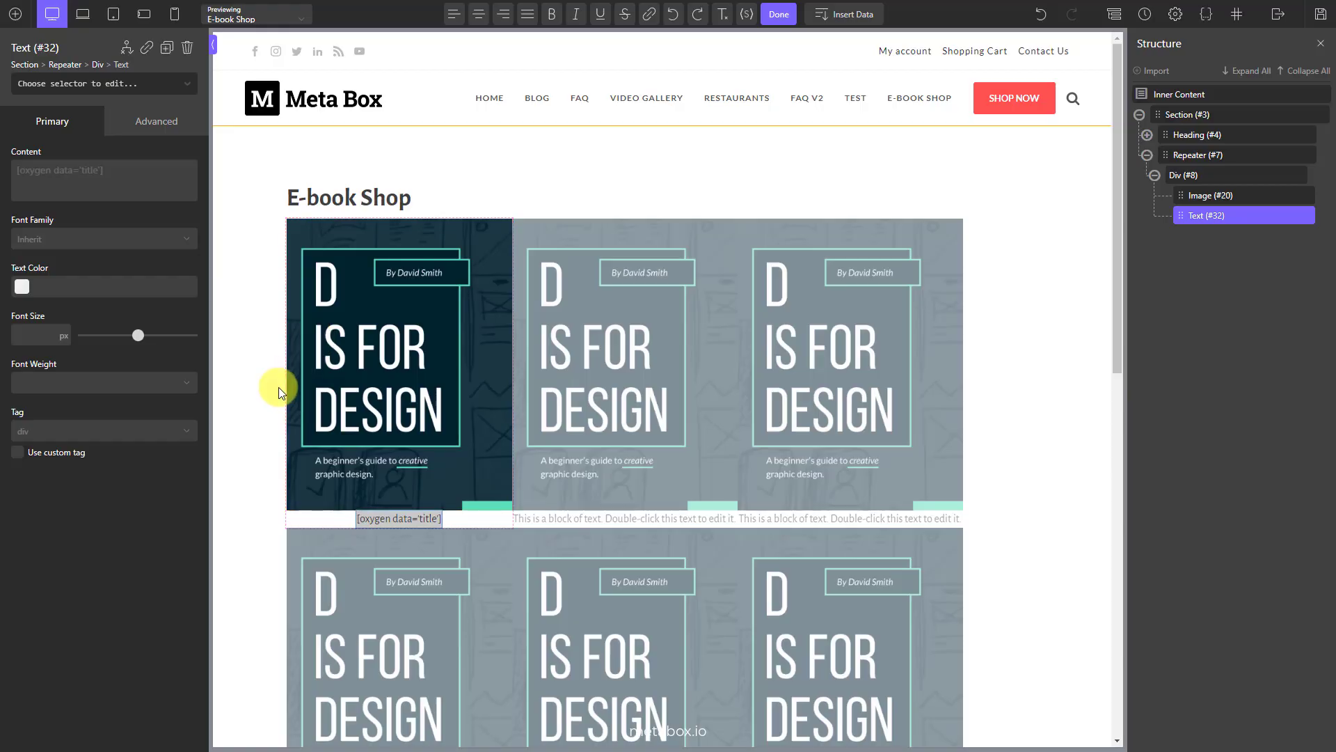
{"action": "left_click", "coordinate": [269, 389]}
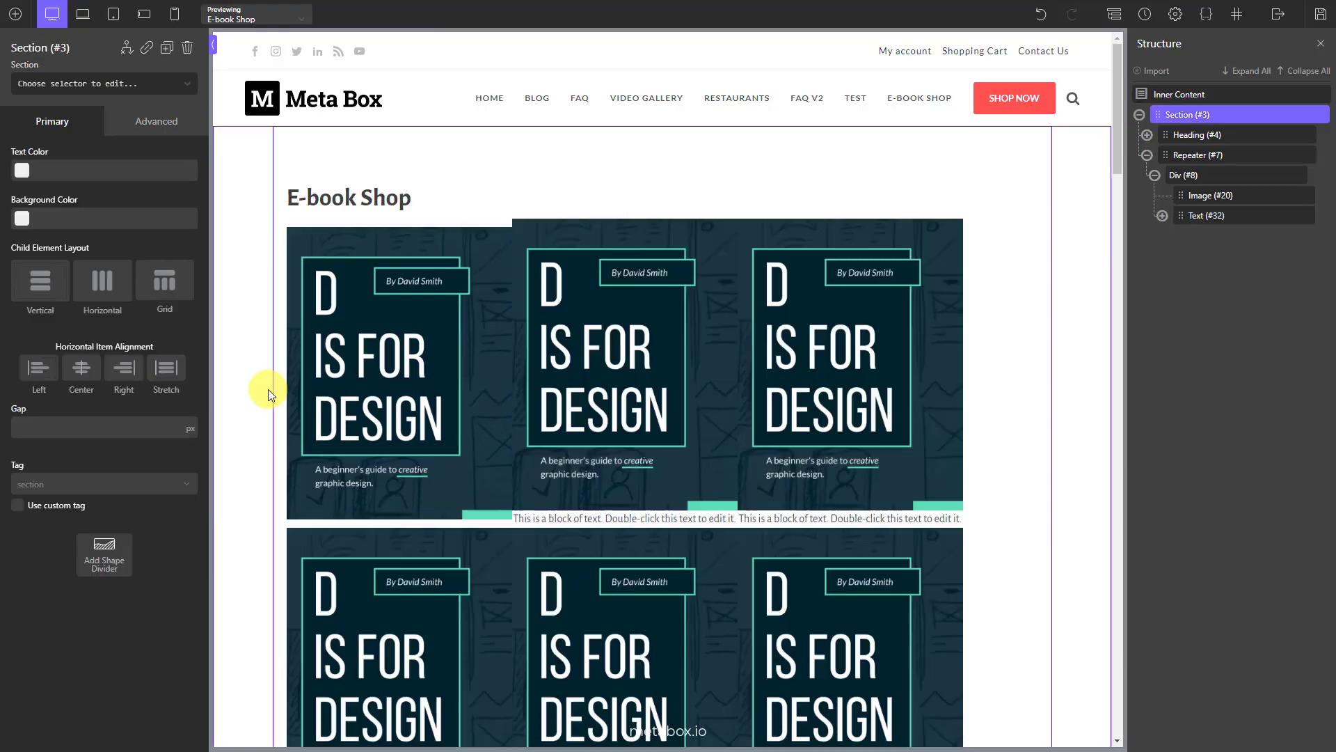
- Add a second Text element to the Repeater's Div and replace its placeholder with the dynamic post content
{"action": "left_click", "coordinate": [1181, 177]}
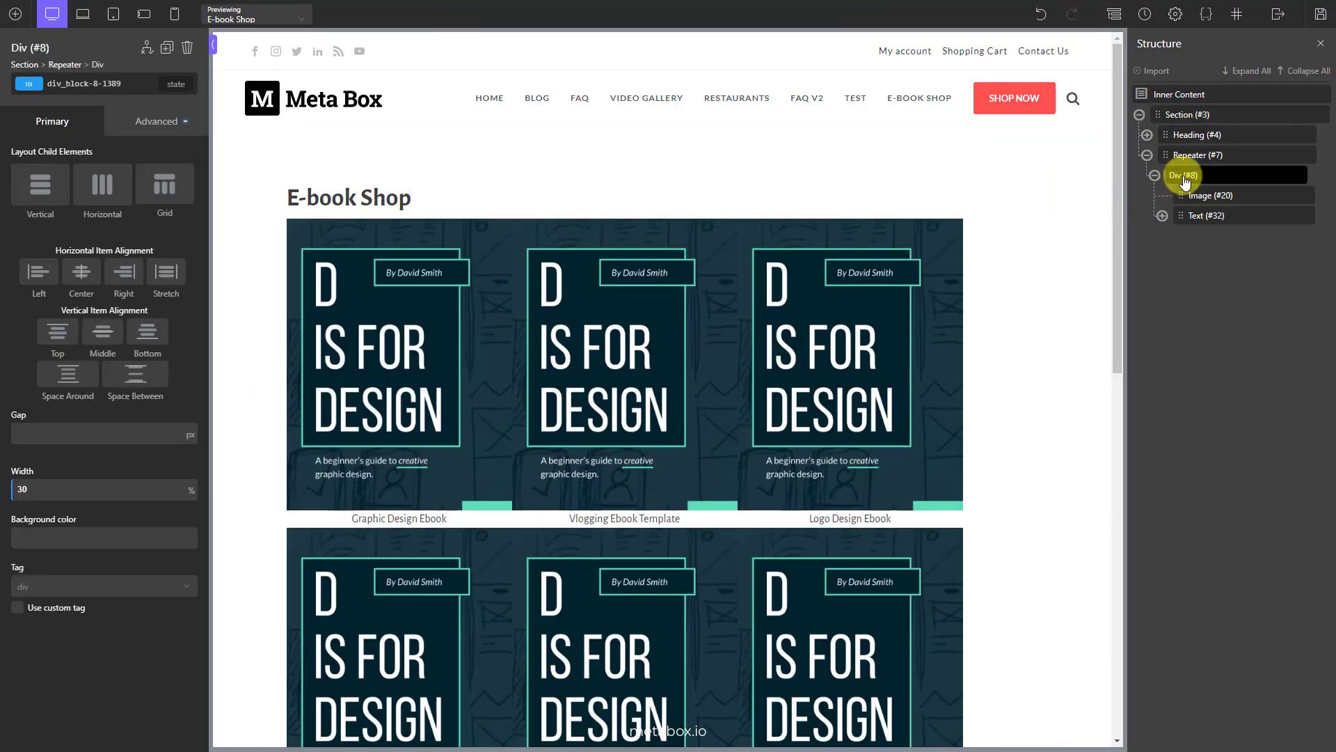
{"action": "left_click", "coordinate": [16, 14]}
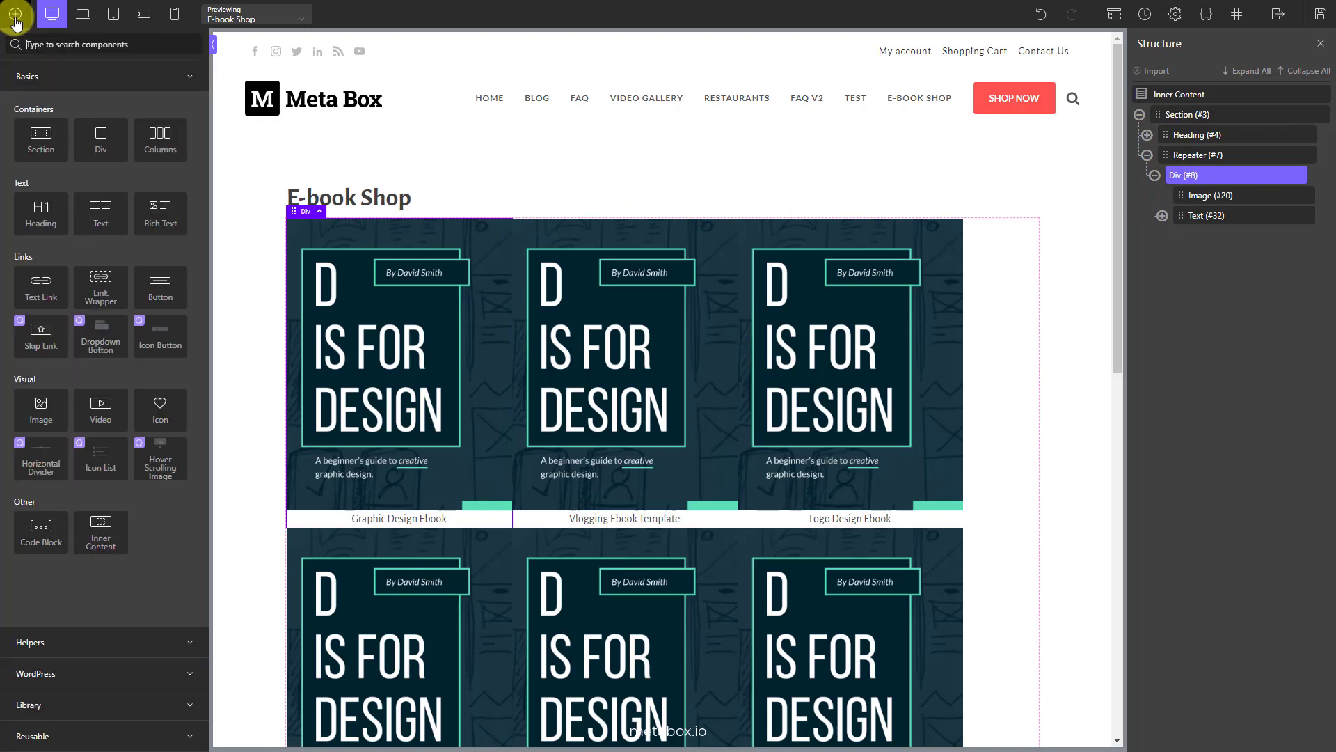
{"action": "left_click", "coordinate": [96, 221]}
{"action": "double_click", "coordinate": [357, 536]}
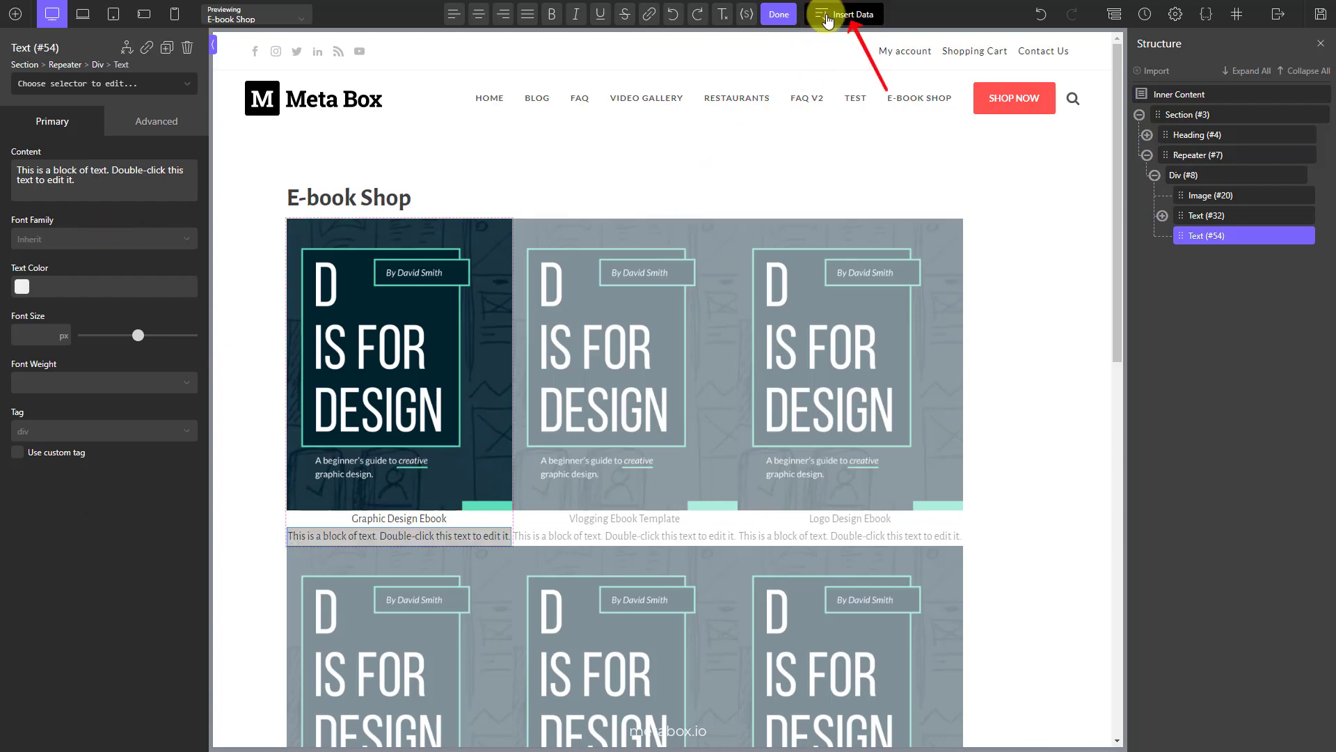
{"action": "left_click", "coordinate": [845, 14]}
{"action": "left_click", "coordinate": [335, 187]}
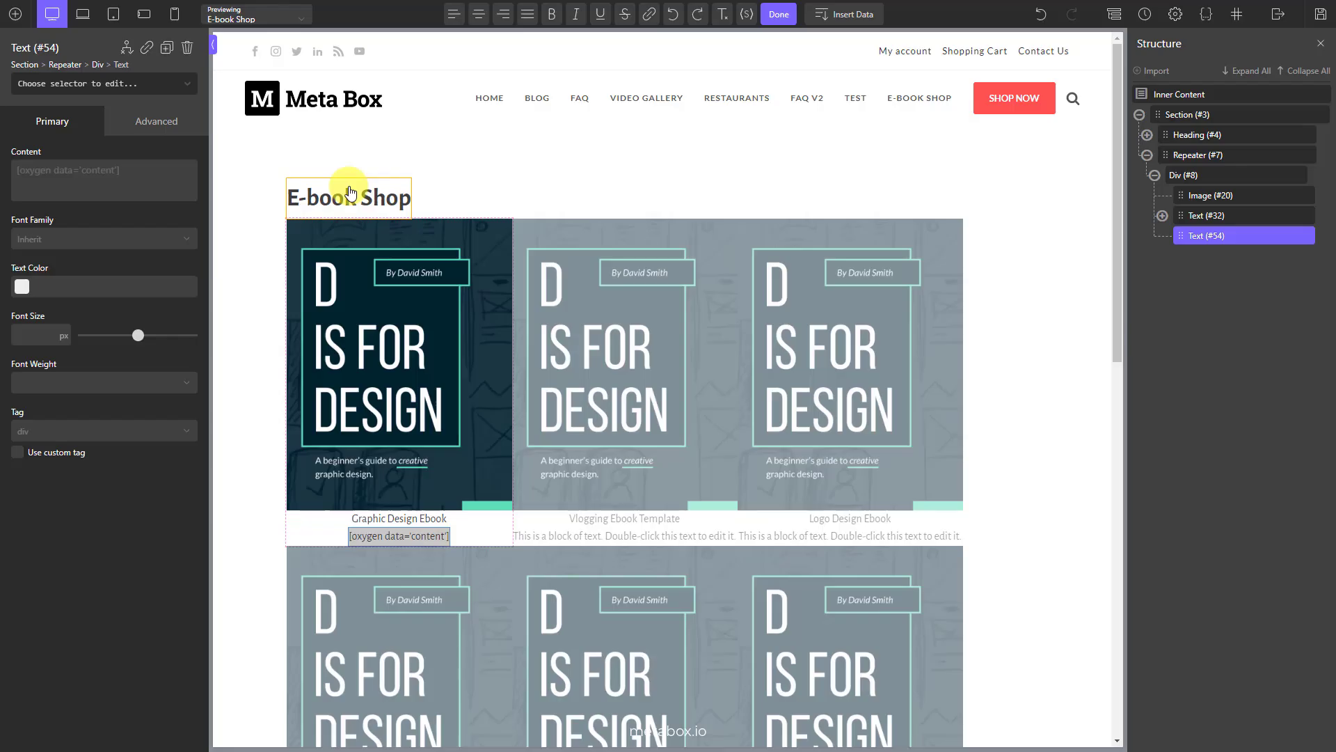
{"action": "left_click", "coordinate": [261, 265]}
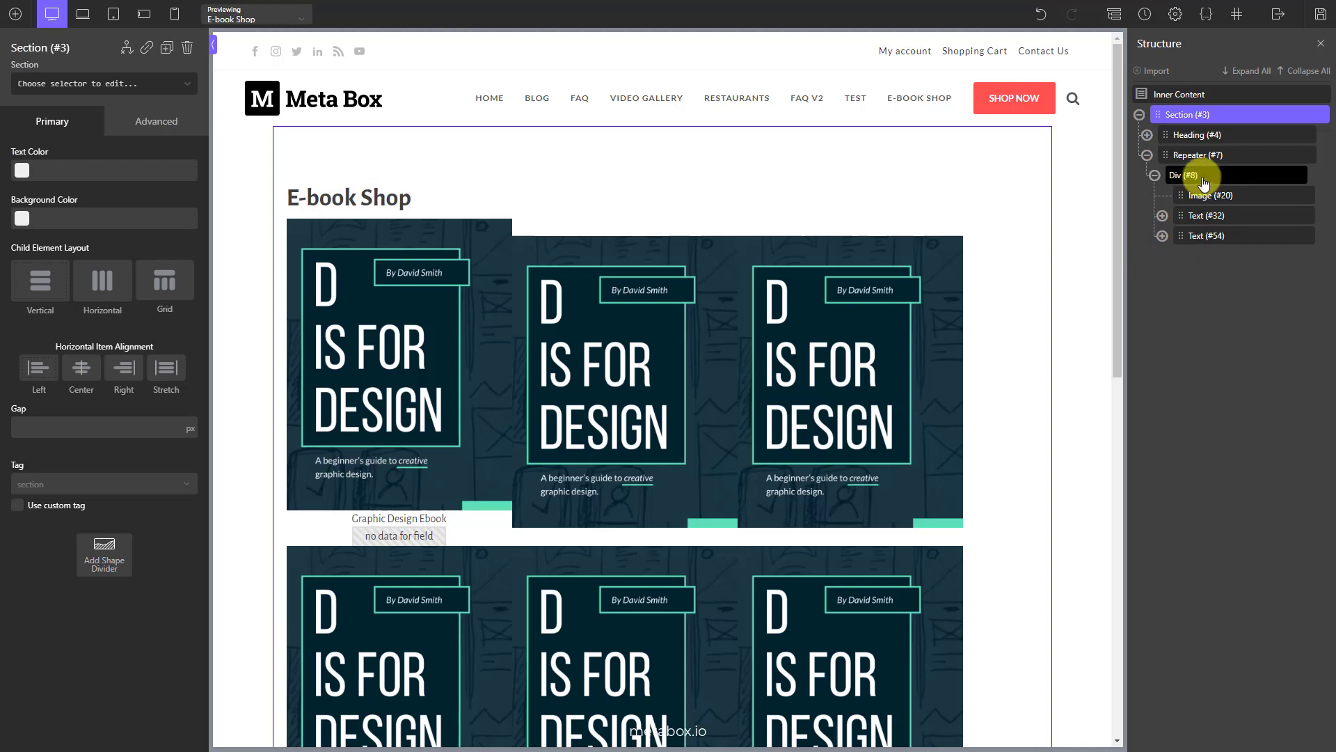
- Add a Button to the Repeater's Div and set its text to Download
{"action": "left_click", "coordinate": [1205, 183]}
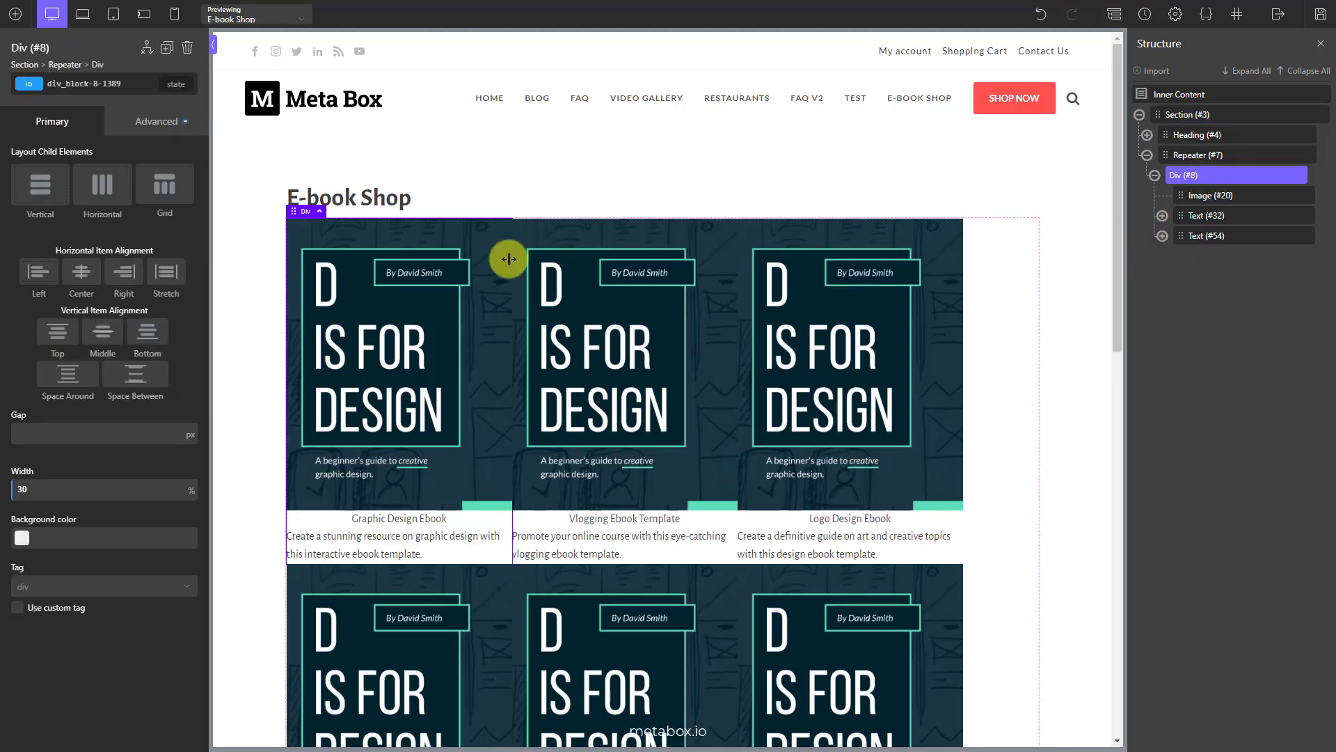
{"action": "left_click", "coordinate": [16, 15]}
{"action": "type", "text": "bu"}
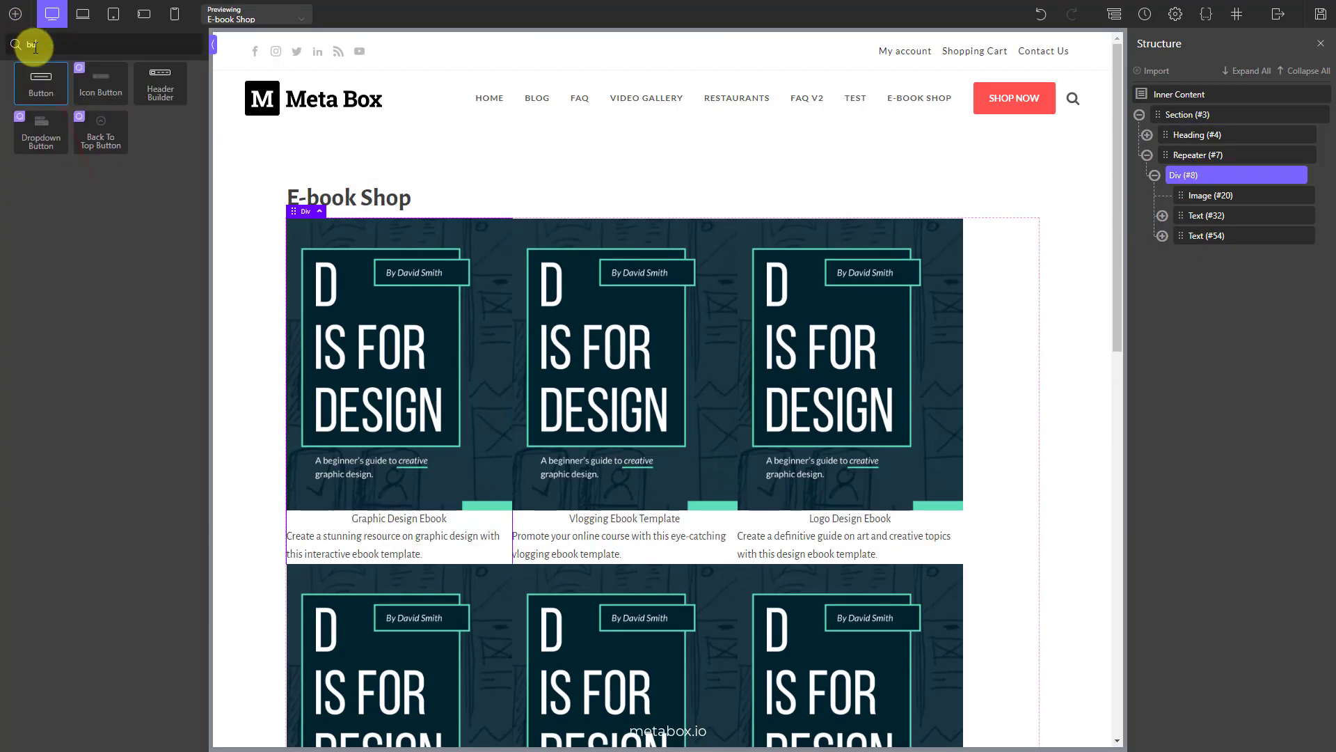
{"action": "left_click", "coordinate": [41, 91]}
{"action": "triple_click", "coordinate": [160, 315]}
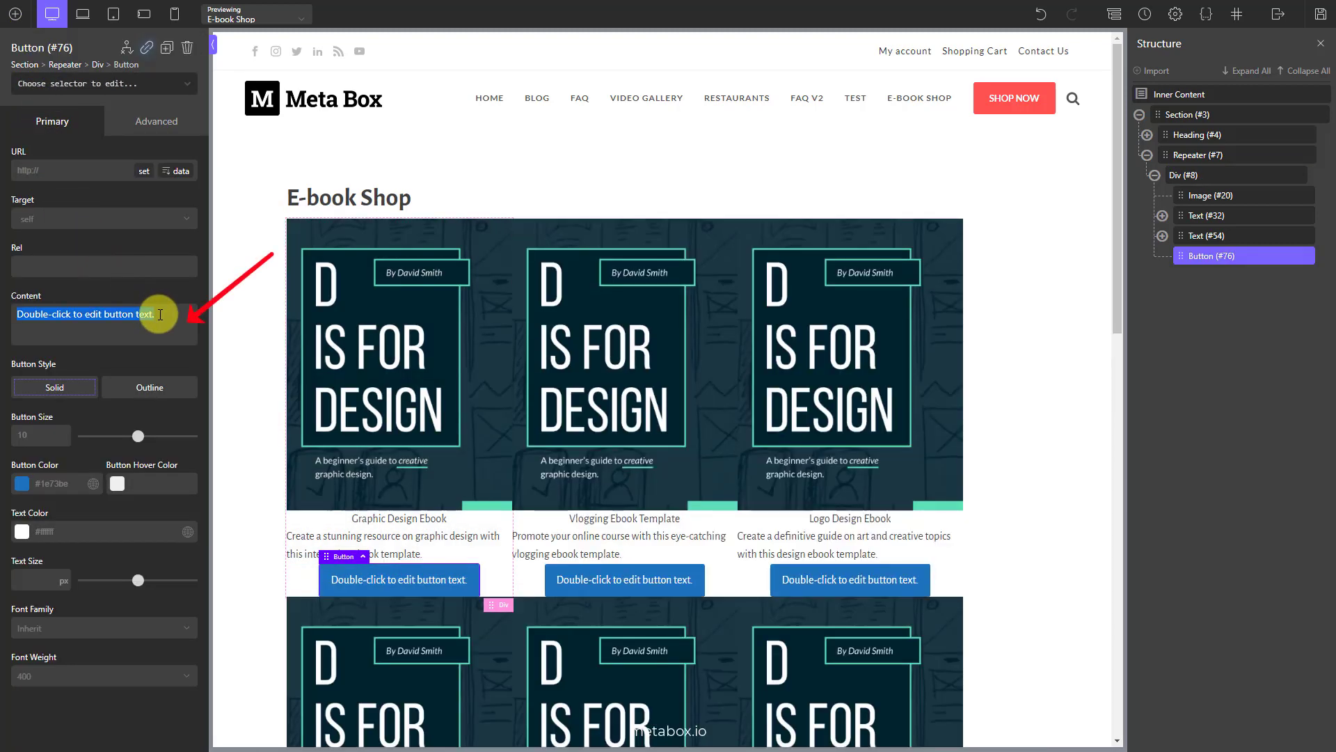
{"action": "type", "text": "Download"}
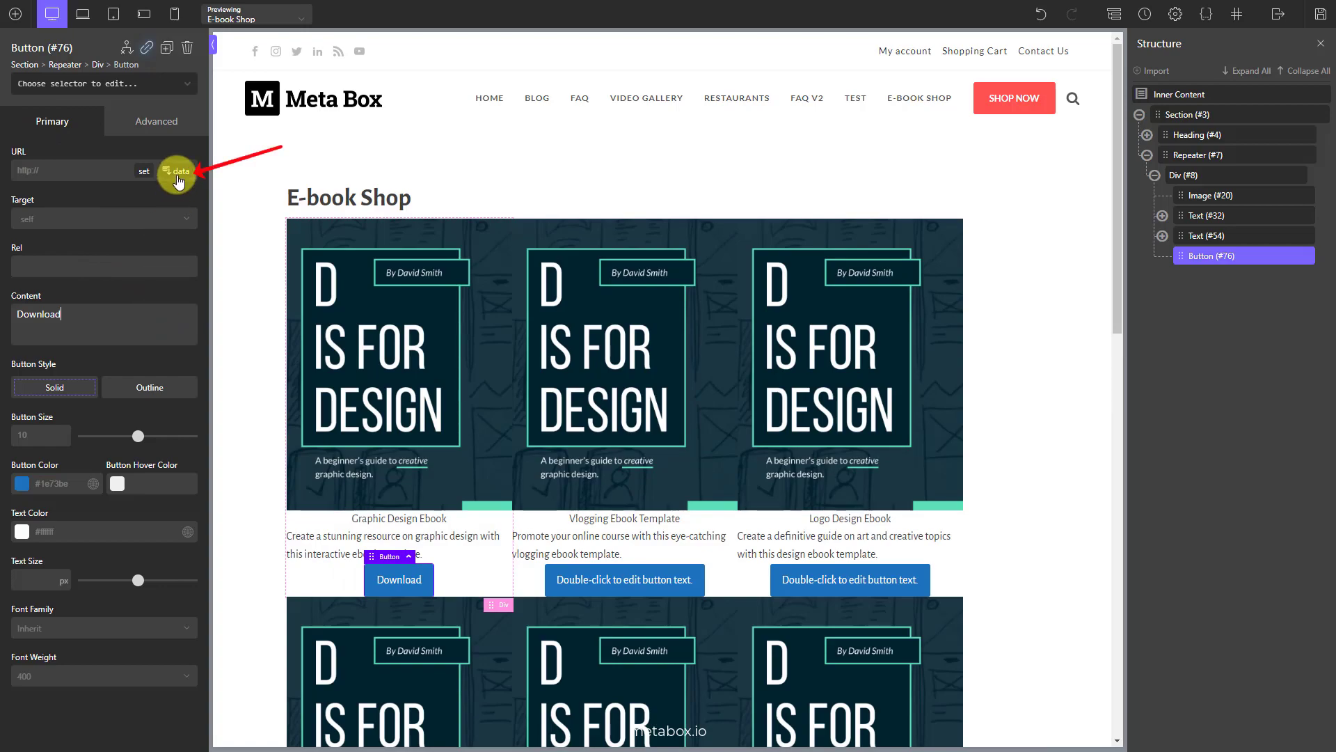
- Link the Download button's URL to the PDF Upload Meta Box field as dynamic data
{"action": "left_click", "coordinate": [178, 180]}
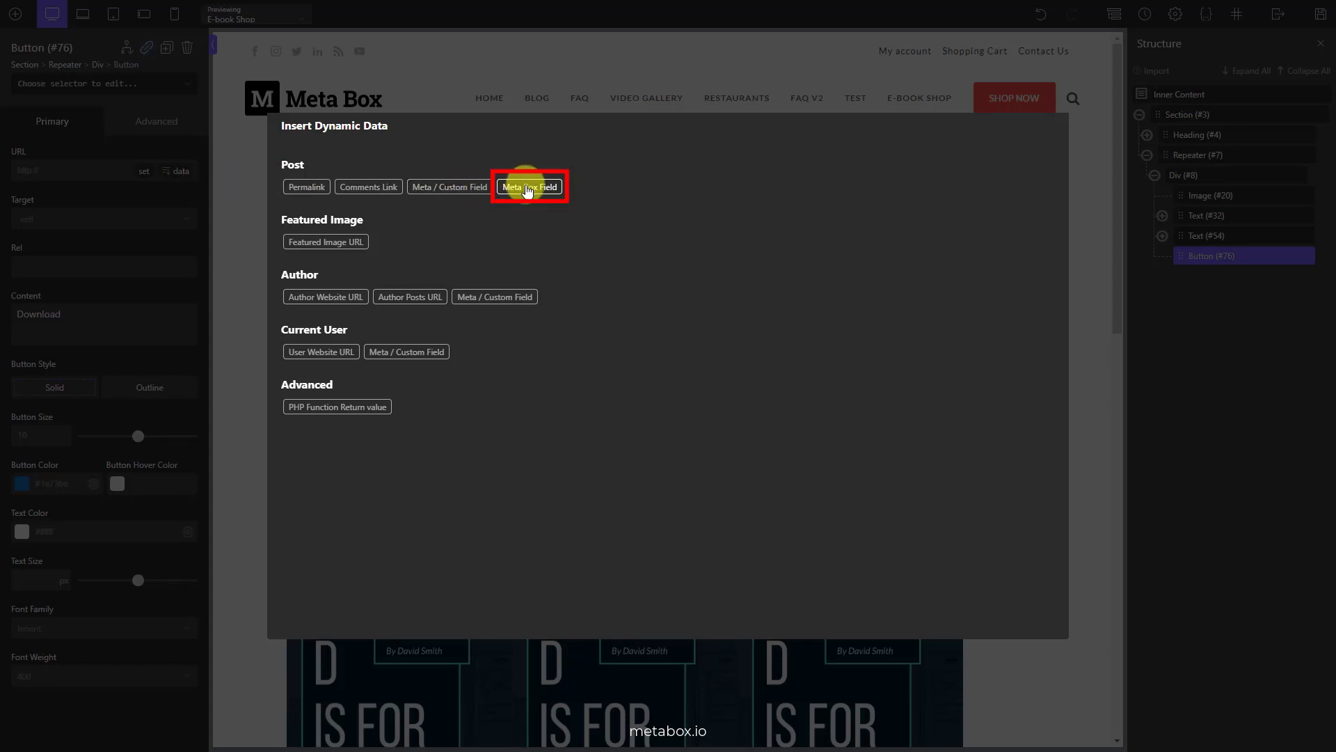
{"action": "left_click", "coordinate": [529, 188]}
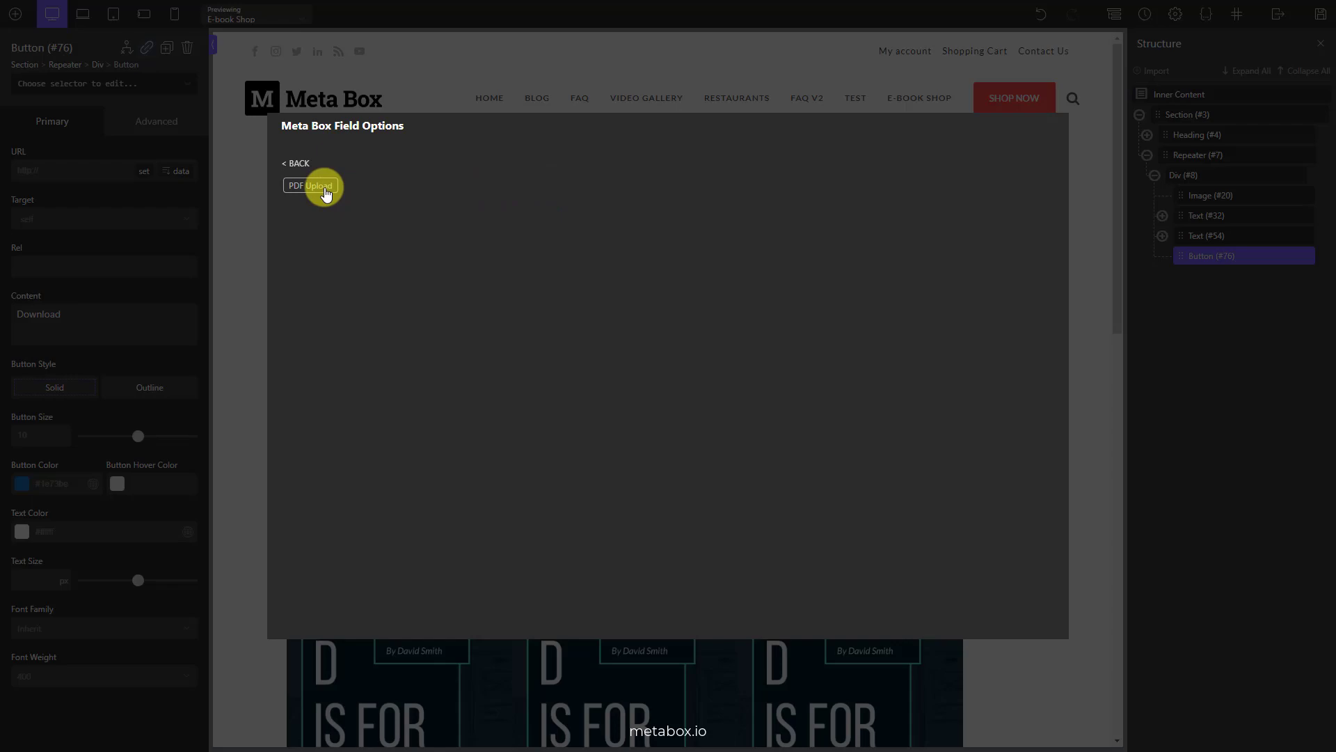
{"action": "left_click", "coordinate": [319, 186]}
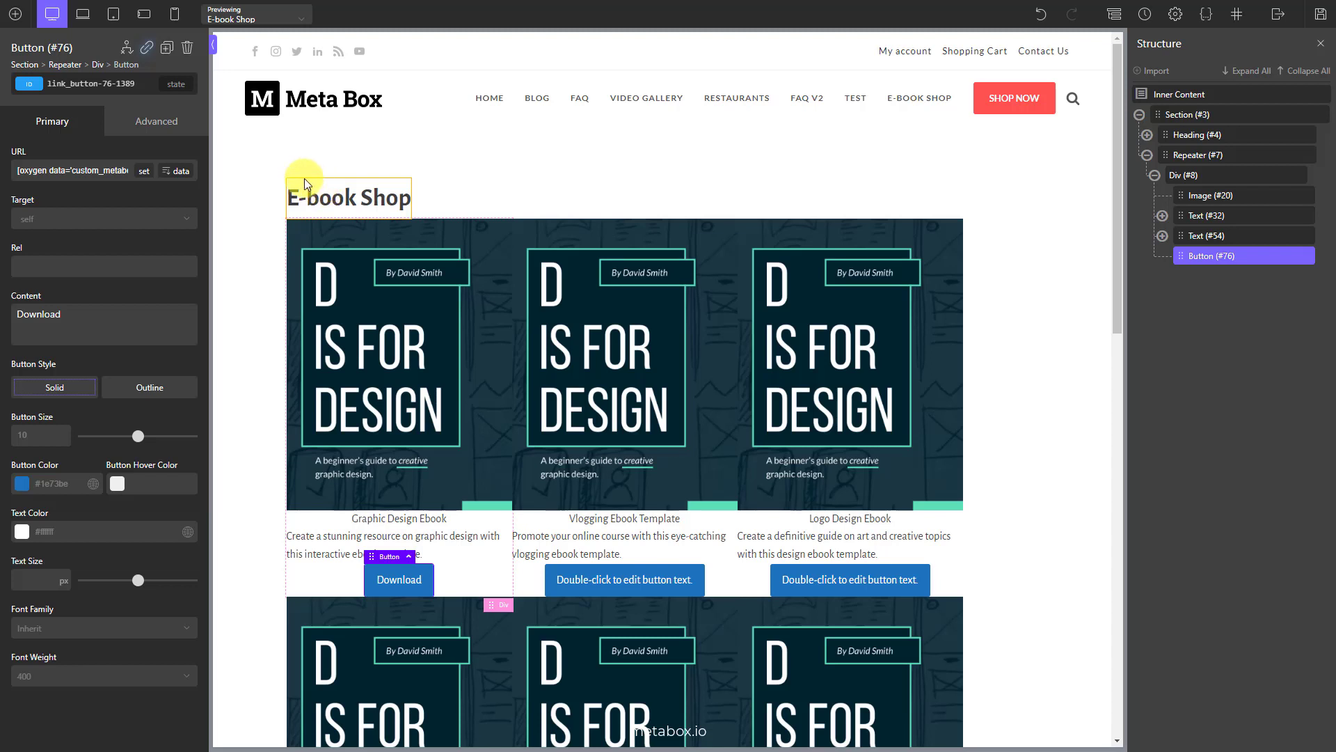
- Add a custom attribute named download to the Download button and apply it
{"action": "left_click", "coordinate": [157, 121]}
{"action": "left_click", "coordinate": [102, 440]}
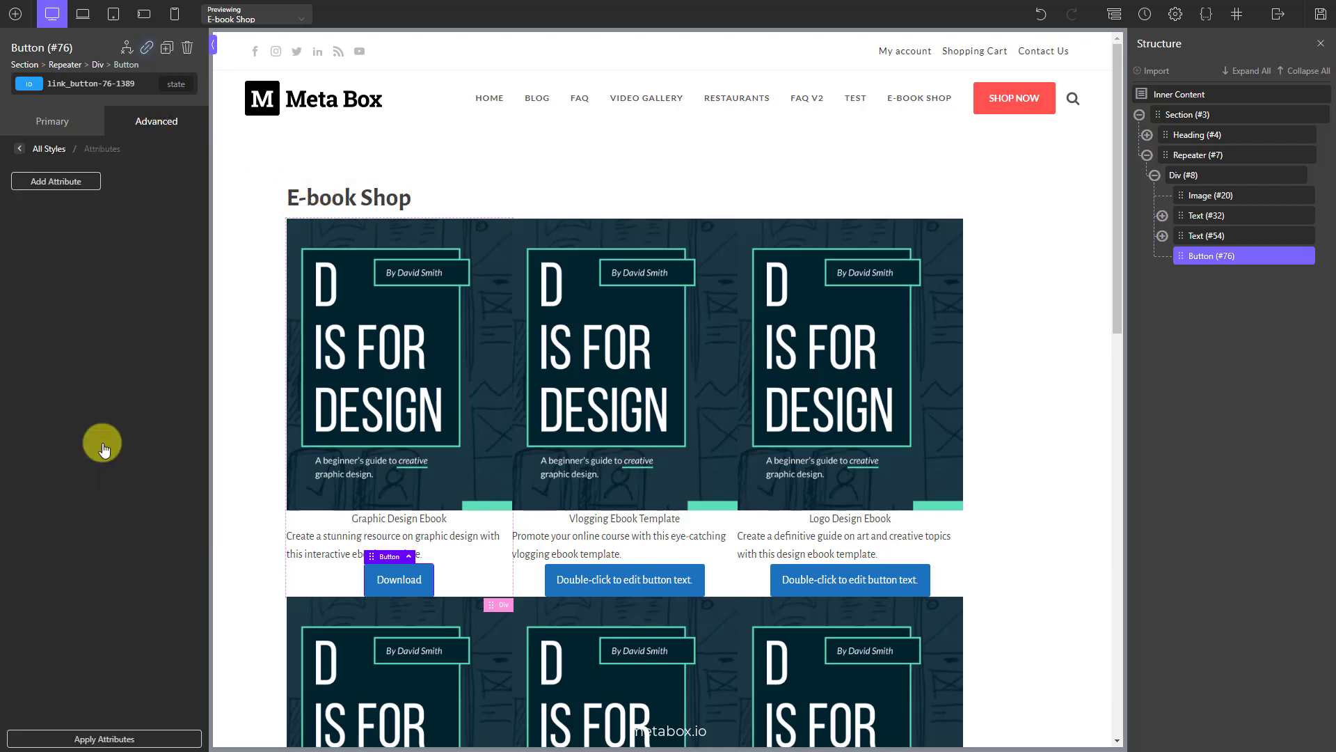
{"action": "left_click", "coordinate": [59, 182]}
{"action": "left_click", "coordinate": [39, 234]}
{"action": "type", "text": "download"}
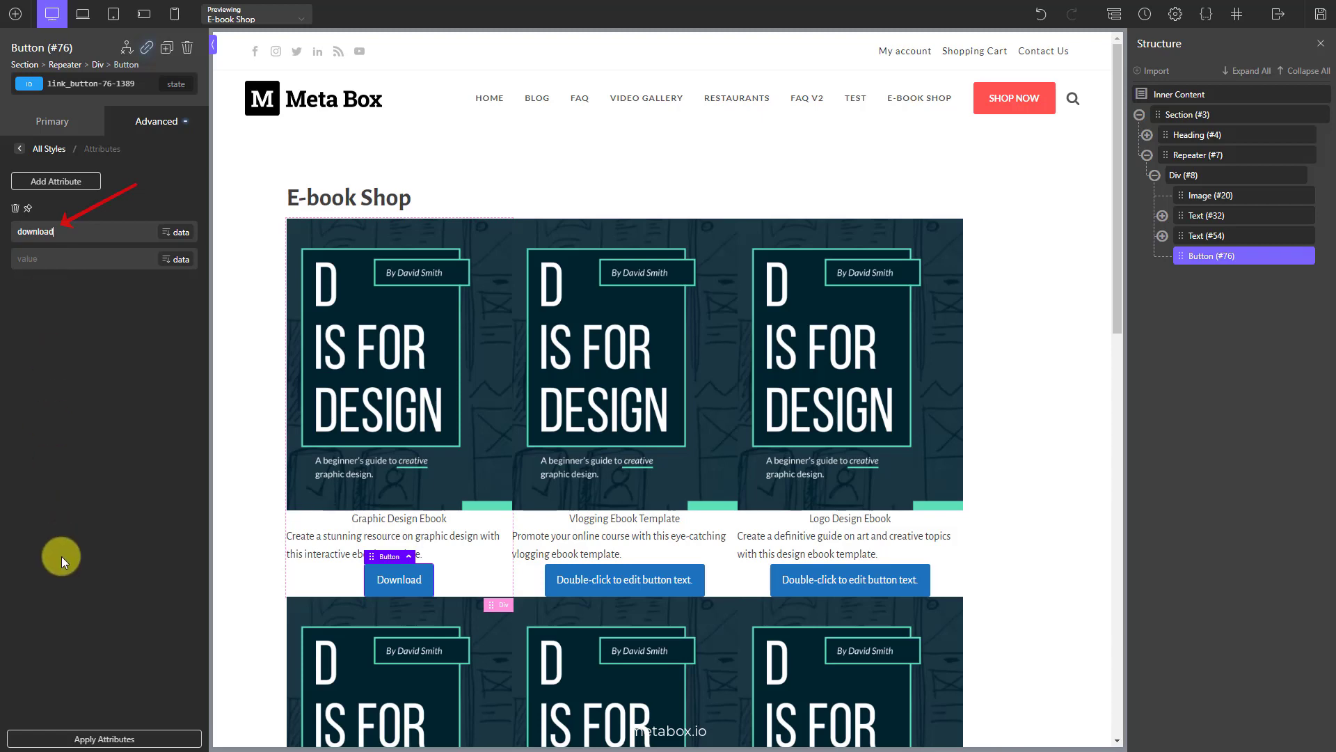
{"action": "left_click", "coordinate": [137, 739]}
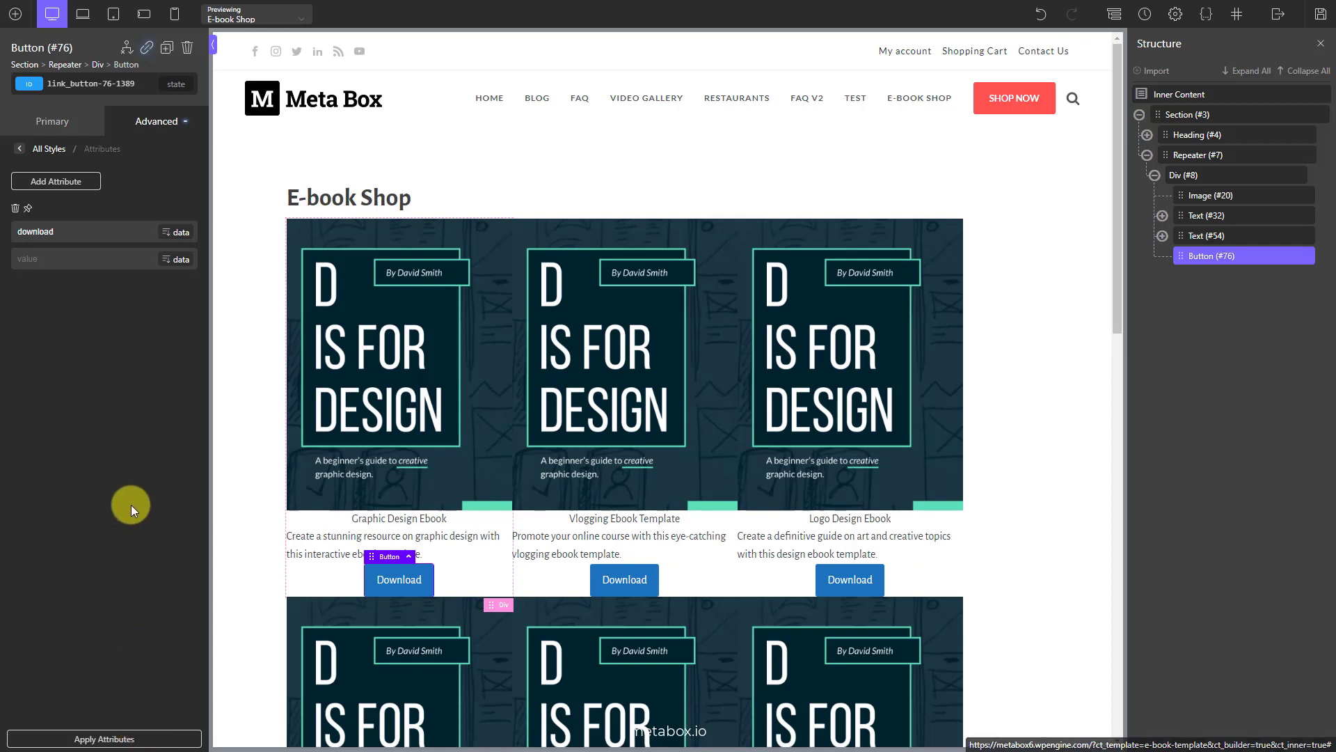
- Add another Button below the Download button and set its text to Preview
{"action": "left_click", "coordinate": [16, 15]}
{"action": "left_click", "coordinate": [38, 44]}
{"action": "type", "text": "button"}
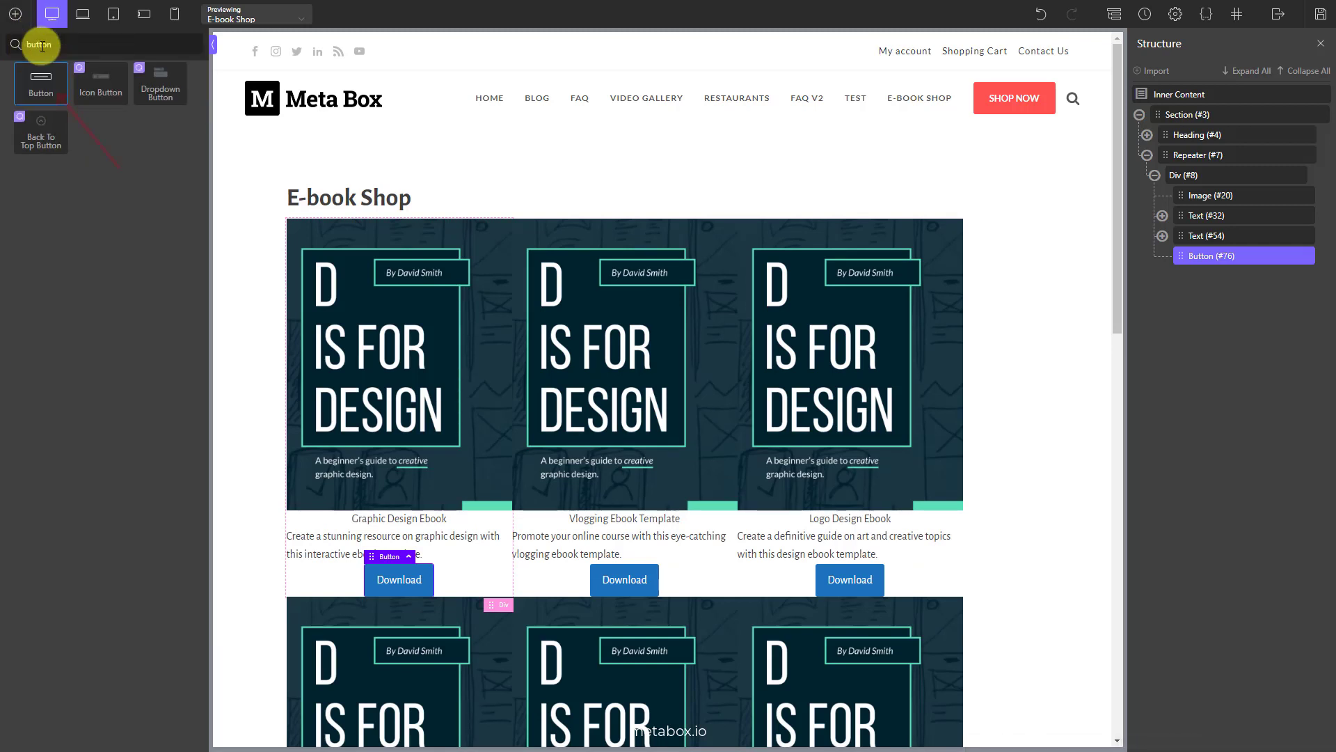
{"action": "left_click", "coordinate": [43, 86]}
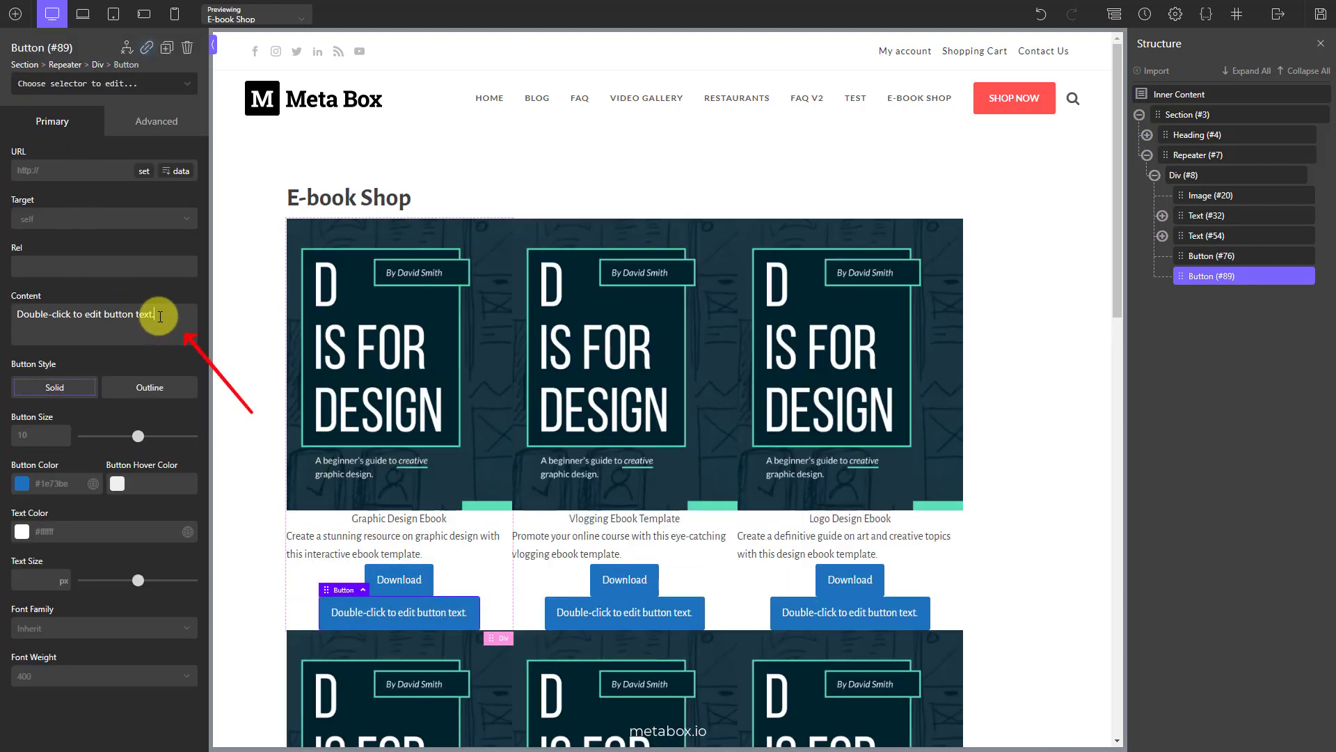
{"action": "triple_click", "coordinate": [160, 317]}
{"action": "type", "text": "Preview"}
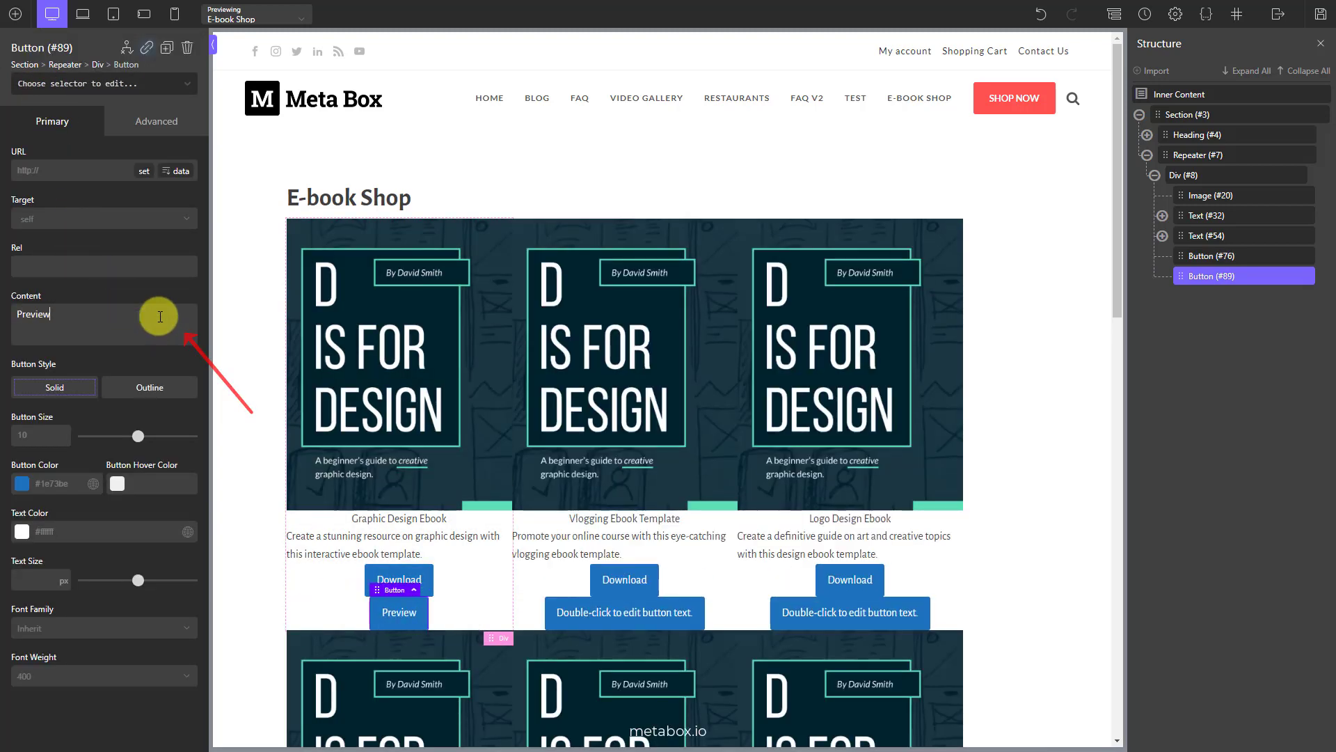
- Link the Preview button's URL to the PDF Upload Meta Box field as dynamic data
{"action": "left_click", "coordinate": [179, 171]}
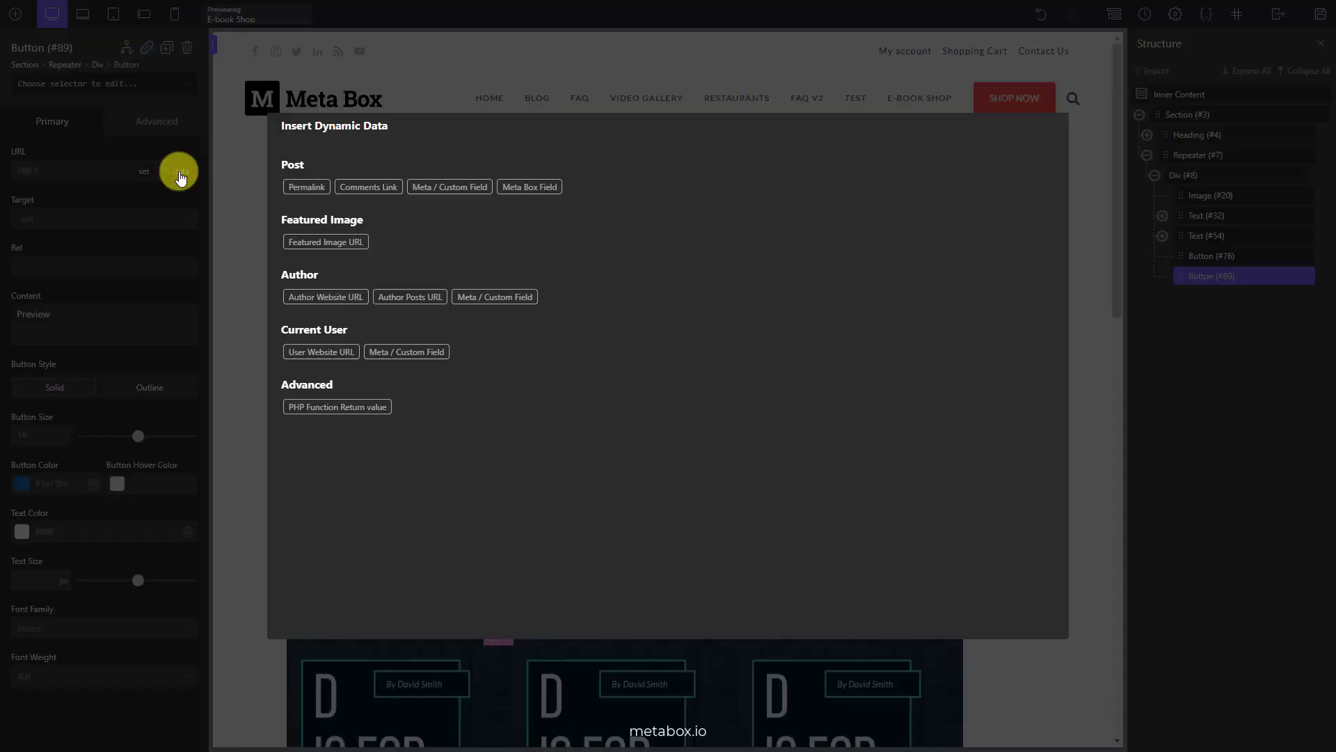
{"action": "left_click", "coordinate": [530, 188]}
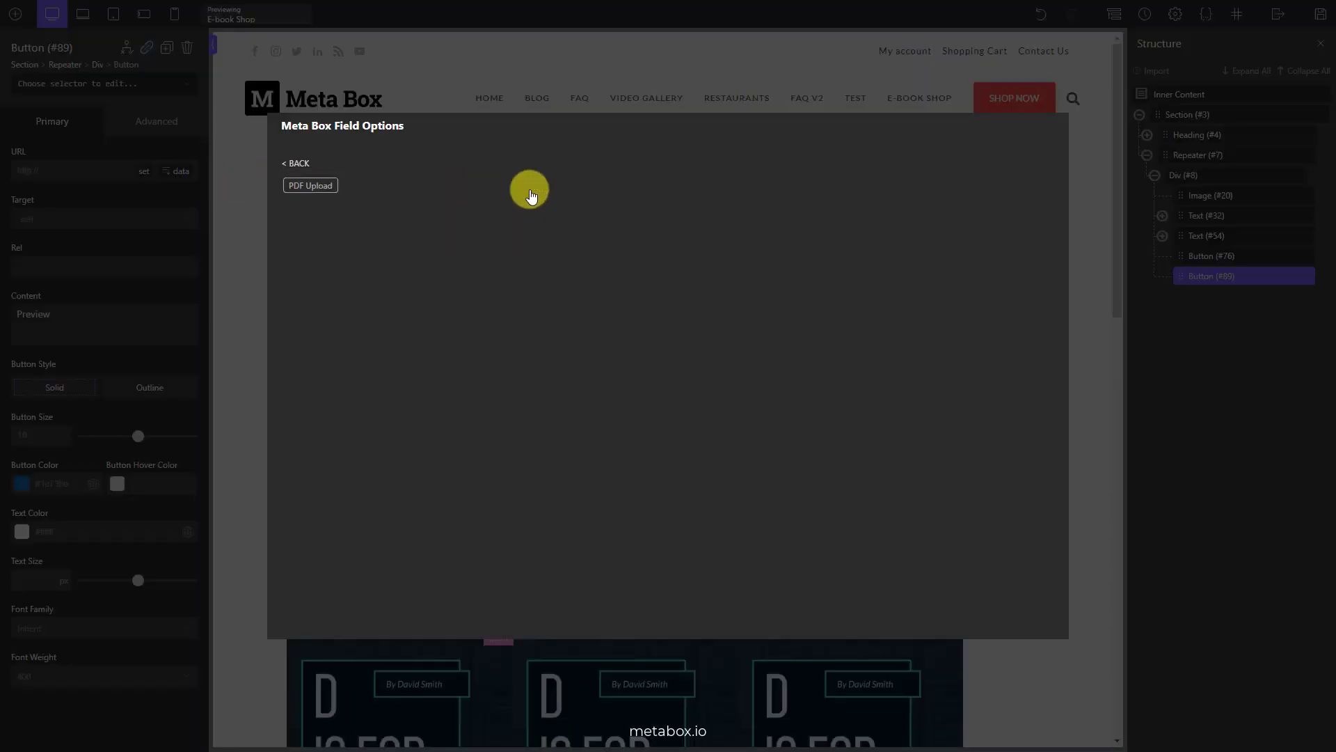
{"action": "left_click", "coordinate": [311, 186]}
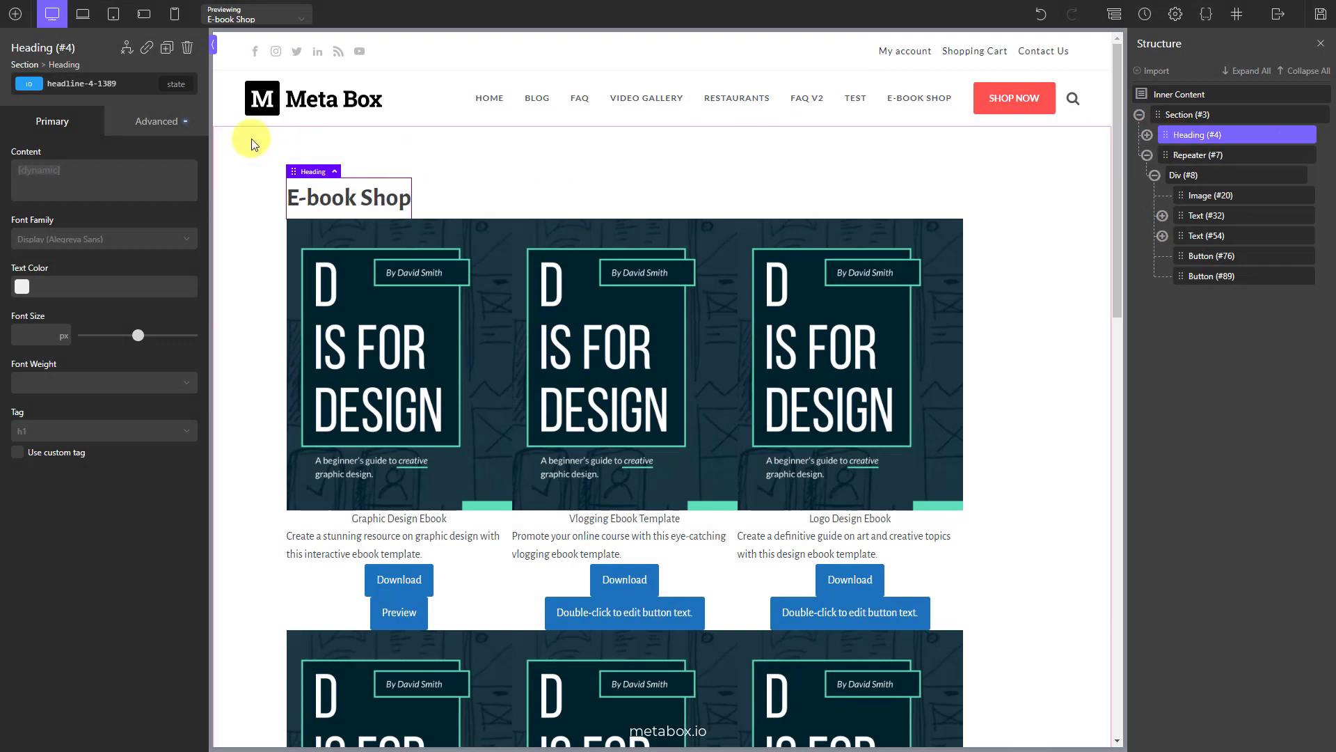
- Set the E-book Shop heading's bottom margin to 20 px and its width to 100%
{"action": "left_click", "coordinate": [154, 123]}
{"action": "left_click", "coordinate": [135, 198]}
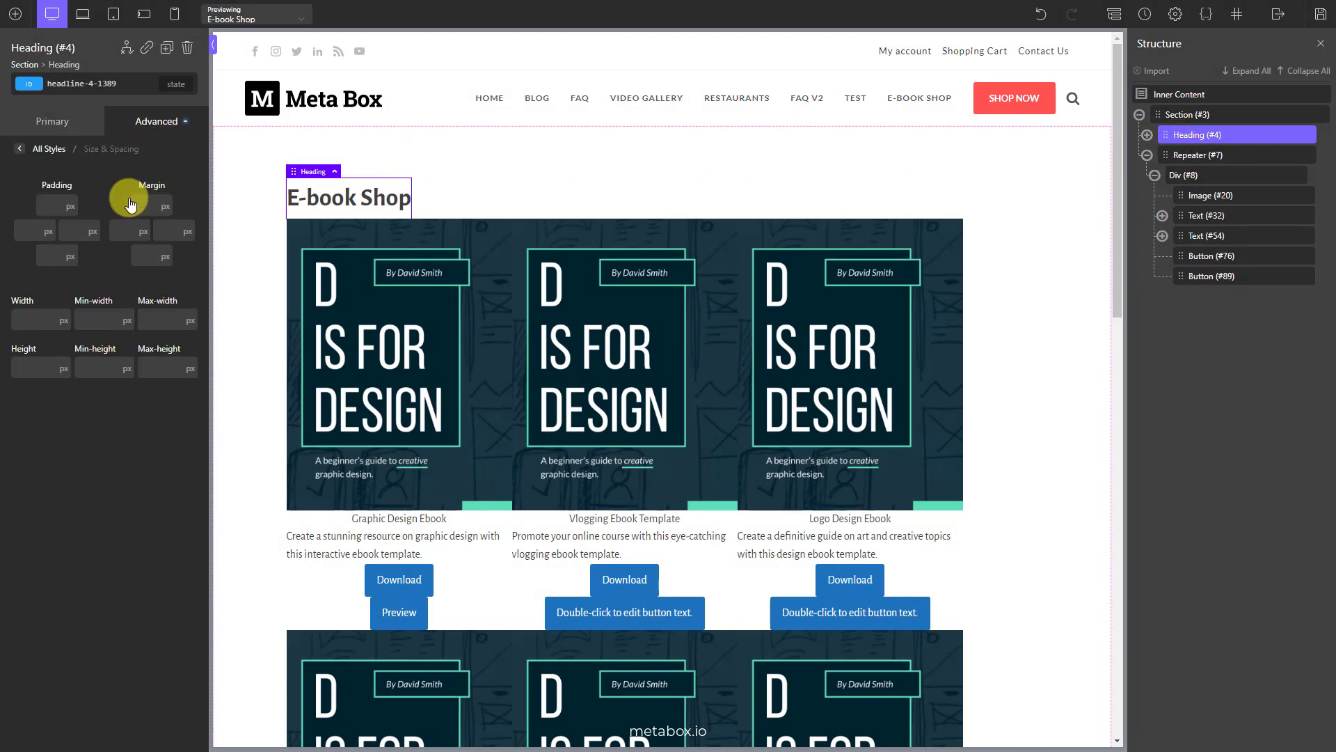
{"action": "left_click", "coordinate": [136, 258]}
{"action": "type", "text": "20"}
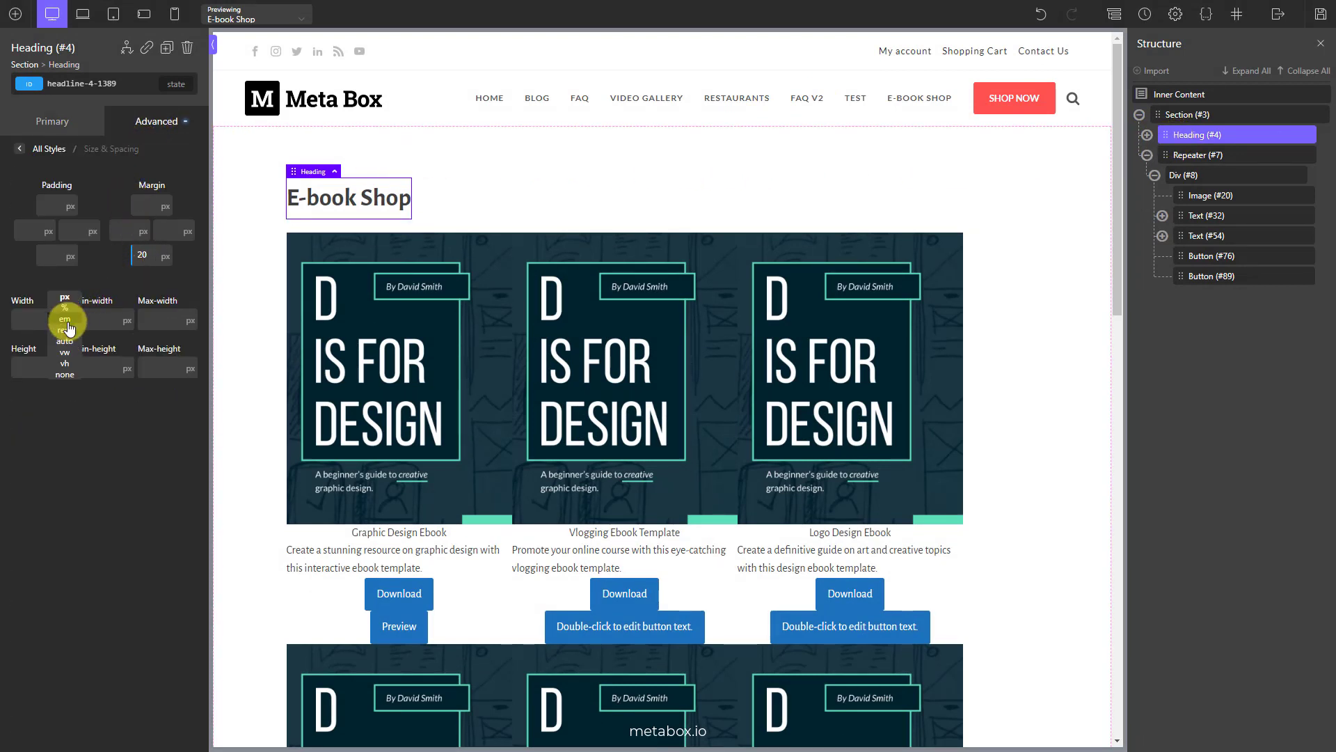
{"action": "left_click", "coordinate": [64, 334]}
{"action": "type", "text": "100"}
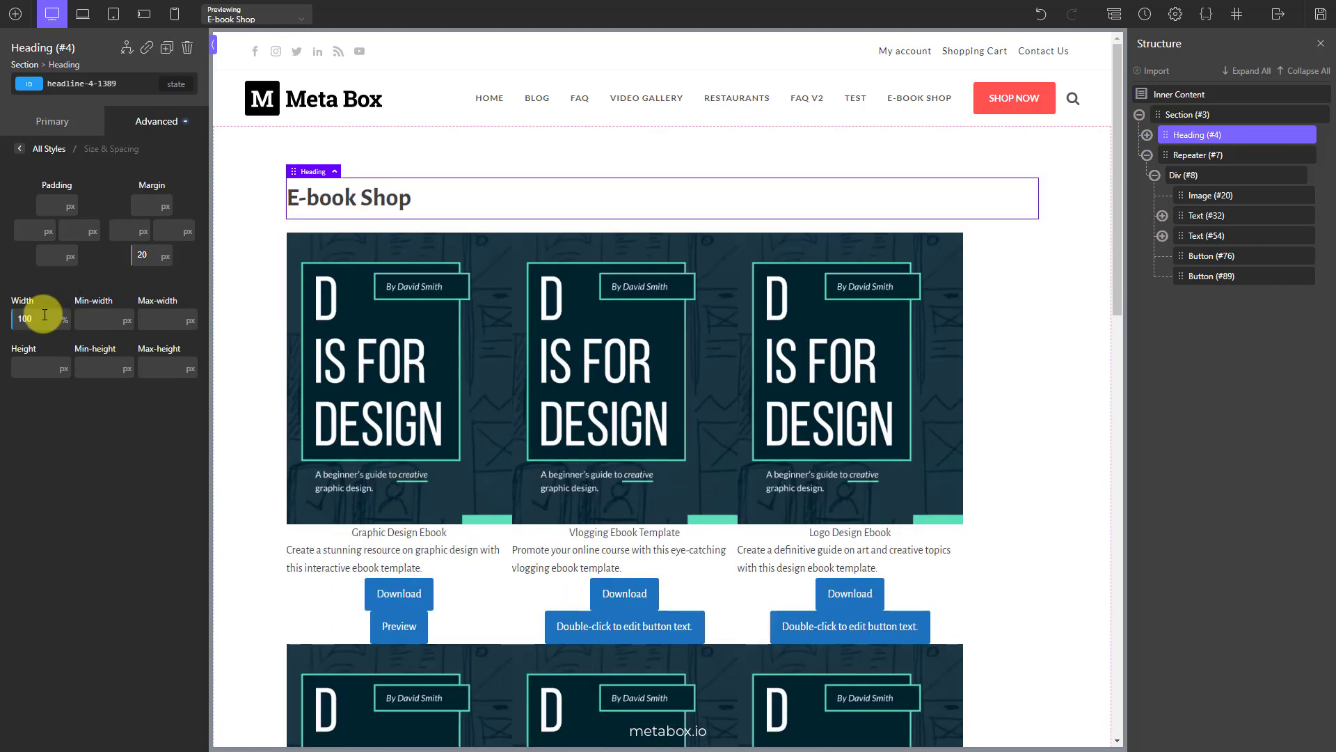
{"action": "left_click", "coordinate": [21, 155]}
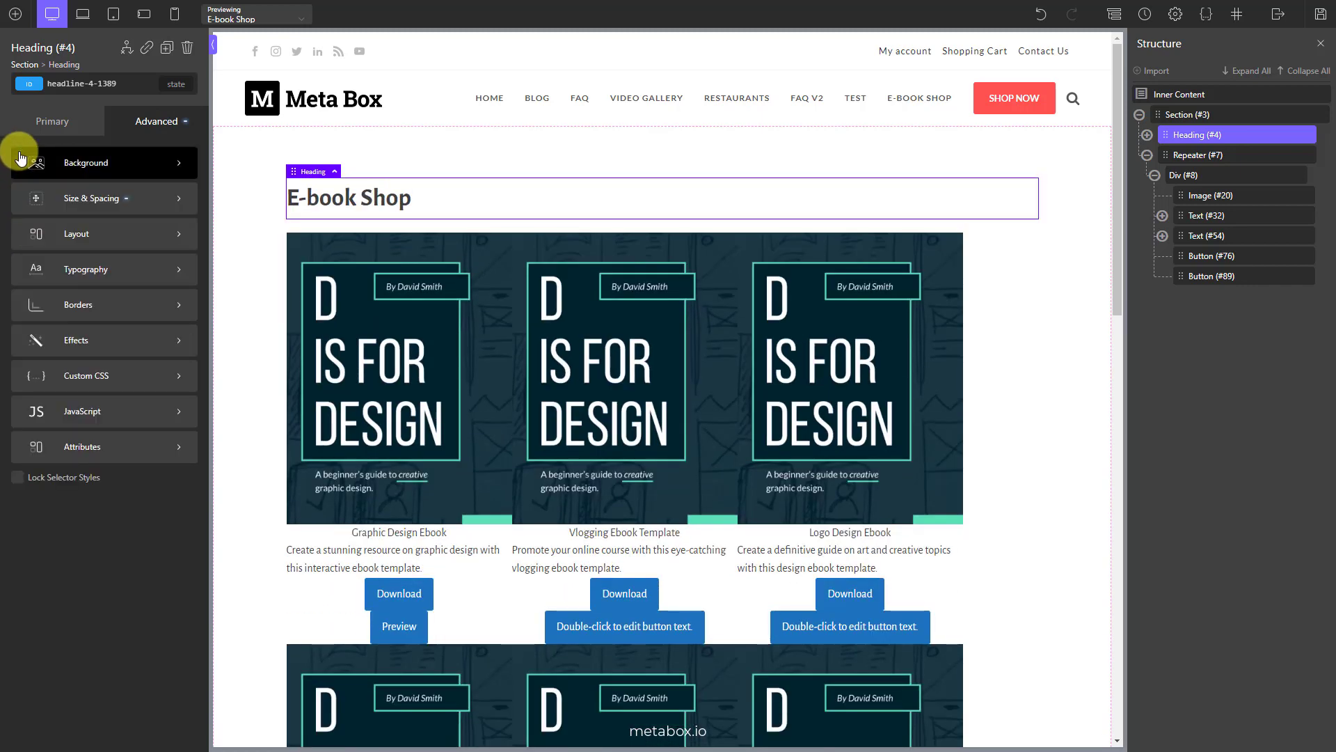
- Center the text of the E-book Shop heading
{"action": "left_click", "coordinate": [76, 278]}
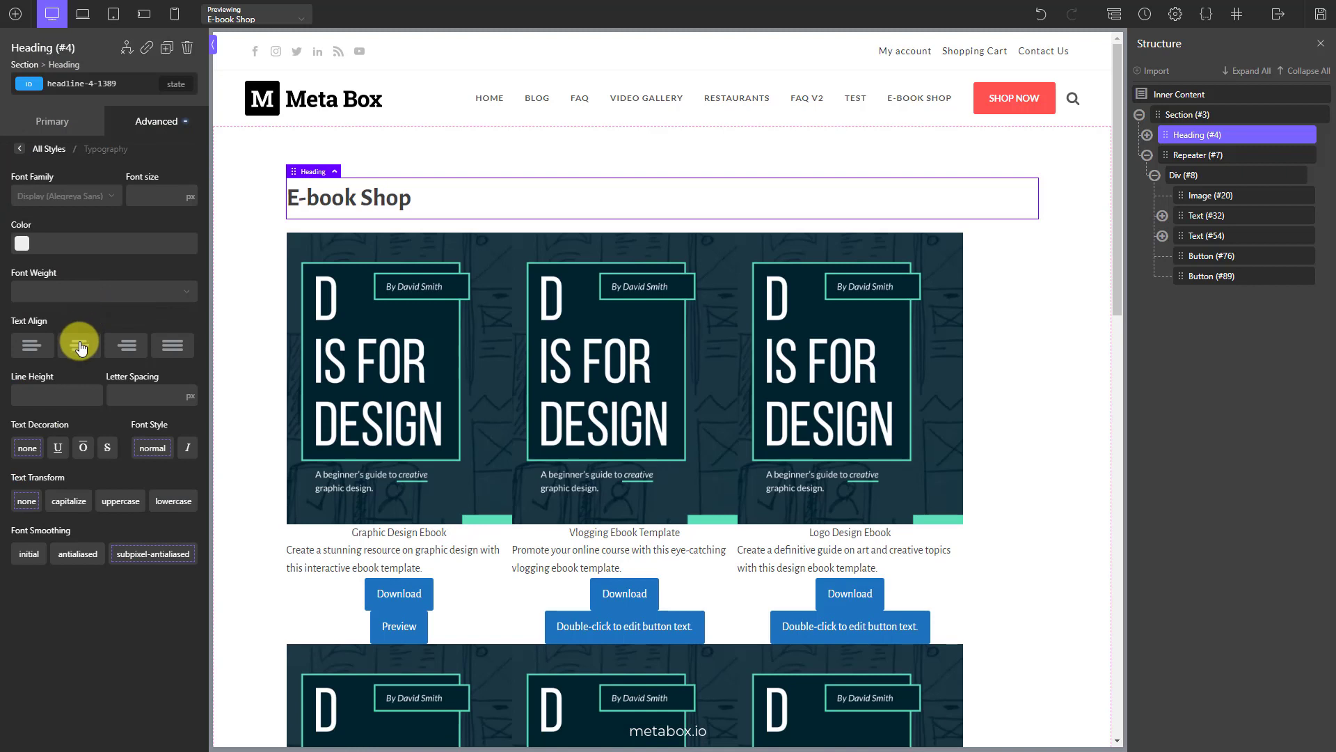
{"action": "left_click", "coordinate": [81, 345]}
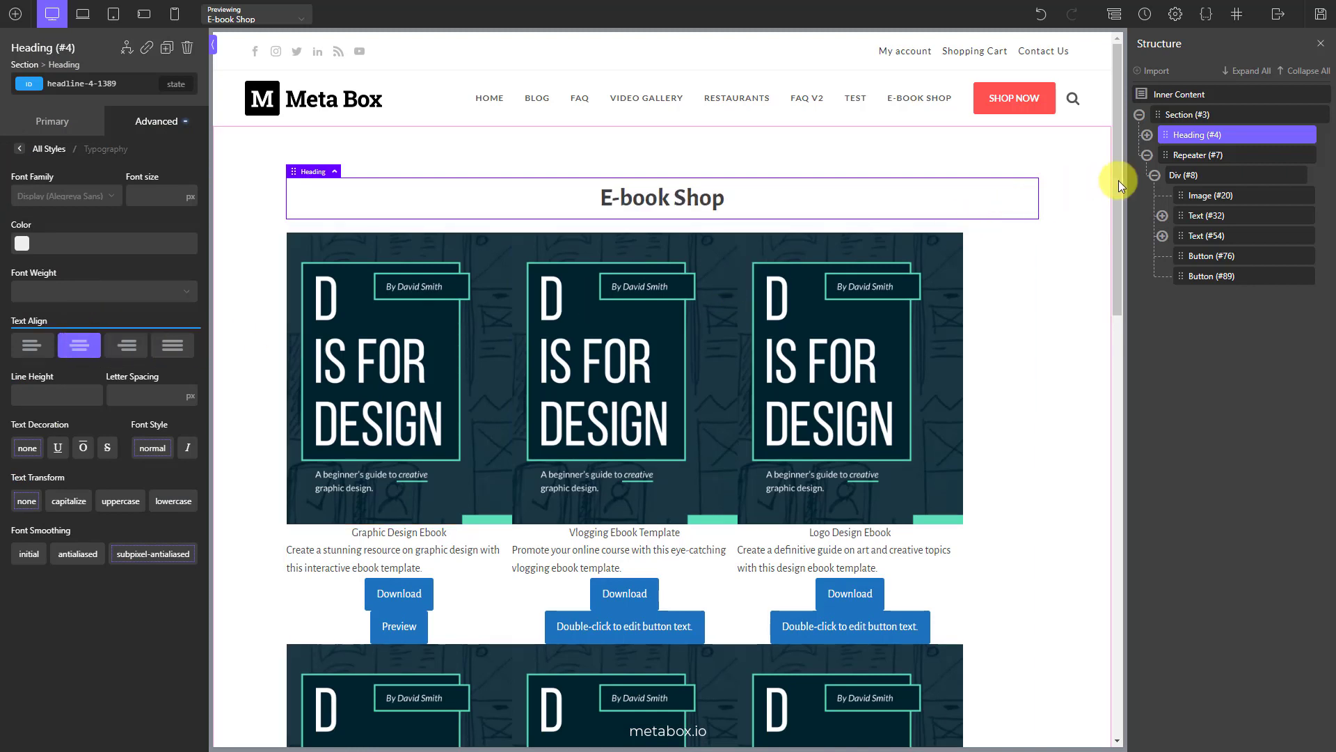
- Set the gap between the Repeater's child elements to 20 px
{"action": "left_click", "coordinate": [1196, 158]}
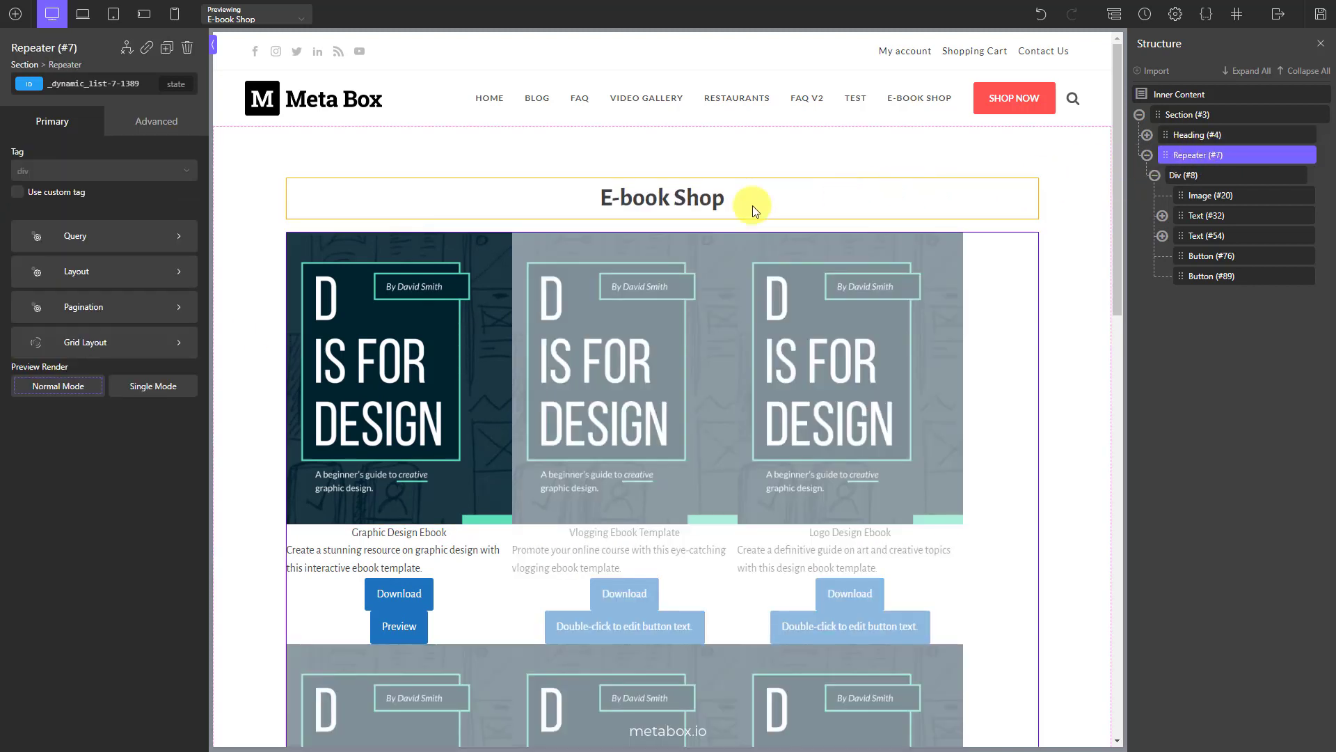
{"action": "left_click", "coordinate": [148, 277]}
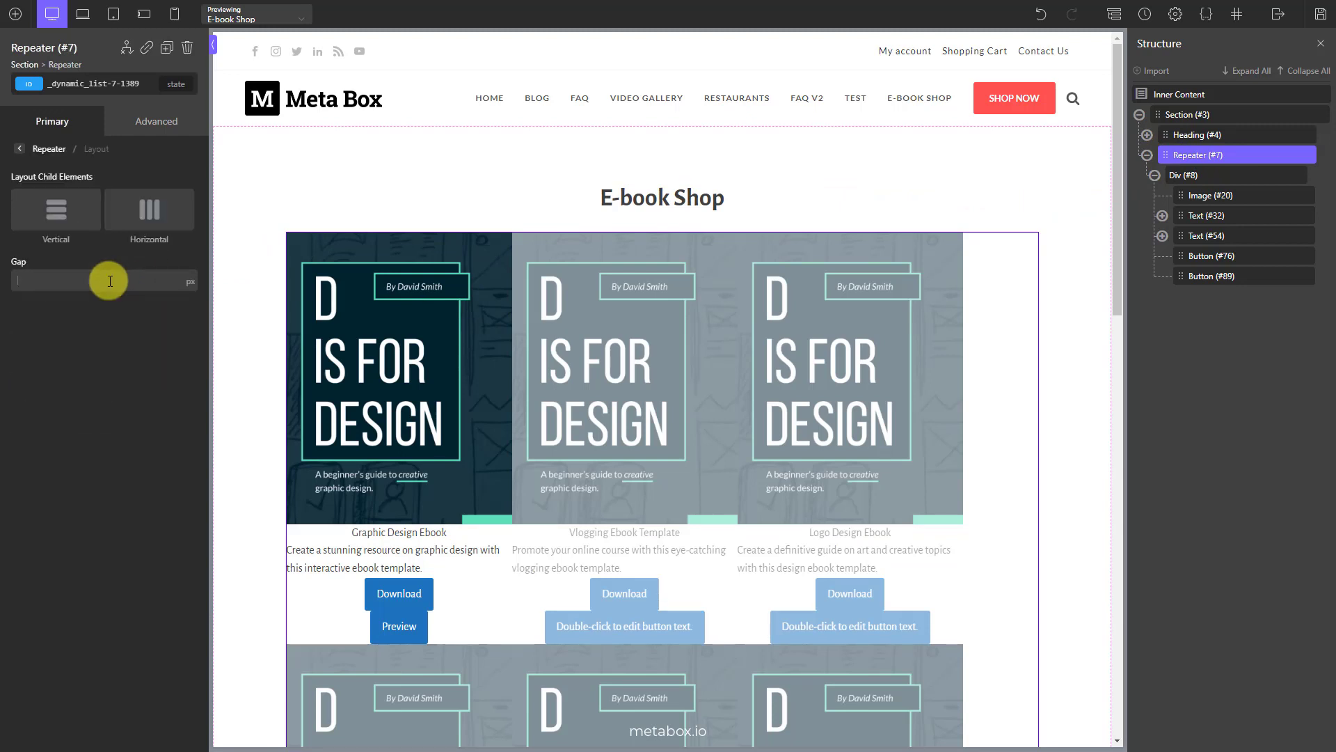
{"action": "left_click", "coordinate": [108, 280]}
{"action": "type", "text": "20"}
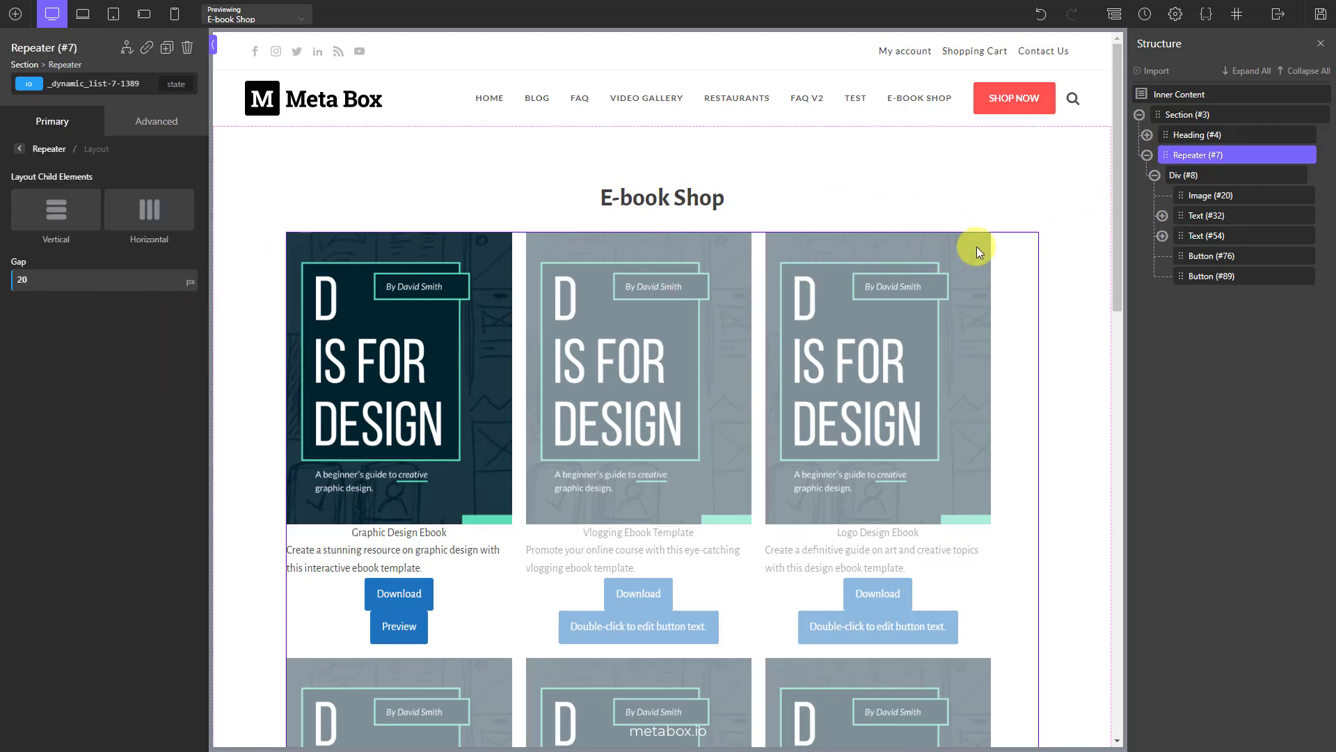
- Set the width of the Div inside the Repeater to 32%
{"action": "left_click", "coordinate": [1173, 176]}
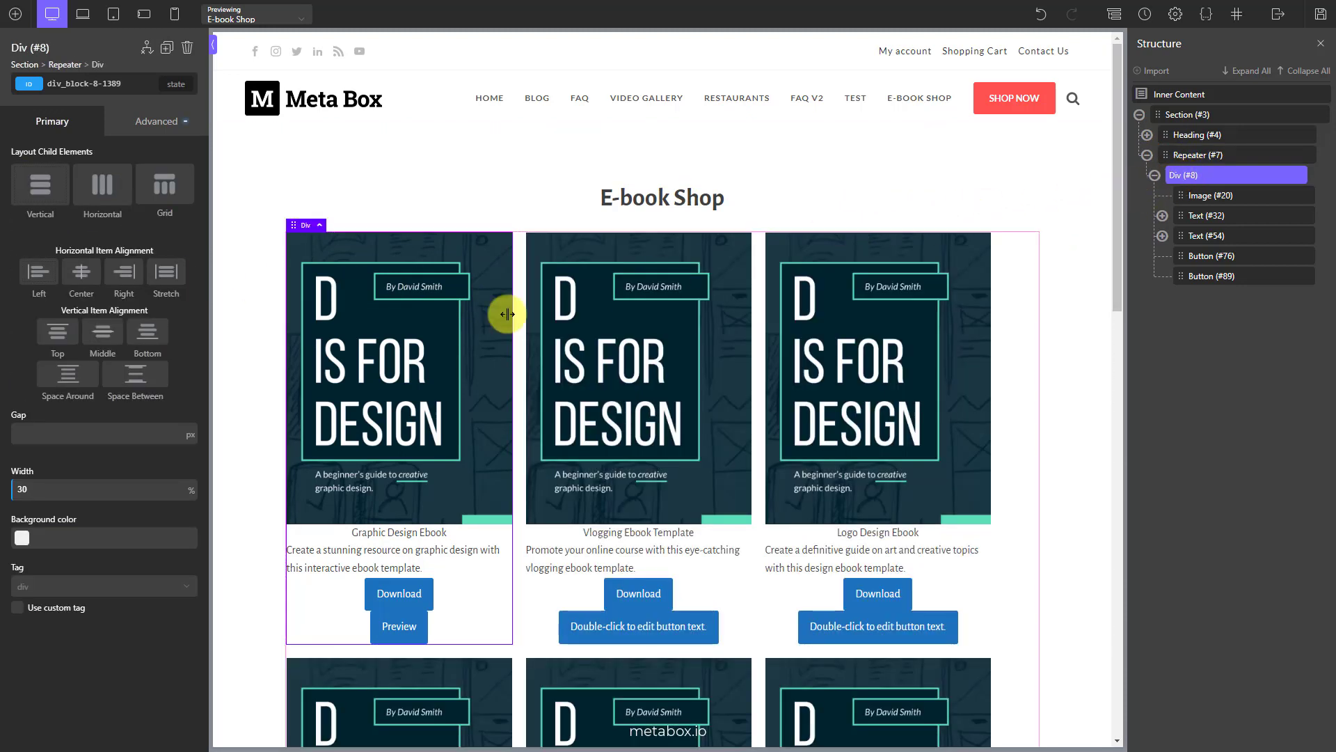
{"action": "double_click", "coordinate": [90, 490]}
{"action": "type", "text": "32"}
{"action": "double_click", "coordinate": [90, 492]}
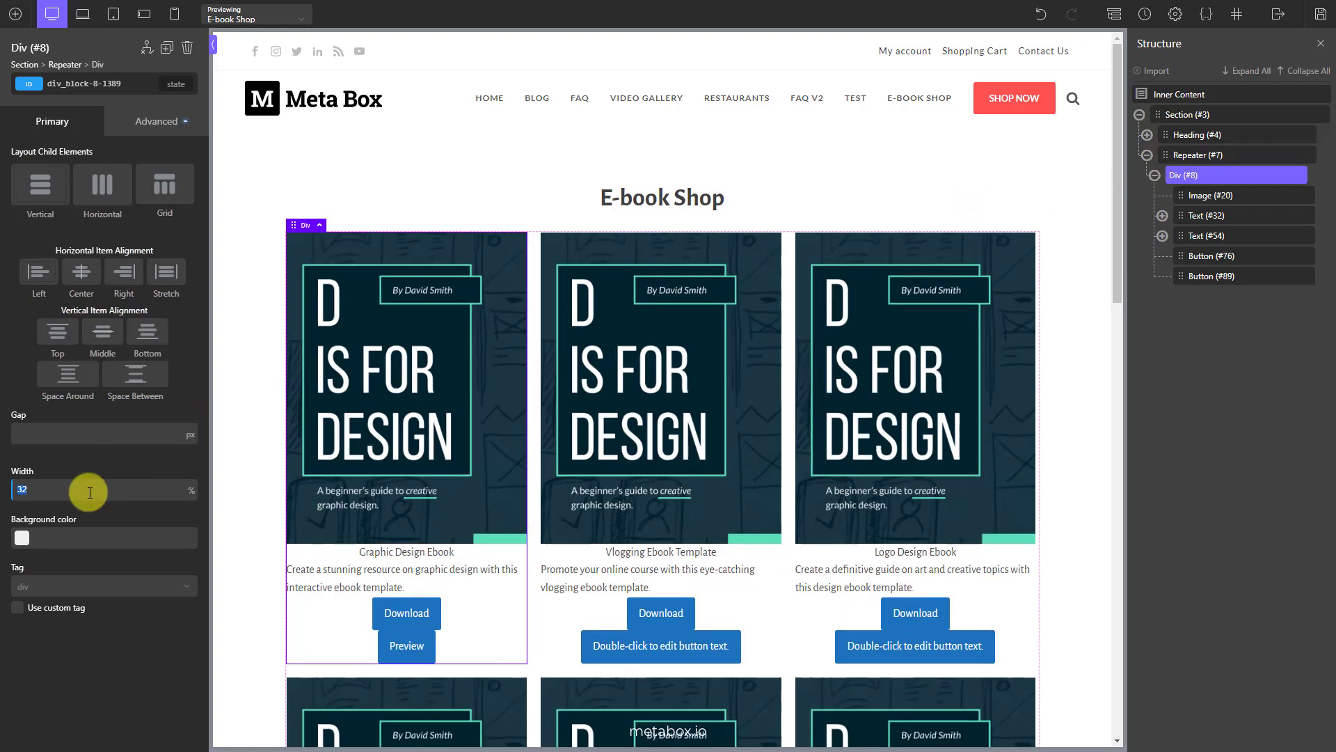
- Set the e-book title text's font size to 21 px and its font weight to 500
{"action": "left_click", "coordinate": [1198, 218]}
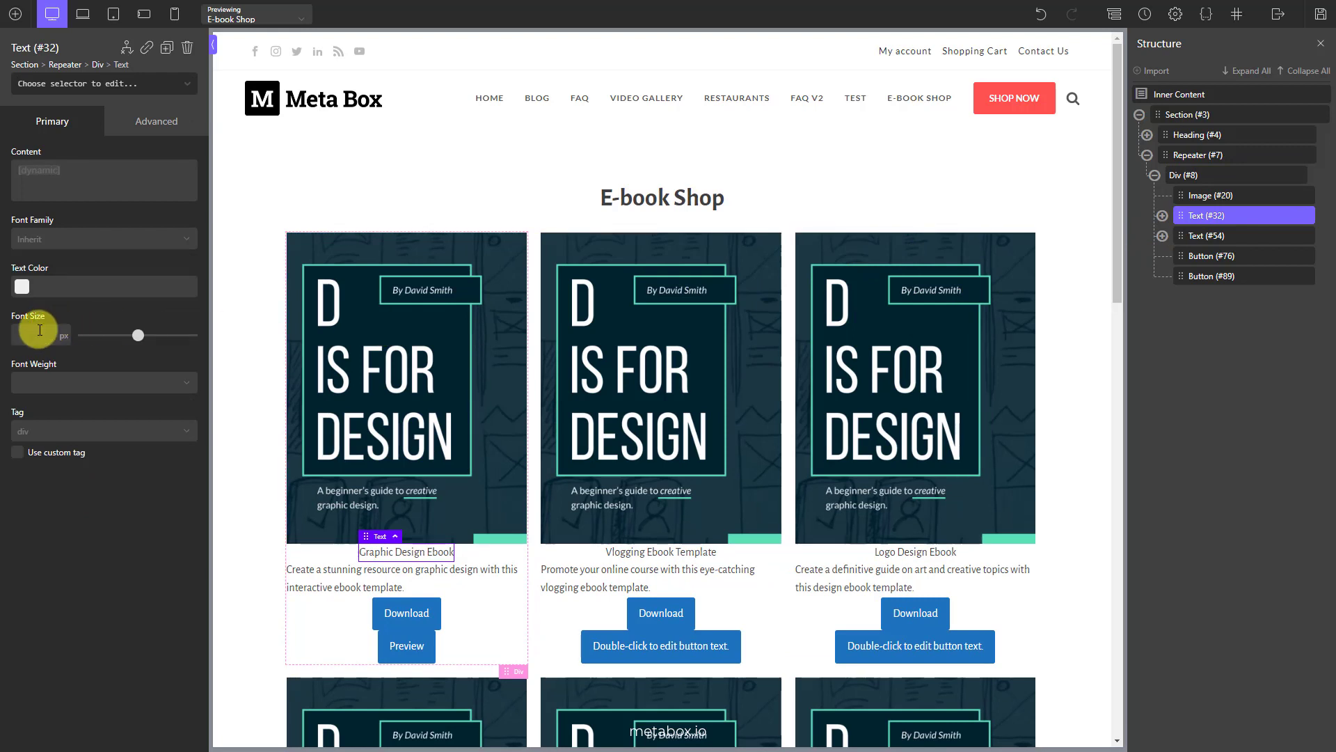
{"action": "left_click", "coordinate": [40, 330]}
{"action": "type", "text": "21"}
{"action": "left_click", "coordinate": [42, 382]}
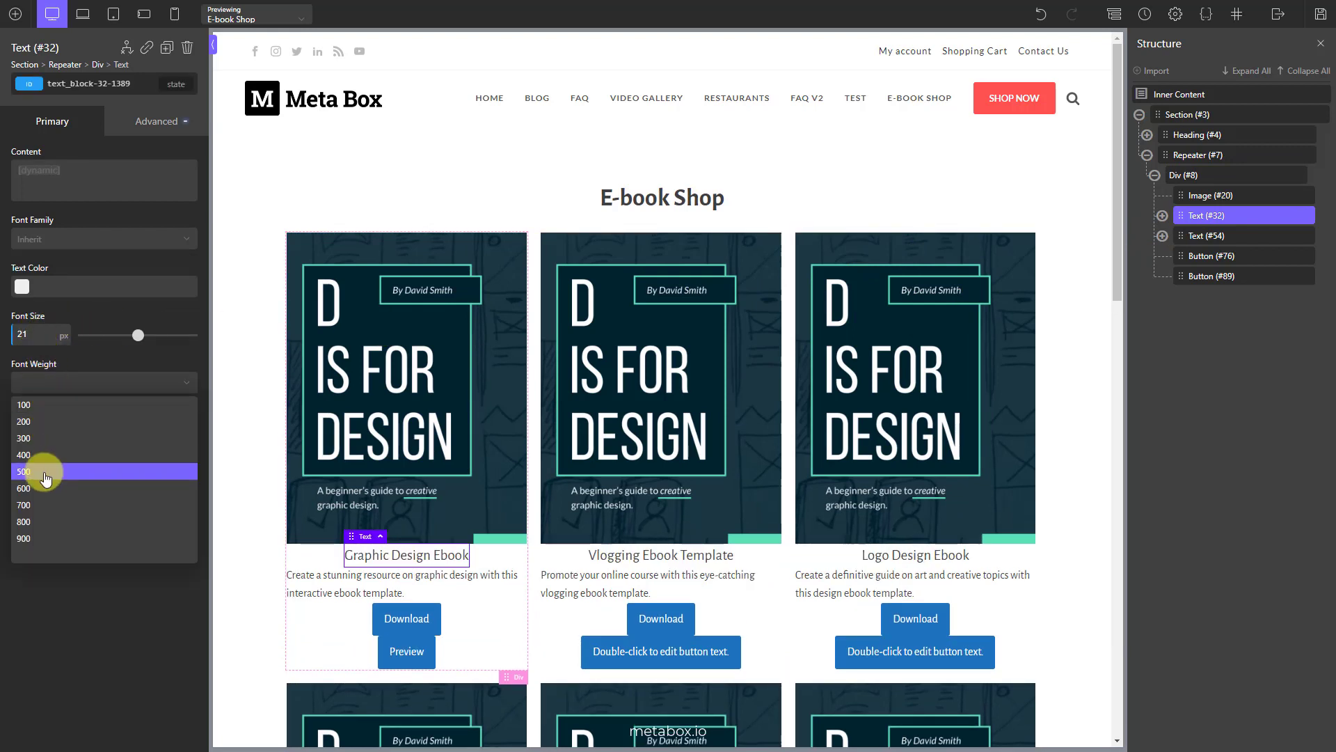
{"action": "left_click", "coordinate": [44, 473]}
- Set the e-book title text's width to 100%
{"action": "left_click", "coordinate": [152, 131]}
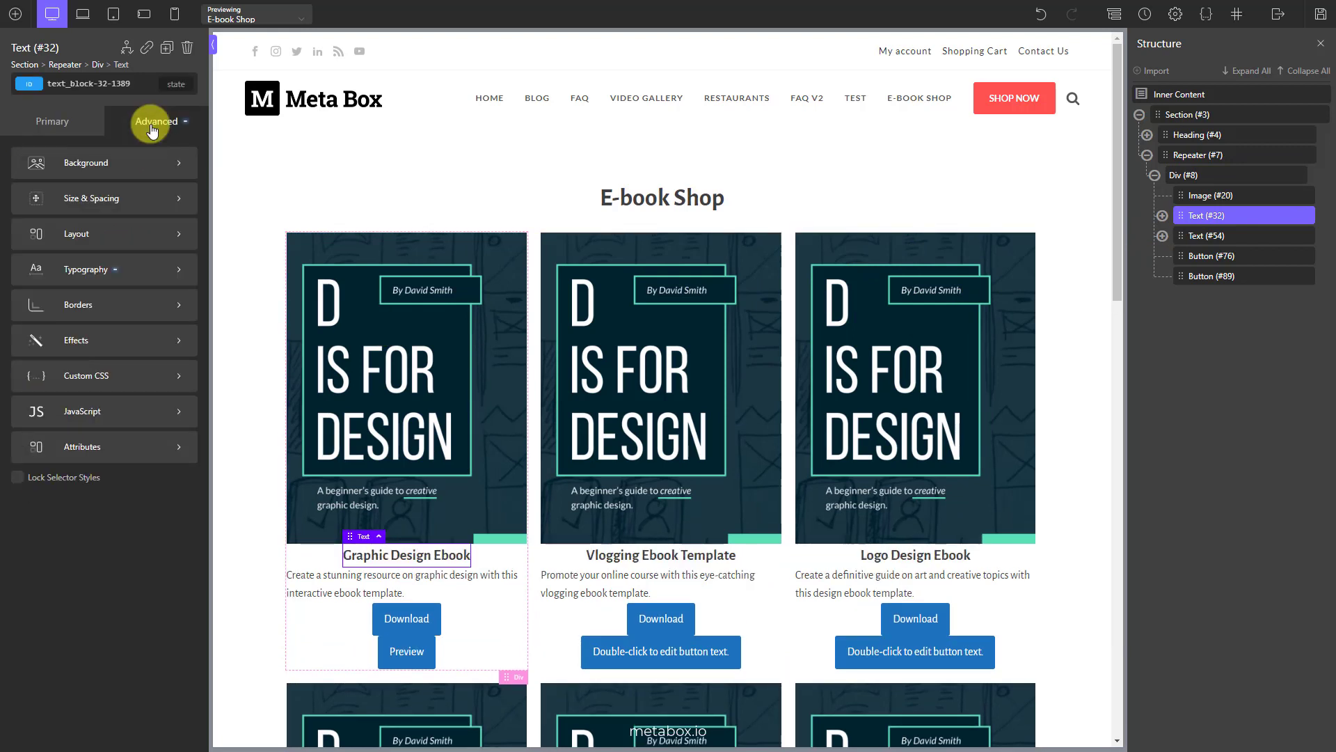
{"action": "left_click", "coordinate": [113, 198]}
{"action": "left_click", "coordinate": [65, 322]}
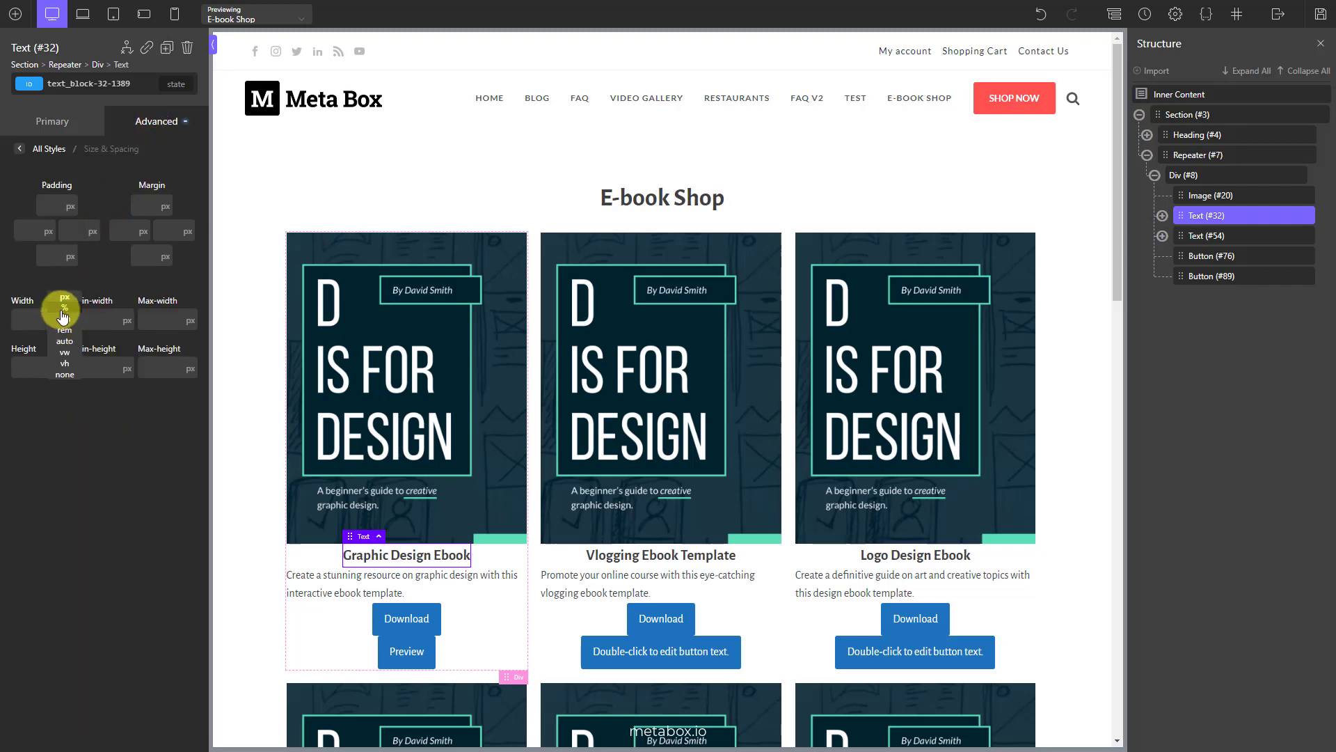
{"action": "left_click", "coordinate": [62, 336]}
{"action": "type", "text": "100"}
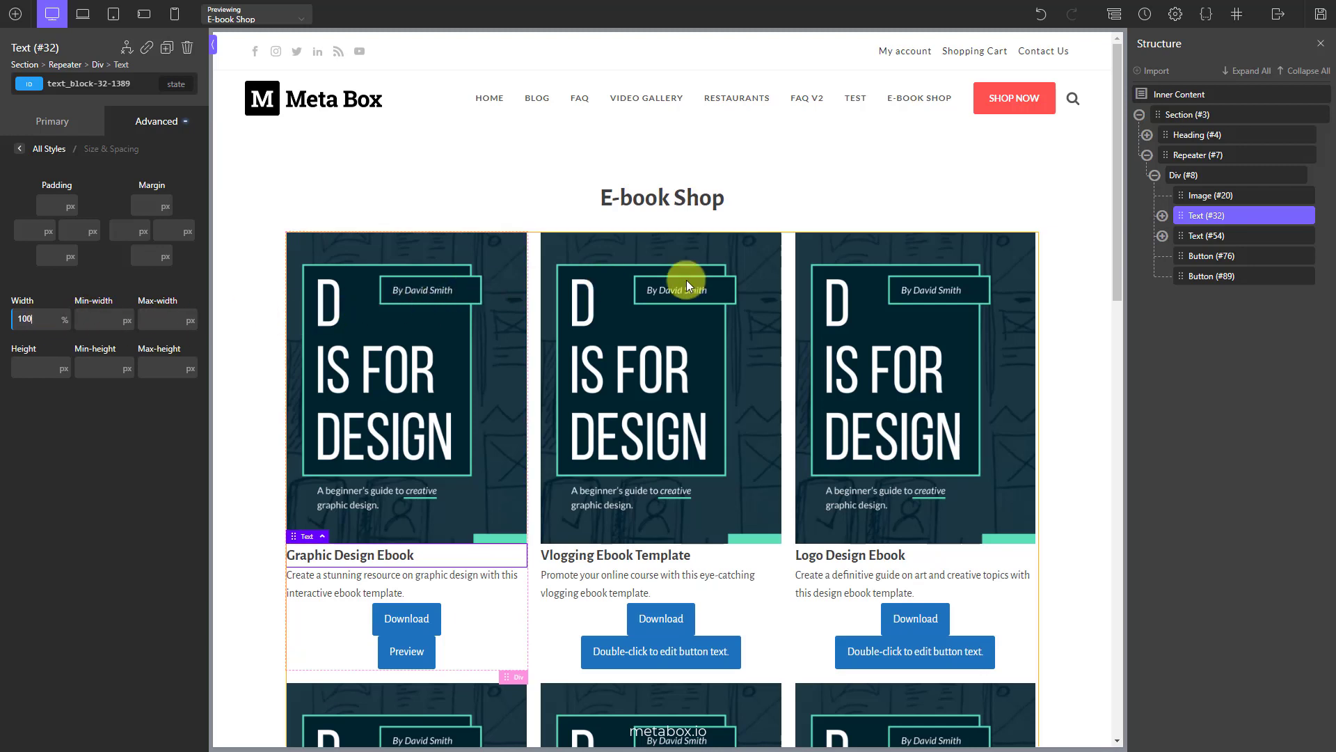
- Set the e-book description text's font size to 15 px and its bottom margin to 10 px
{"action": "left_click", "coordinate": [1209, 237]}
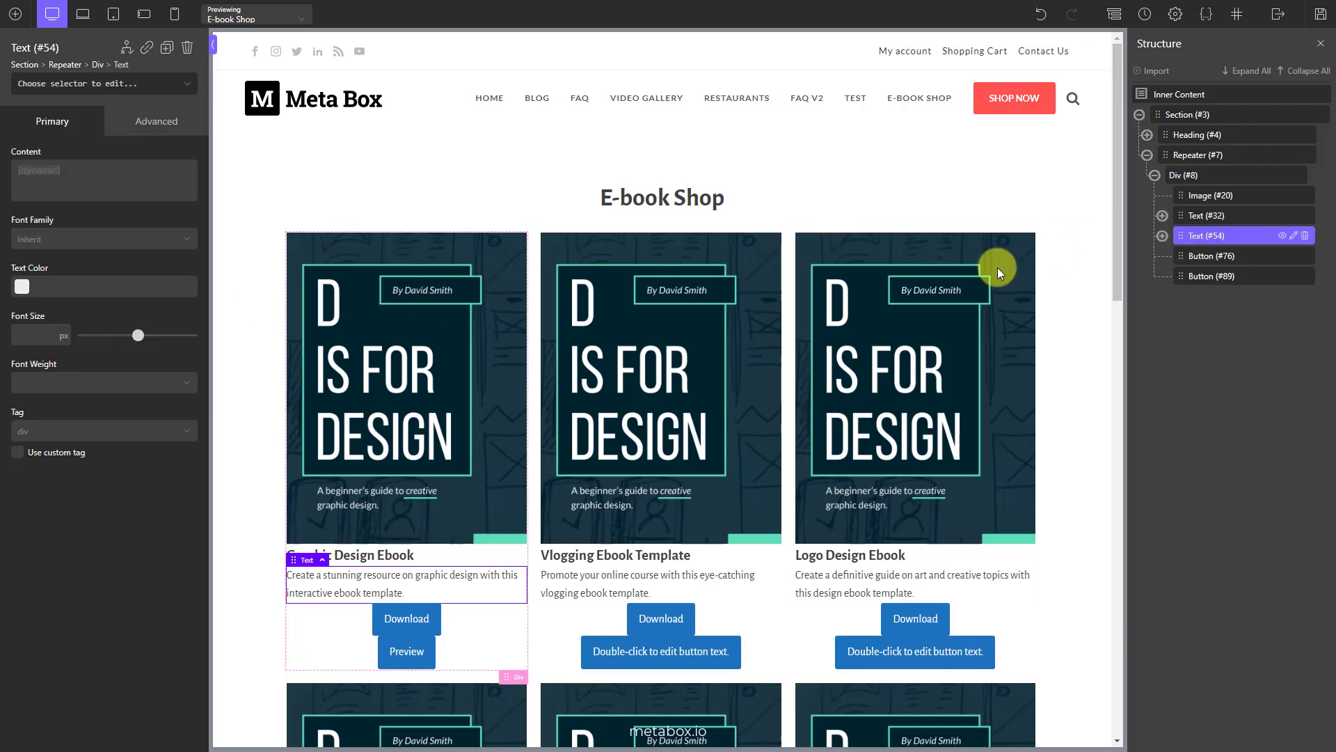
{"action": "type", "text": "5"}
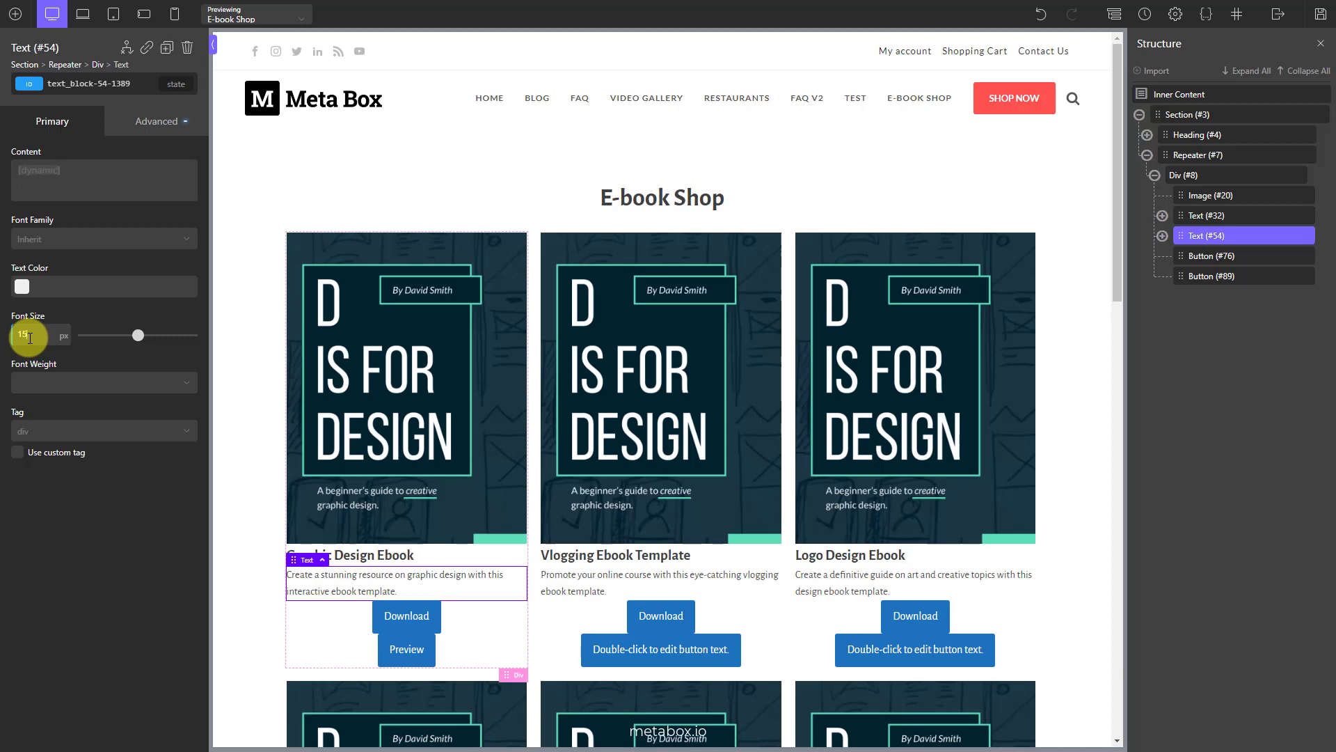
{"action": "left_click", "coordinate": [156, 122]}
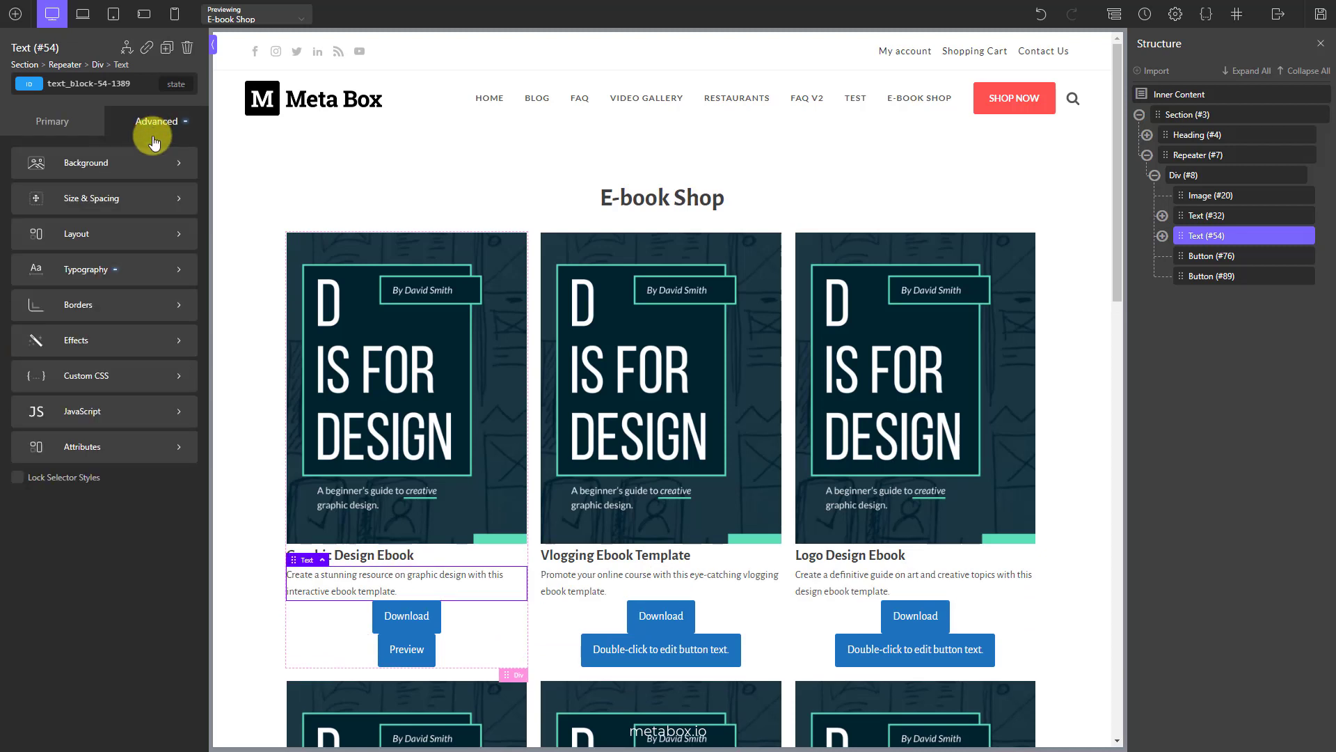
{"action": "left_click", "coordinate": [110, 197]}
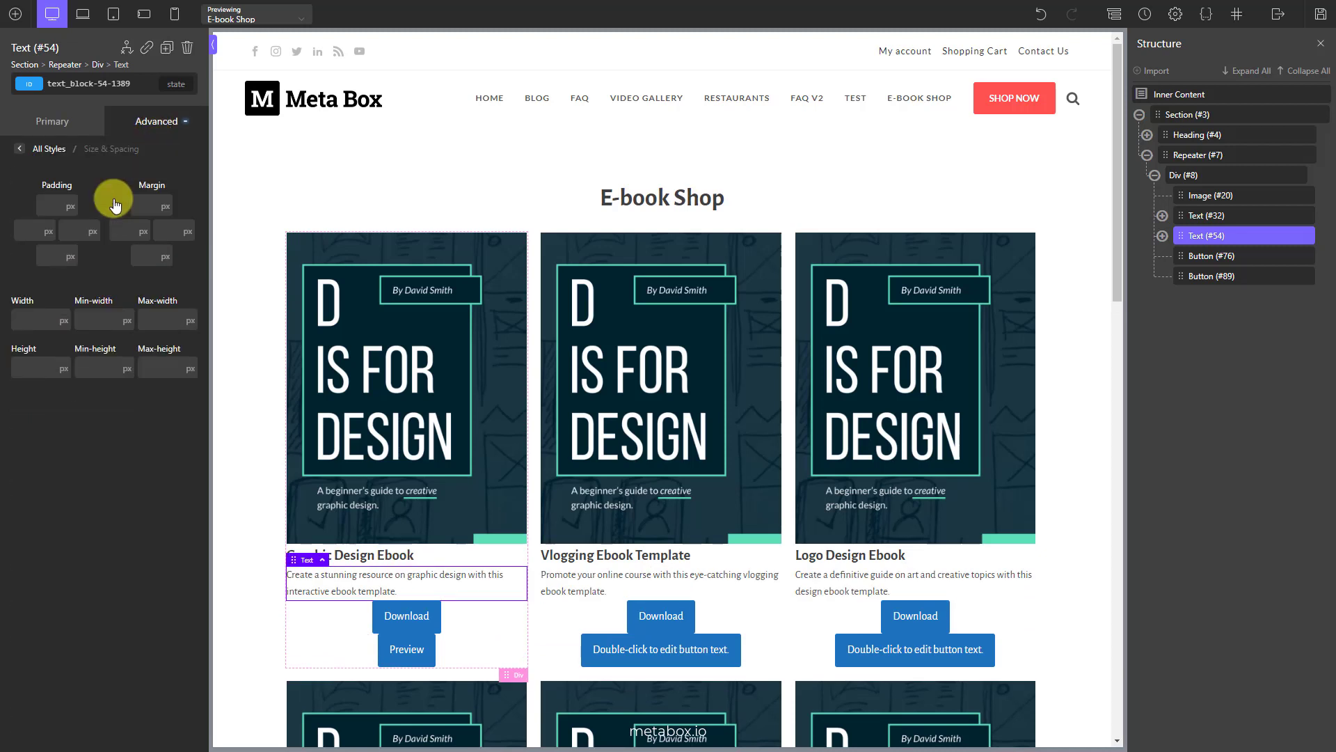
{"action": "left_click", "coordinate": [141, 255]}
{"action": "type", "text": "10"}
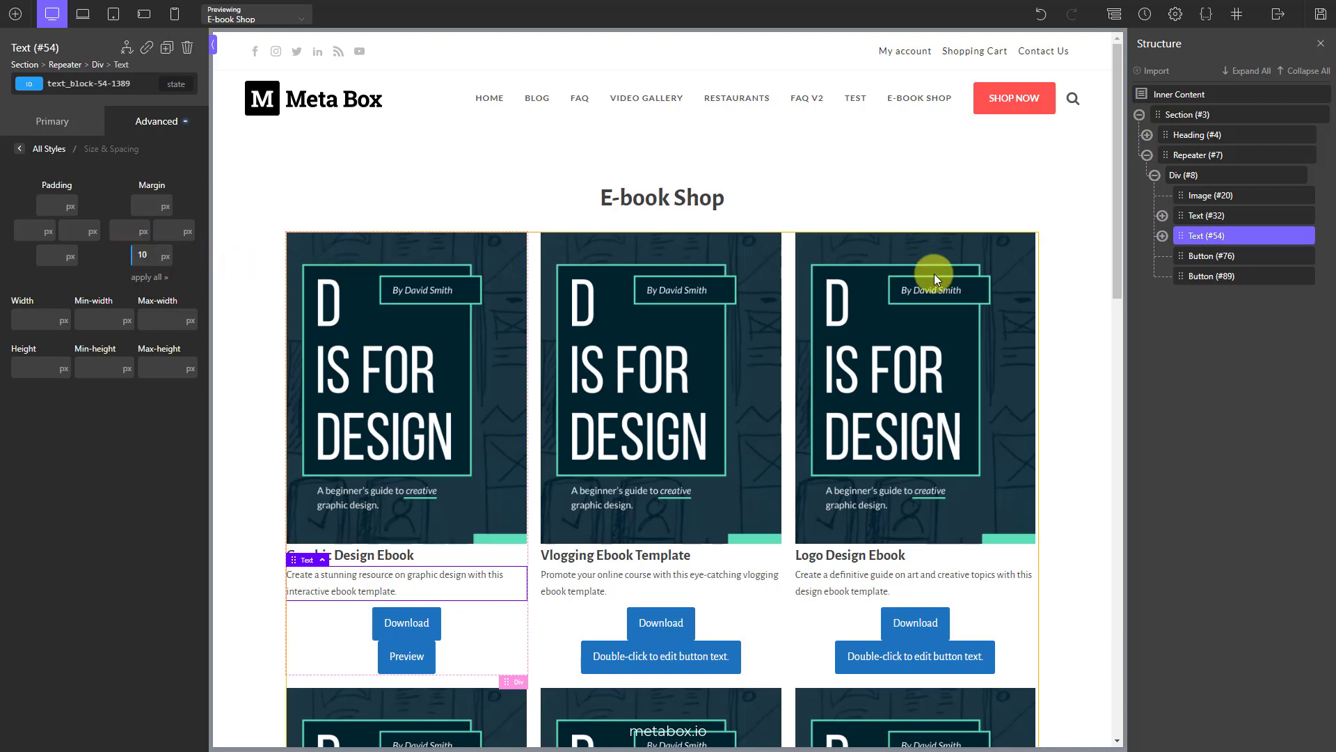
- Set the Download button's color to #ffa100 and its bottom margin to 10 px
{"action": "left_click", "coordinate": [1202, 258]}
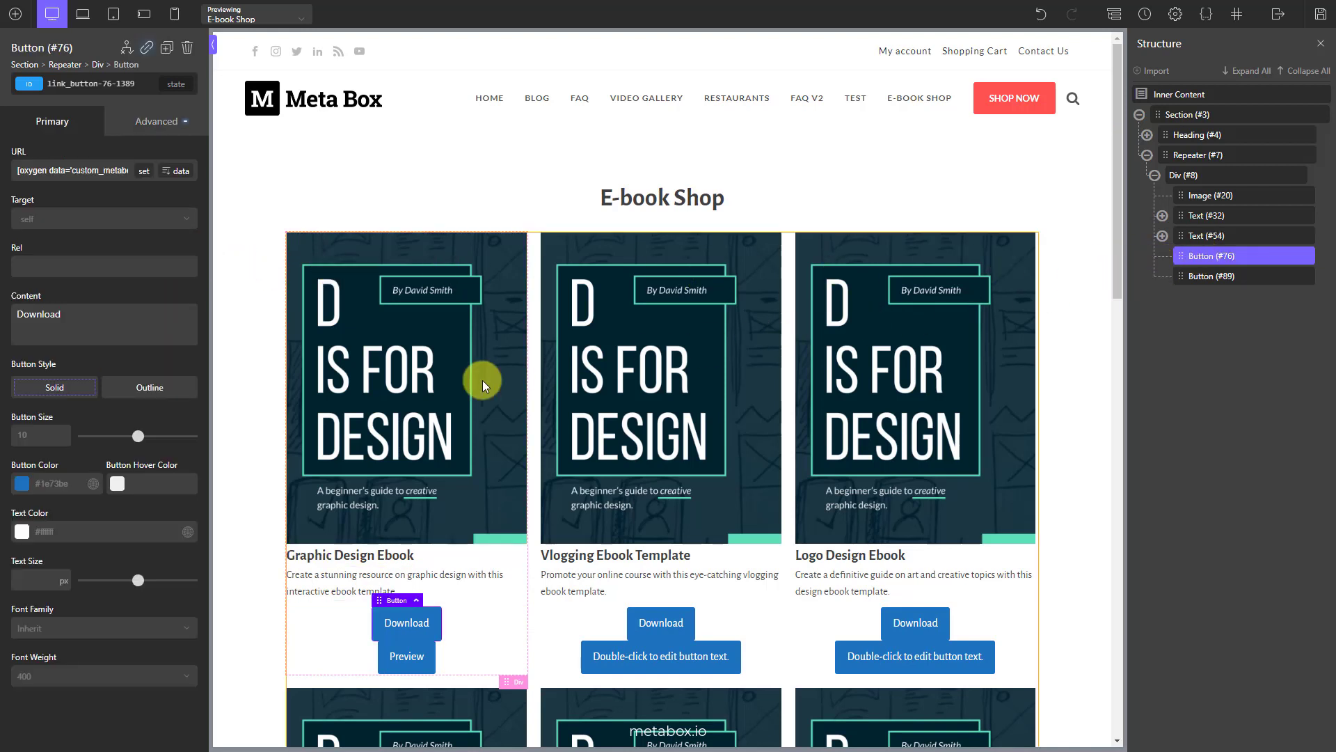
{"action": "type", "text": "#ffa100"}
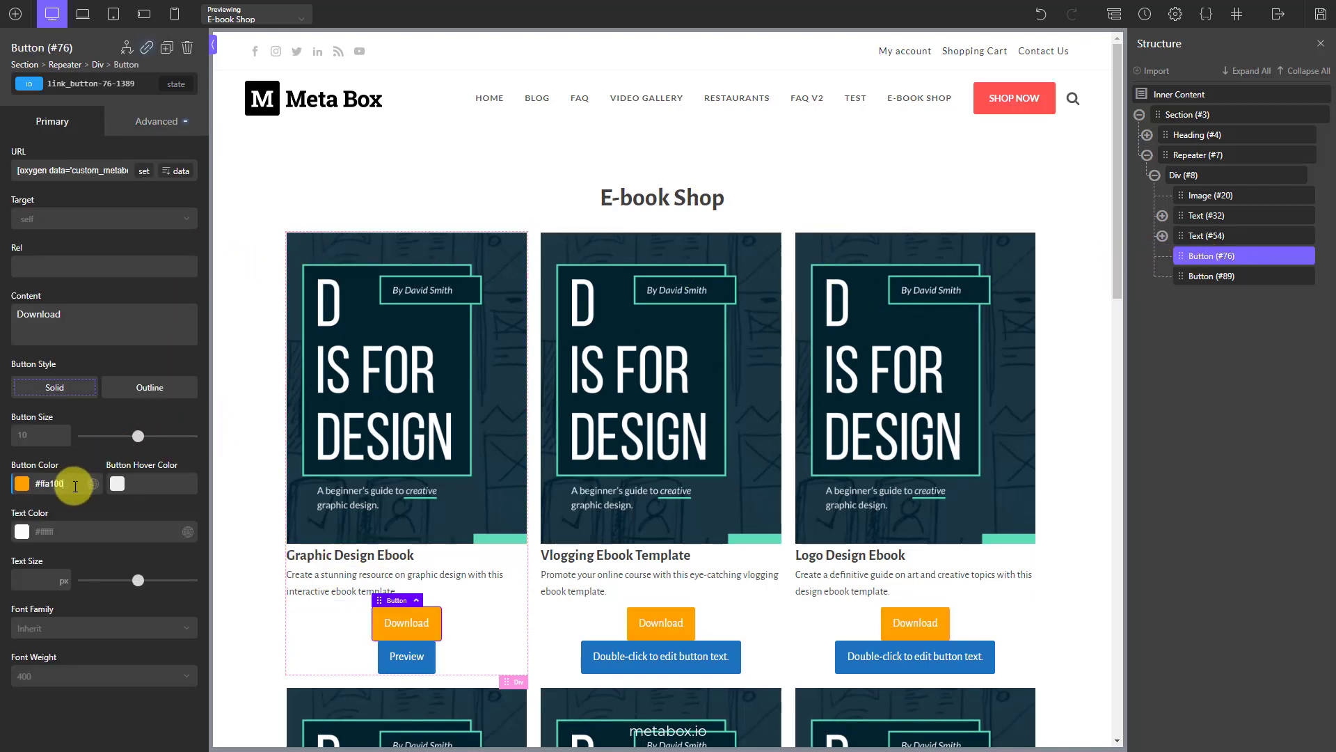
{"action": "left_click", "coordinate": [156, 132]}
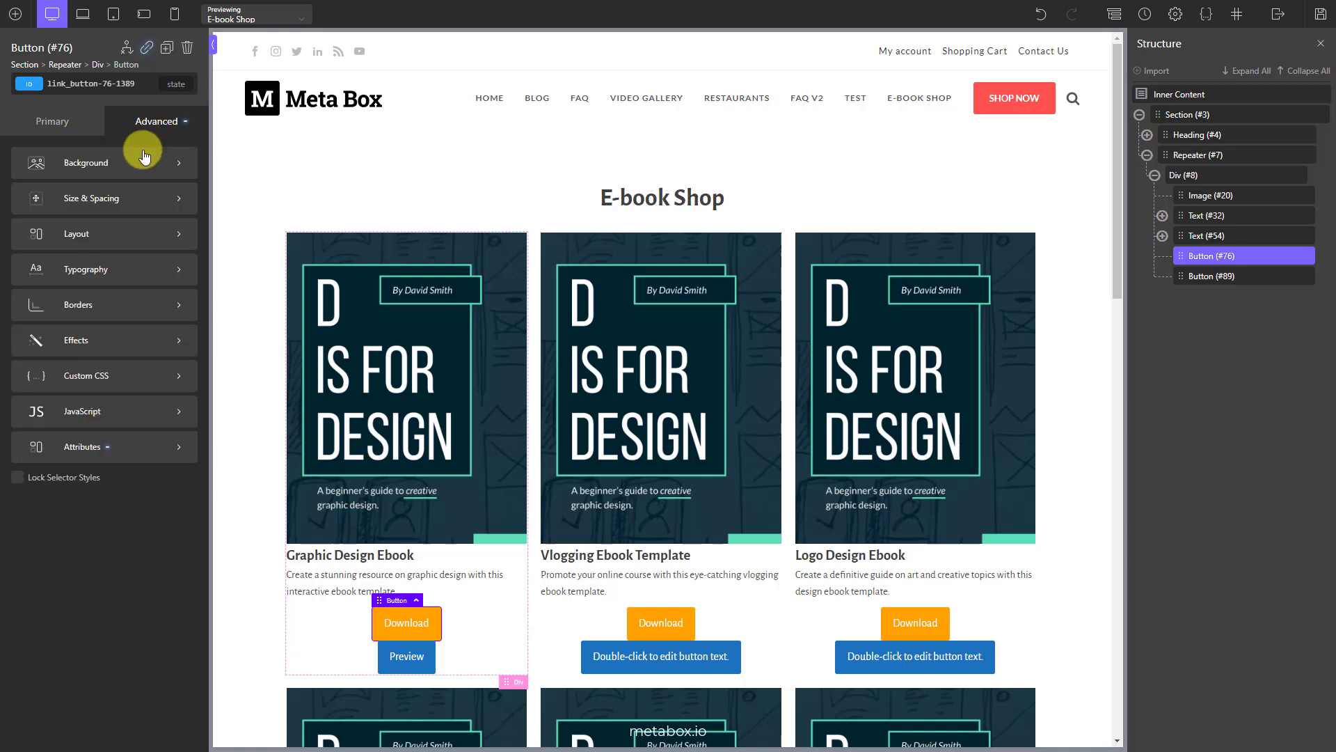
{"action": "left_click", "coordinate": [113, 197]}
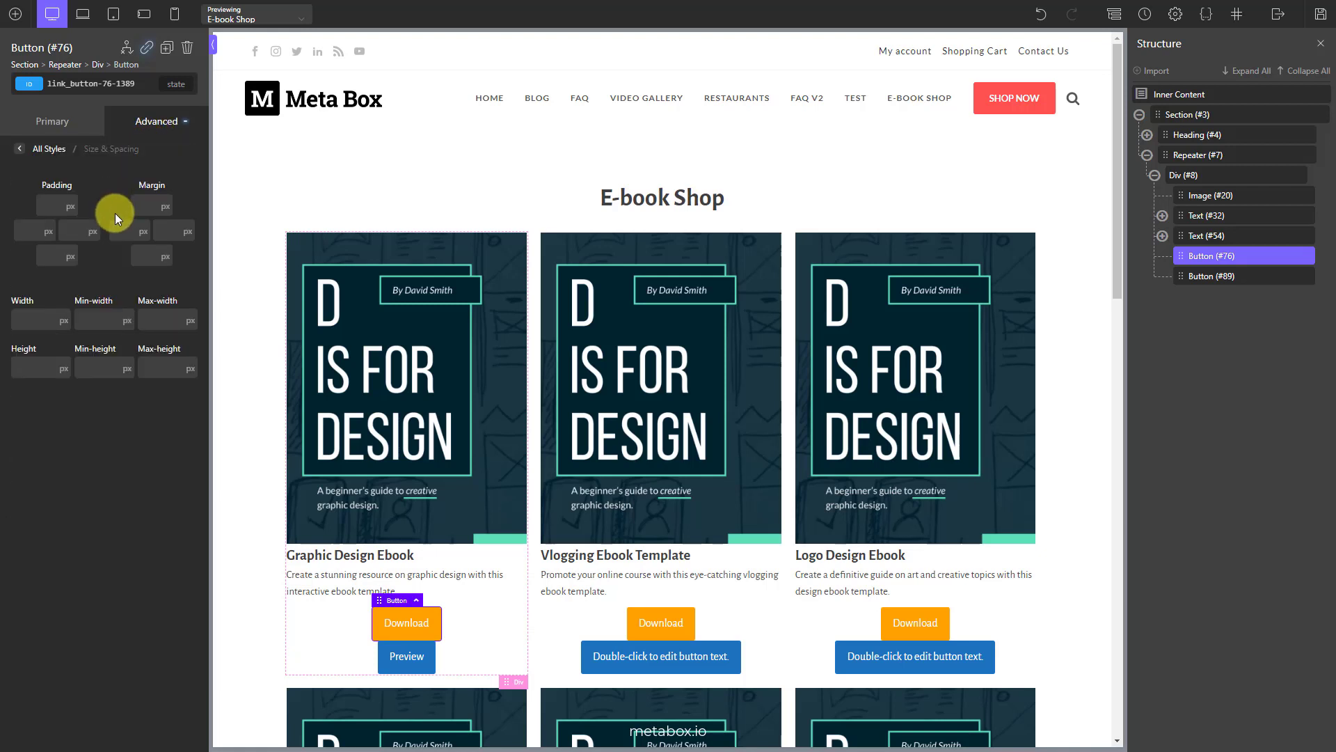
{"action": "left_click", "coordinate": [144, 258]}
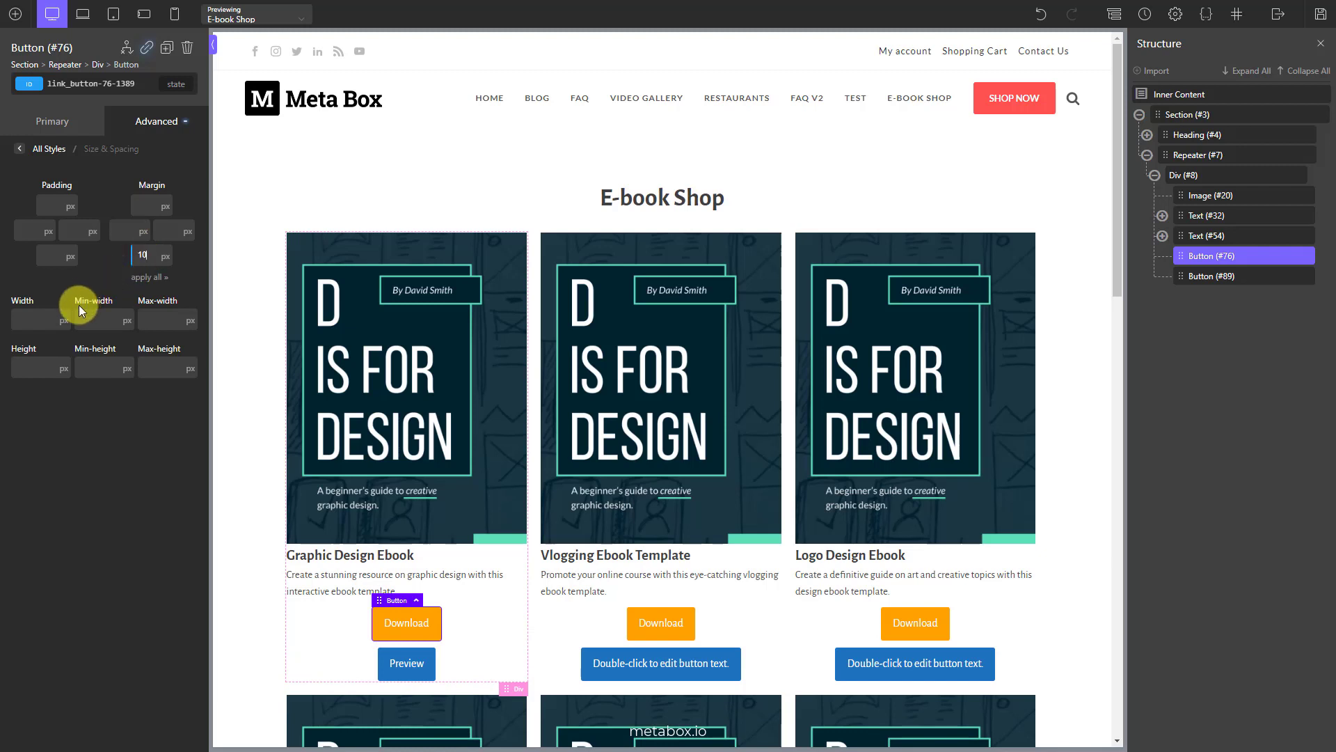
- Set the Download button's width to 100%
{"action": "left_click", "coordinate": [36, 319]}
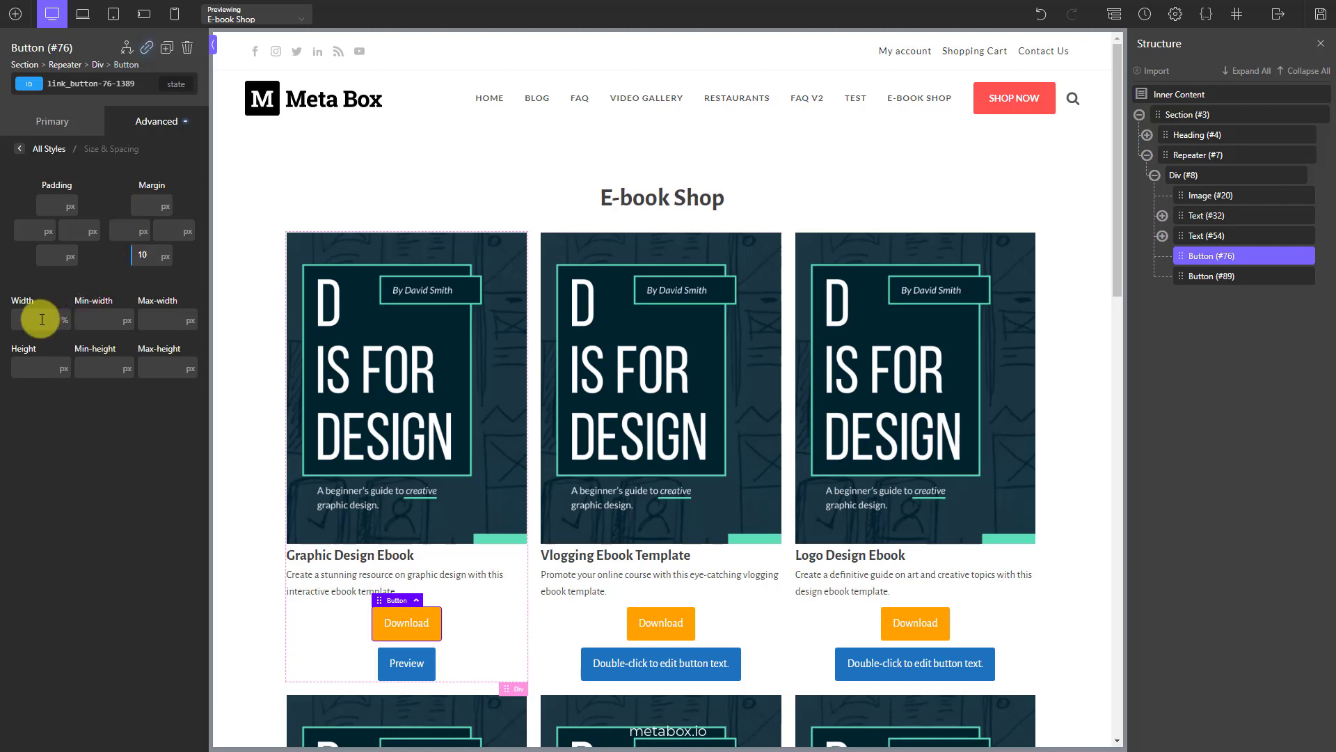
{"action": "type", "text": "1%"}
{"action": "type", "text": "00"}
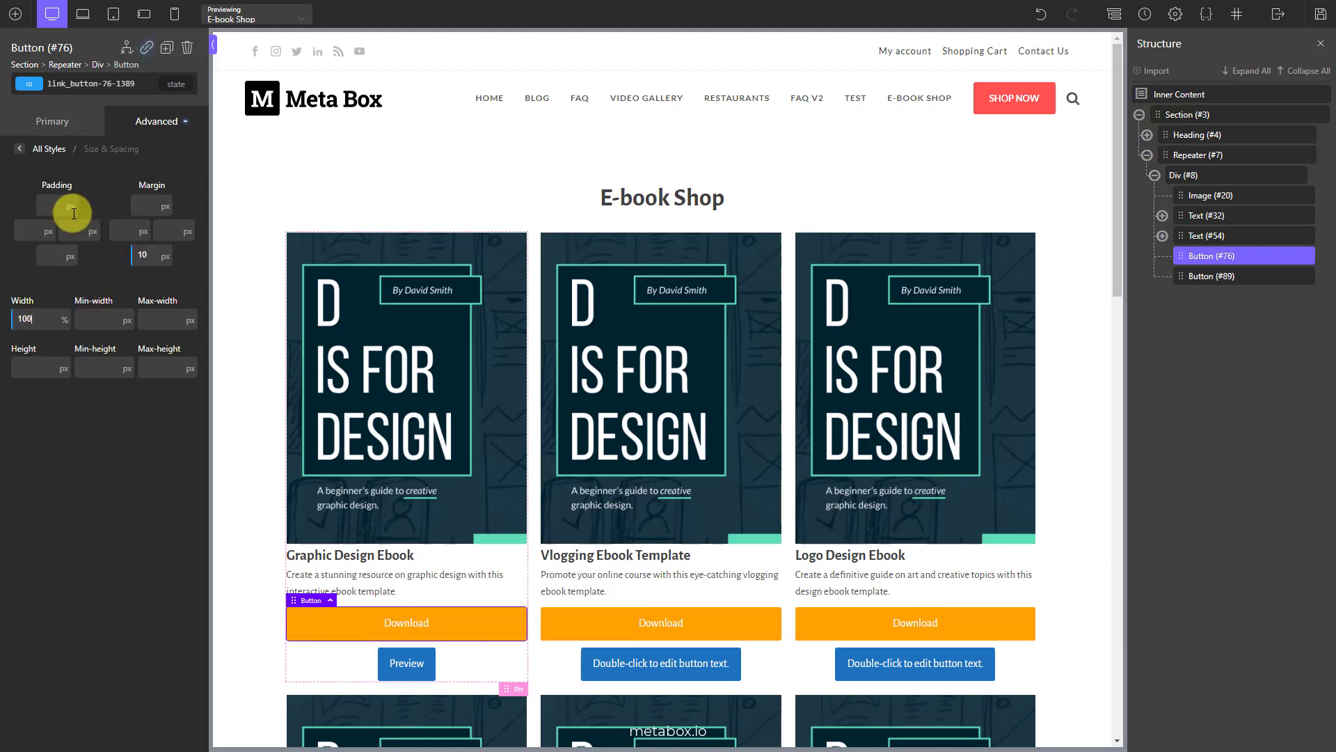
- For the Download button's hover state, set the button color to rgba(255,161,0,0.8) and the text color to #fff
{"action": "left_click", "coordinate": [176, 84]}
{"action": "left_click", "coordinate": [142, 130]}
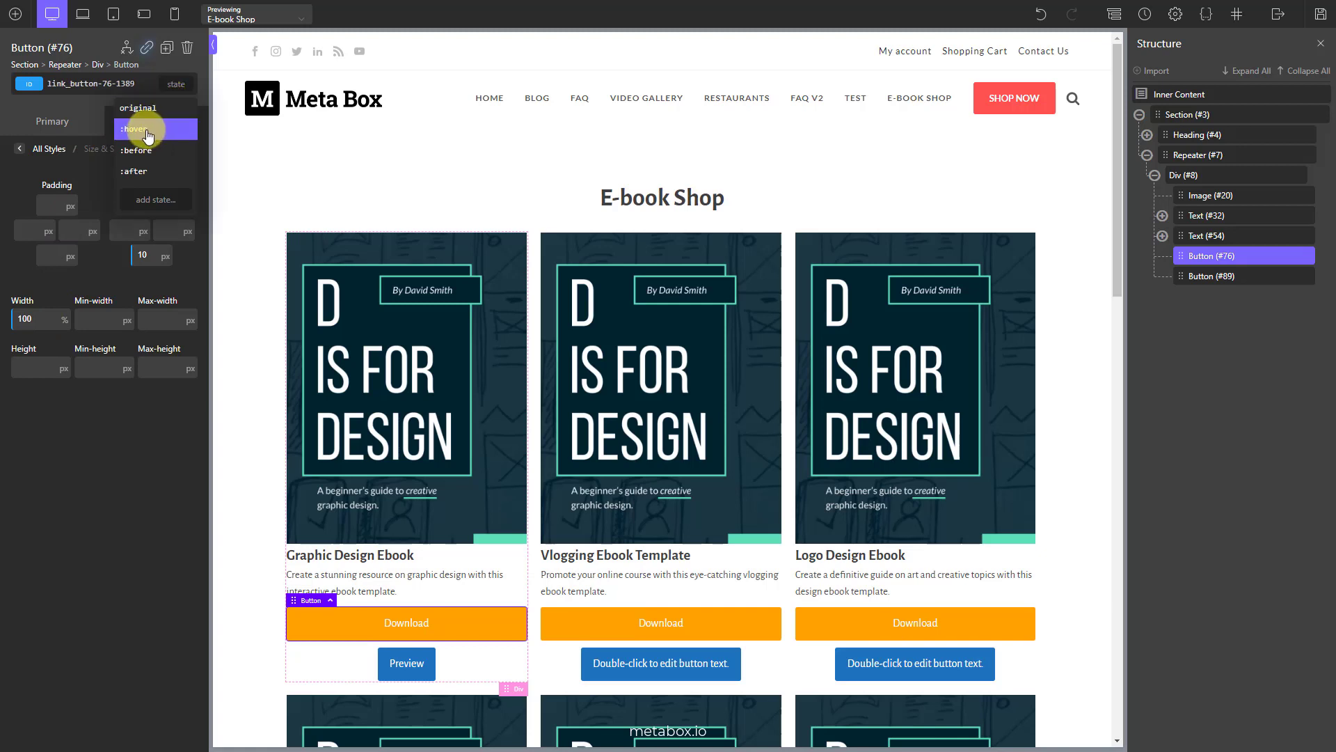
{"action": "left_click", "coordinate": [18, 150]}
{"action": "left_click", "coordinate": [48, 122]}
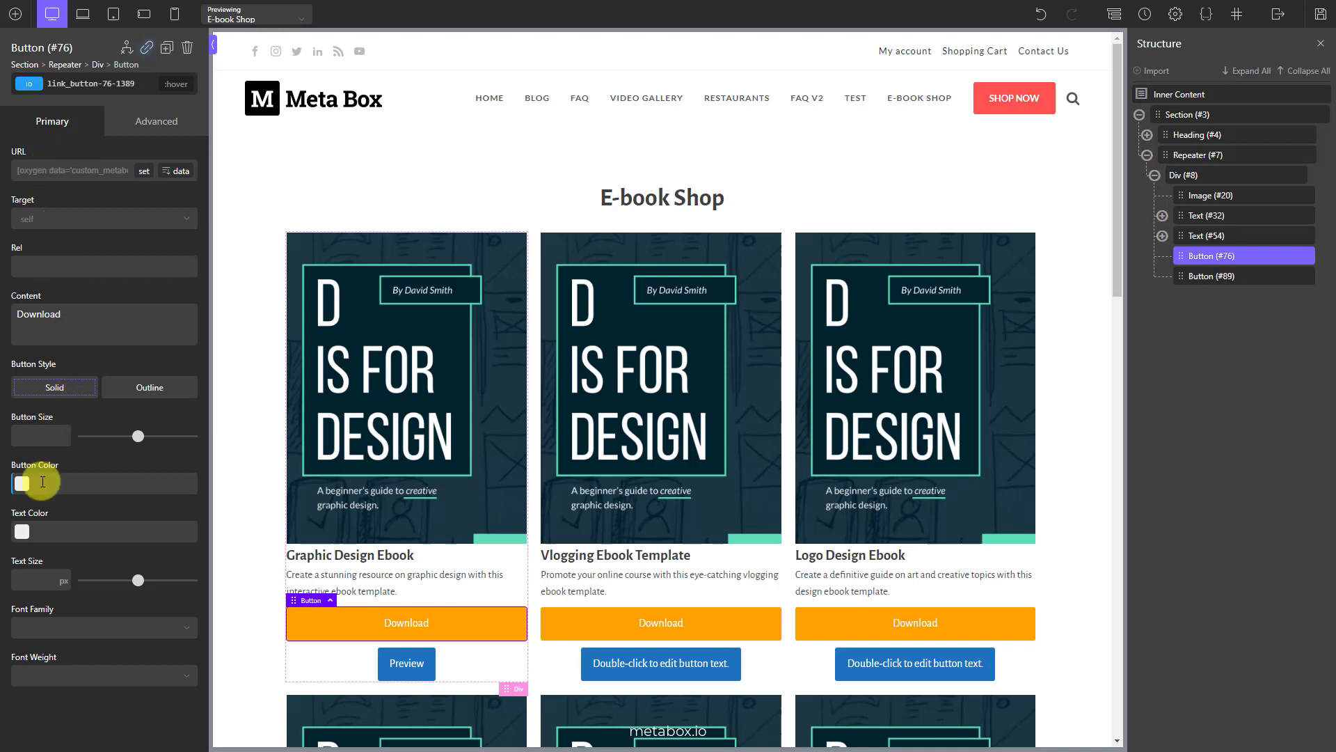
{"action": "left_click", "coordinate": [53, 484]}
{"action": "type", "text": "rgba(255,161,0,0.8)"}
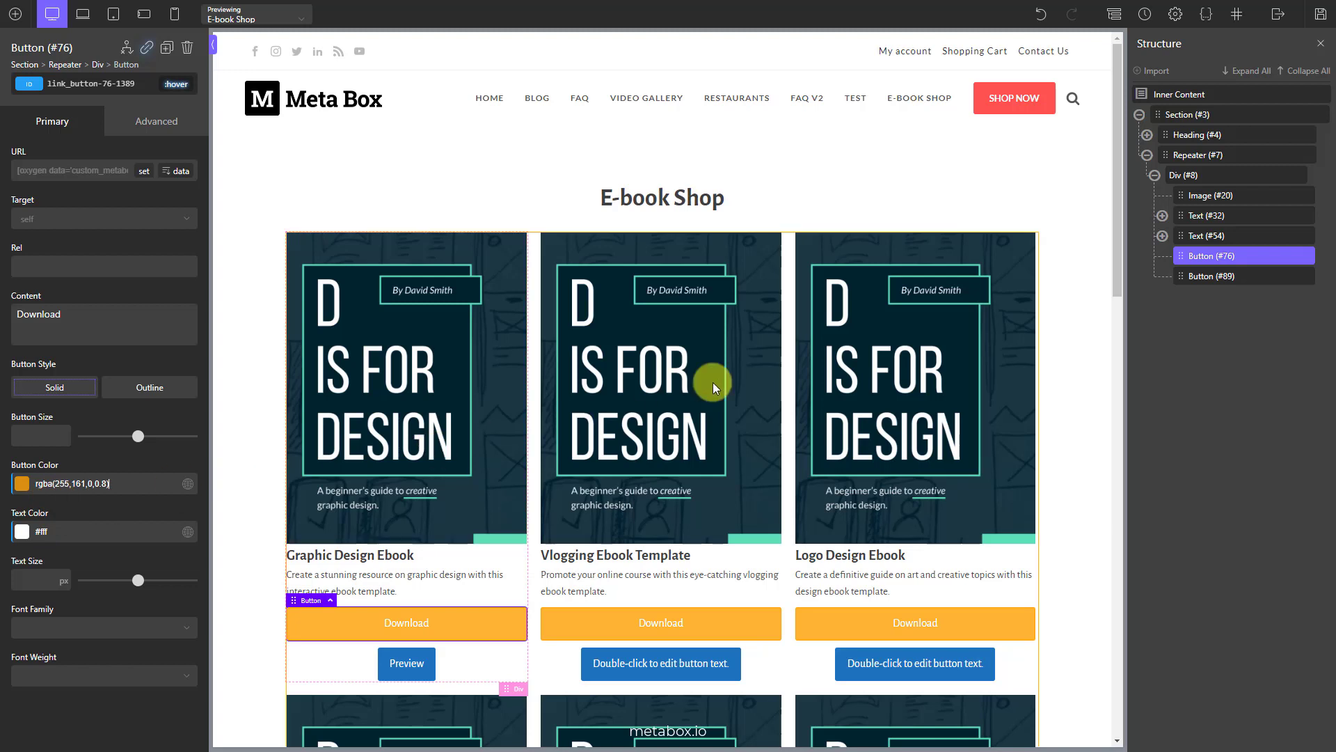
- Set the Preview button's color to #fa4362
{"action": "left_click", "coordinate": [1196, 277]}
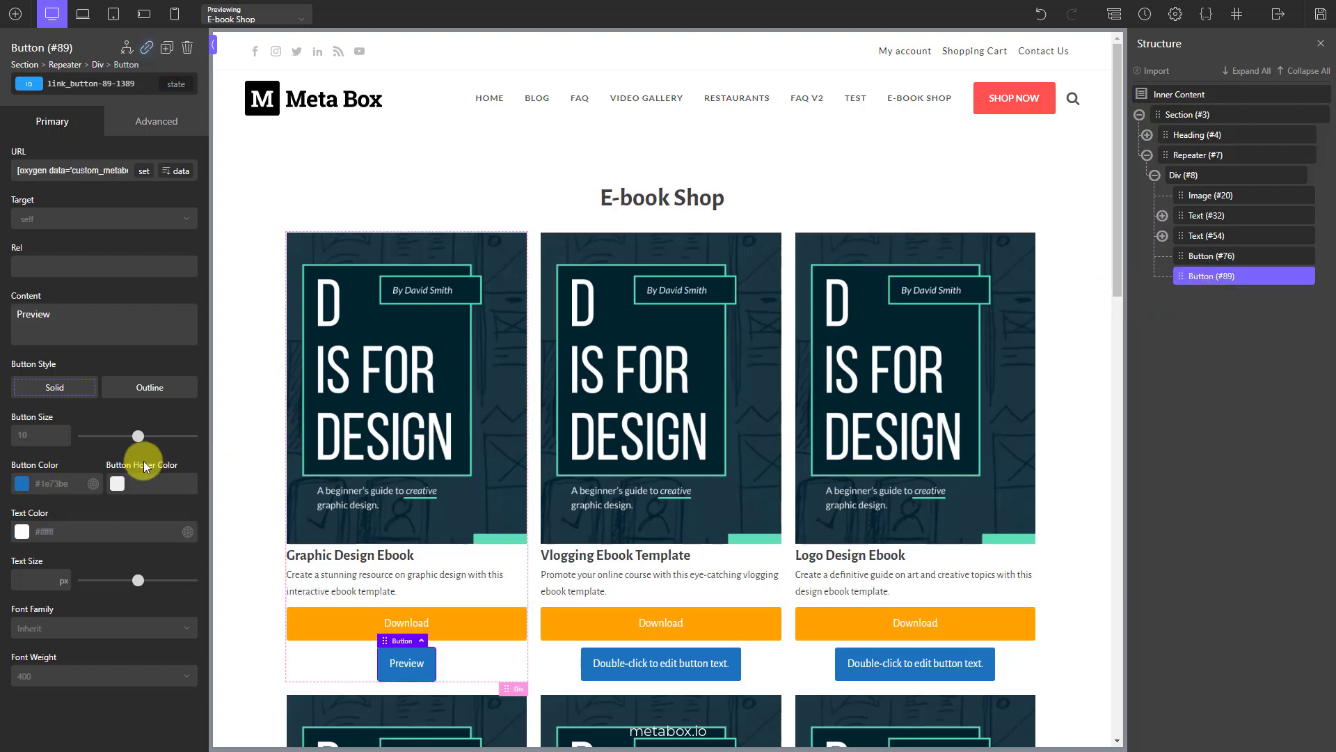
{"action": "double_click", "coordinate": [72, 483]}
{"action": "type", "text": "#fa4362"}
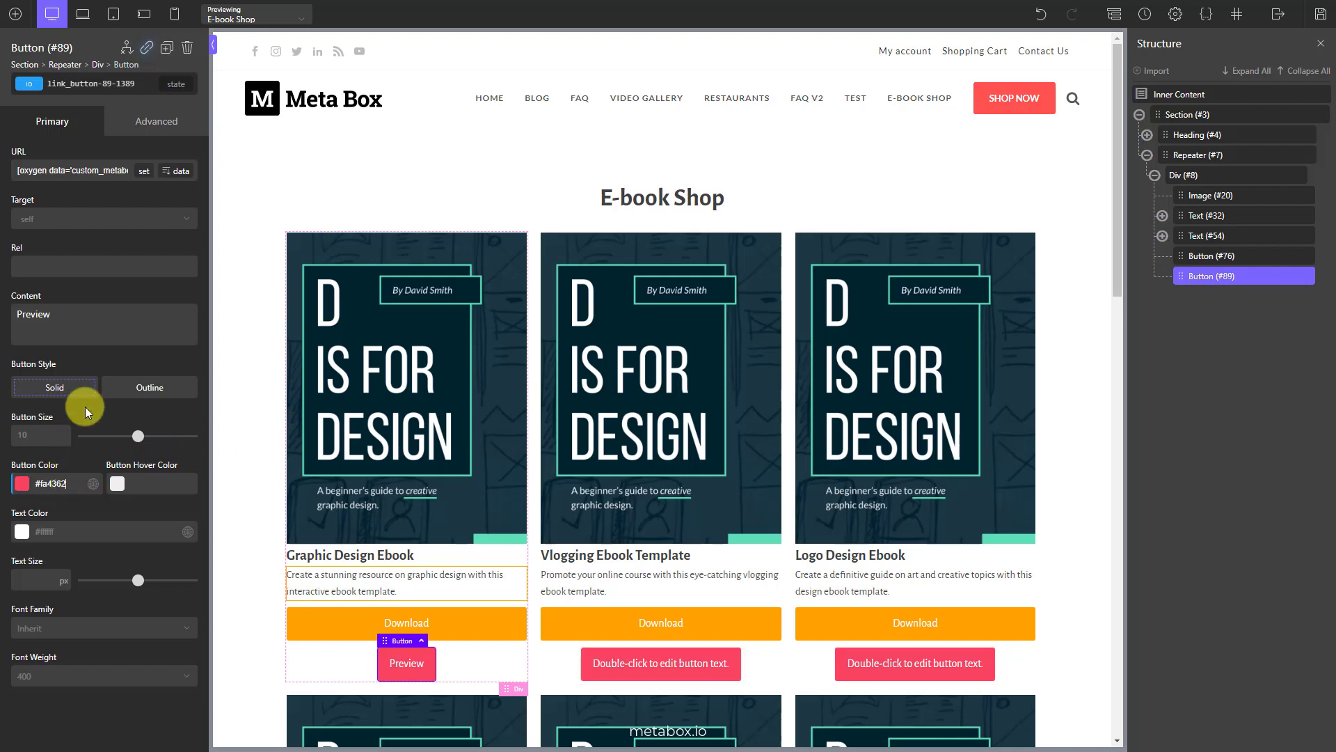
- Set the Preview button's width to 100%
{"action": "left_click", "coordinate": [146, 131]}
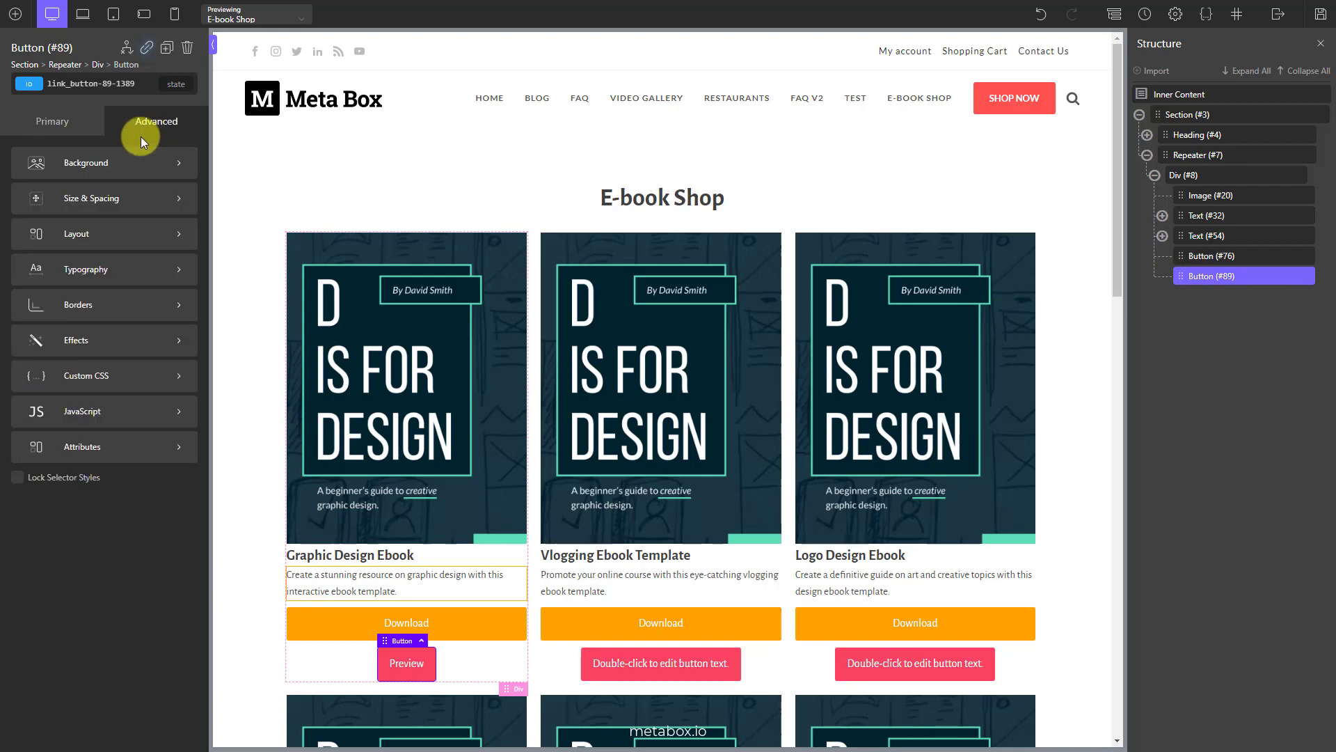
{"action": "left_click", "coordinate": [96, 198]}
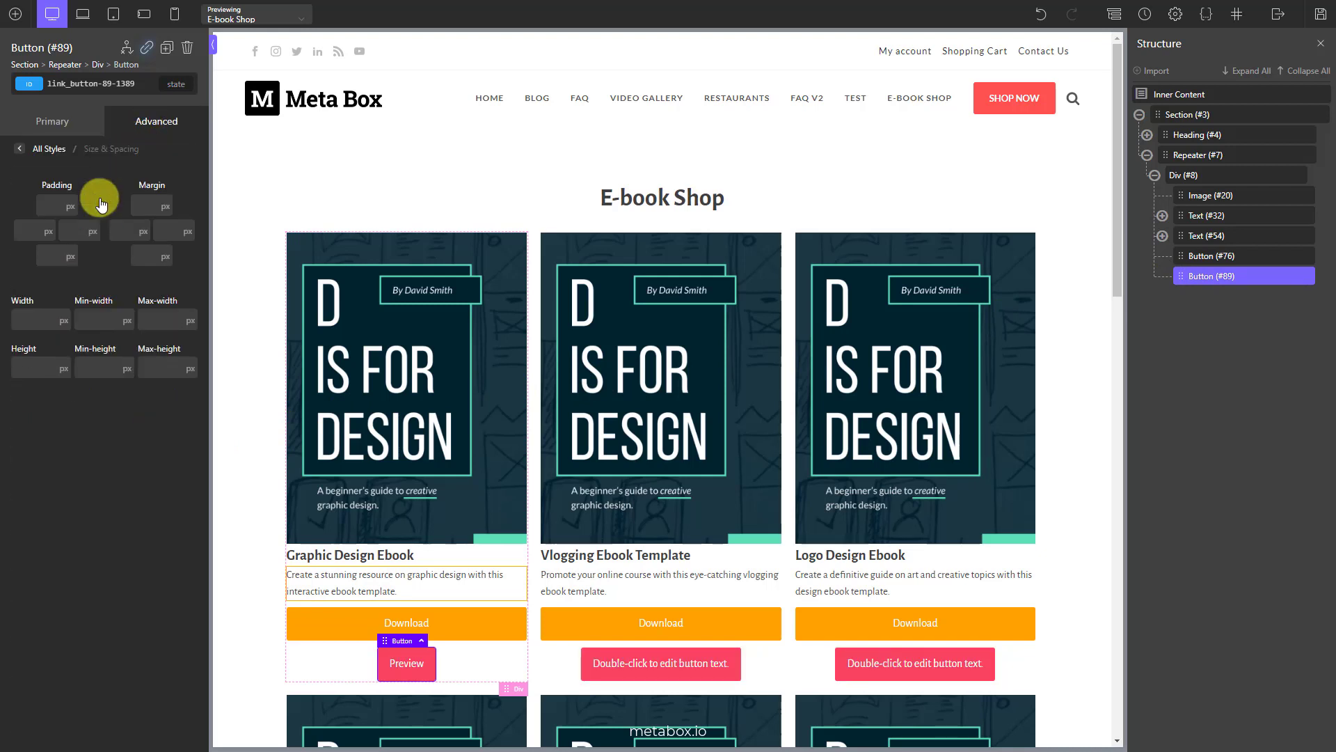
{"action": "left_click", "coordinate": [63, 307]}
{"action": "left_click", "coordinate": [38, 320]}
{"action": "type", "text": "100"}
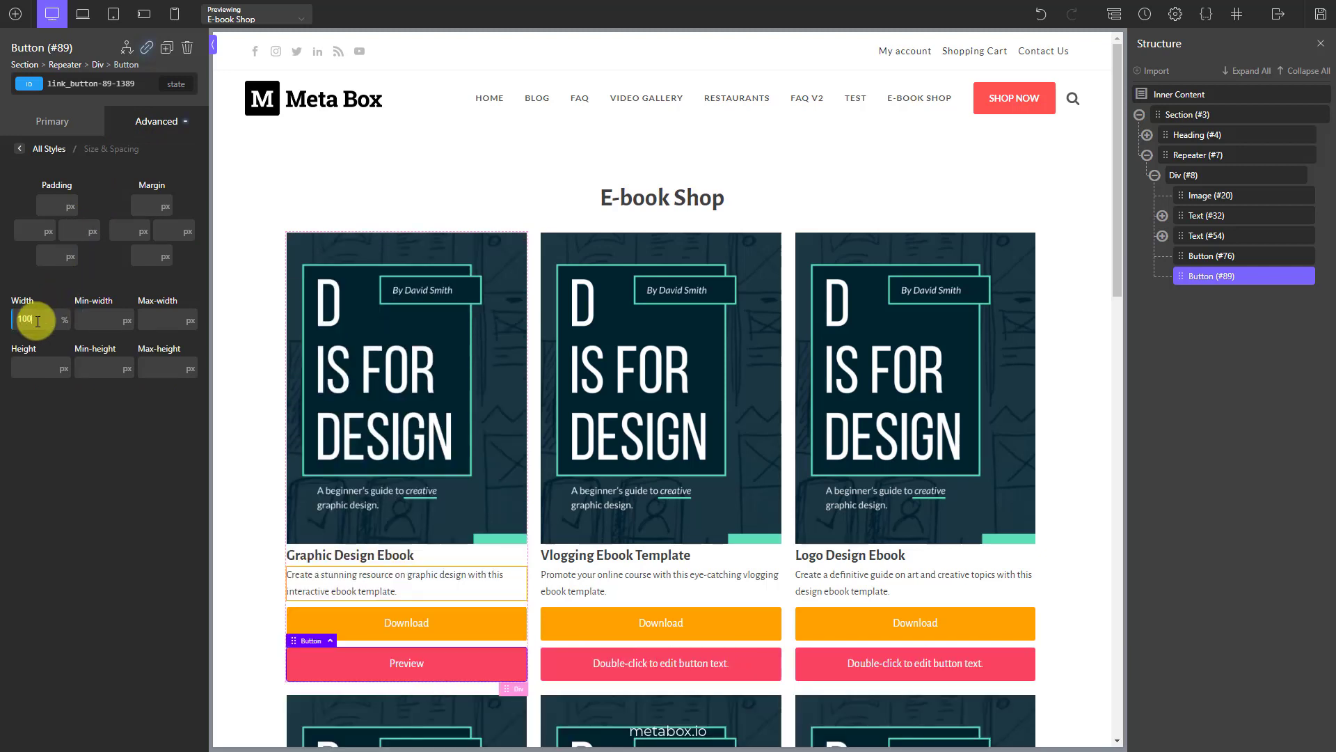
- For the Preview button's hover state, set the button color to rgba(250,67,97,0.8) and the text color to #fff
{"action": "left_click", "coordinate": [174, 83]}
{"action": "left_click", "coordinate": [150, 129]}
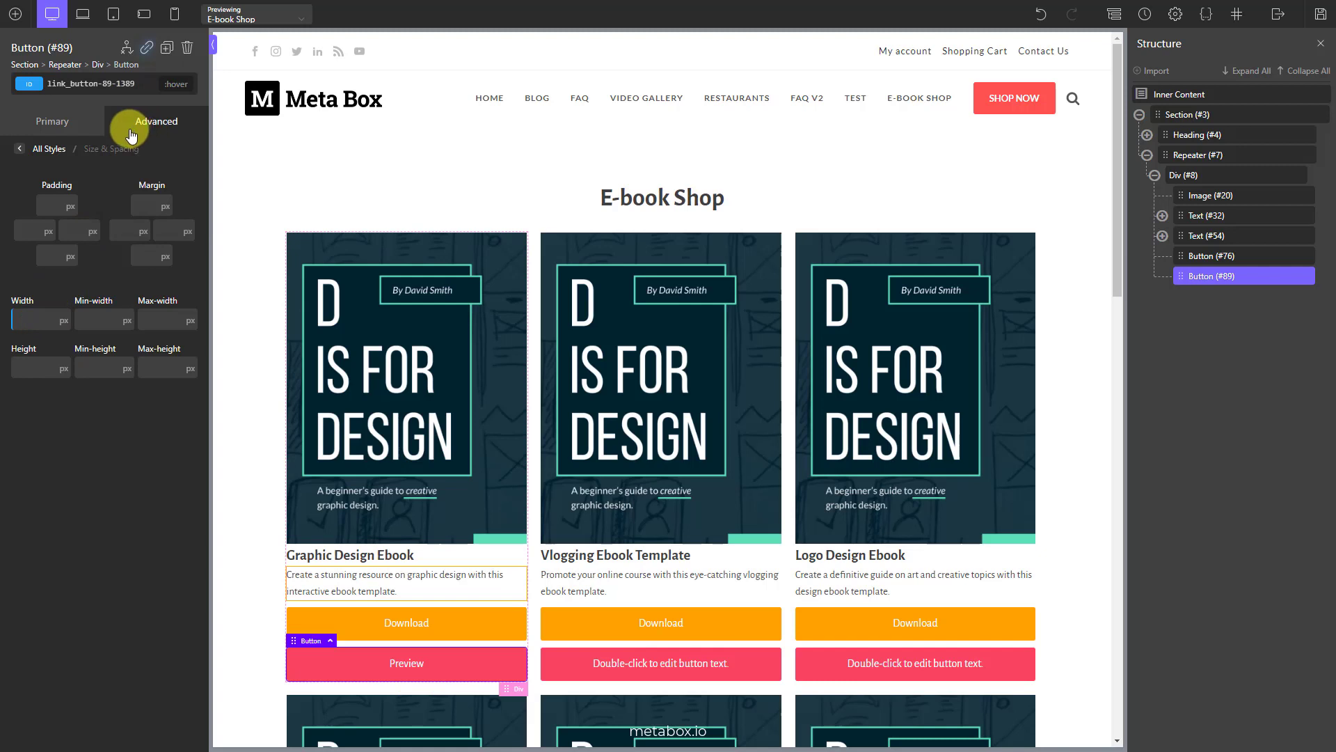
{"action": "left_click", "coordinate": [52, 122]}
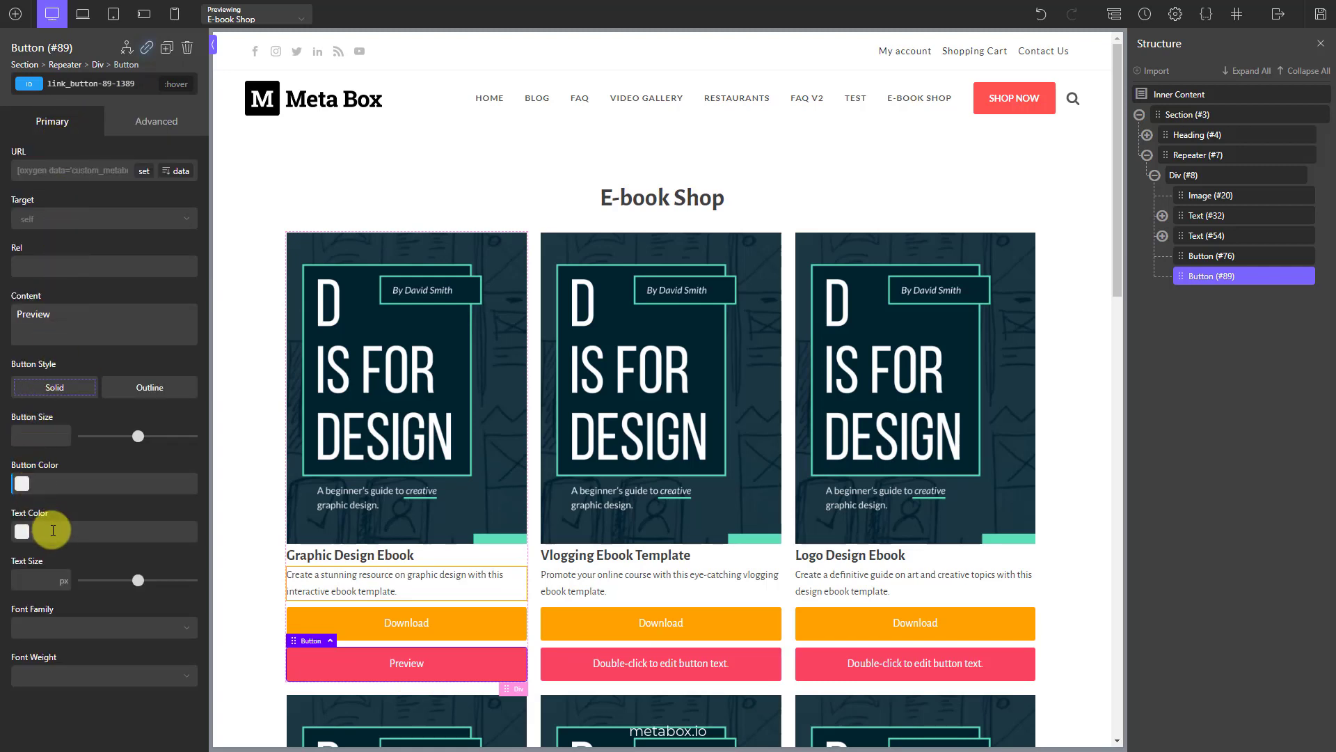
{"action": "left_click", "coordinate": [46, 483]}
{"action": "type", "text": "rgba(250,67,97,0.8)"}
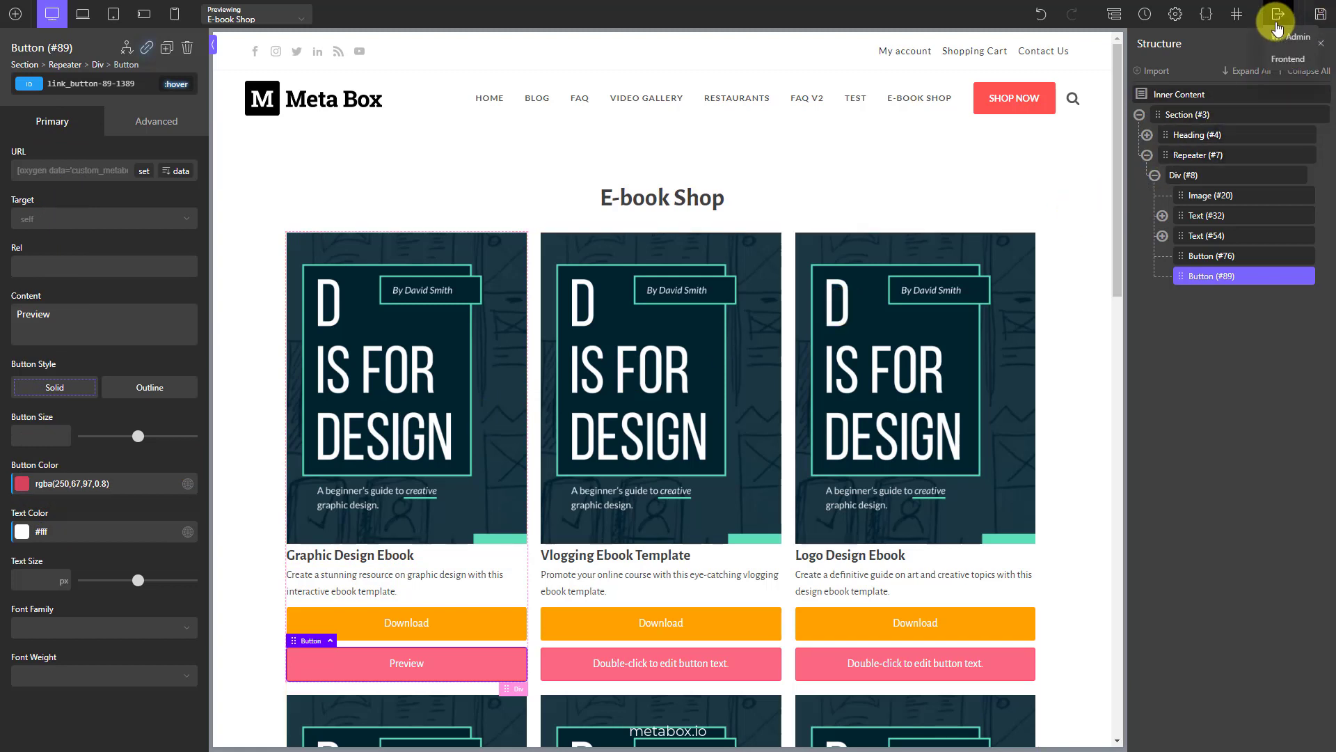
- Open the E-book Shop page on the site's frontend and look over the e-book grid with its Download and Preview buttons
{"action": "left_click", "coordinate": [1286, 59]}
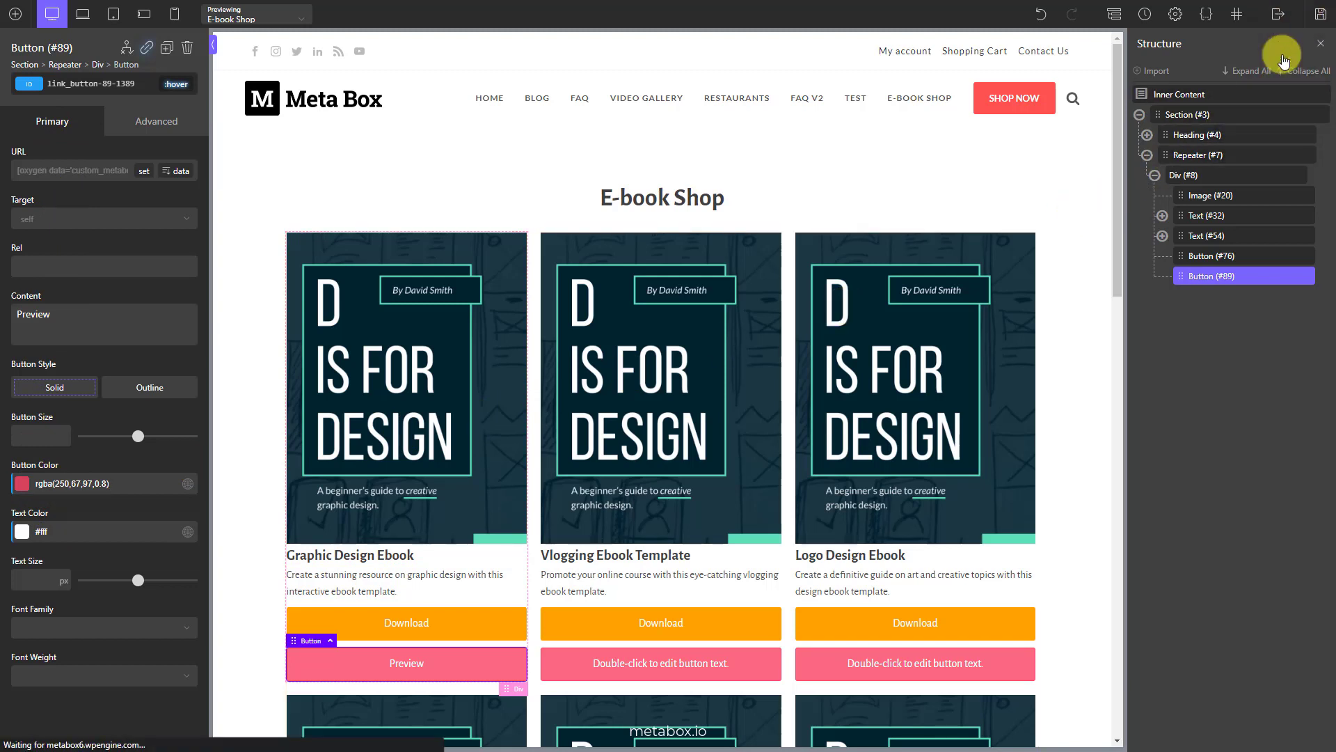
{"action": "scroll", "coordinate": [1179, 273], "scroll_direction": "down", "scroll_amount": 5}
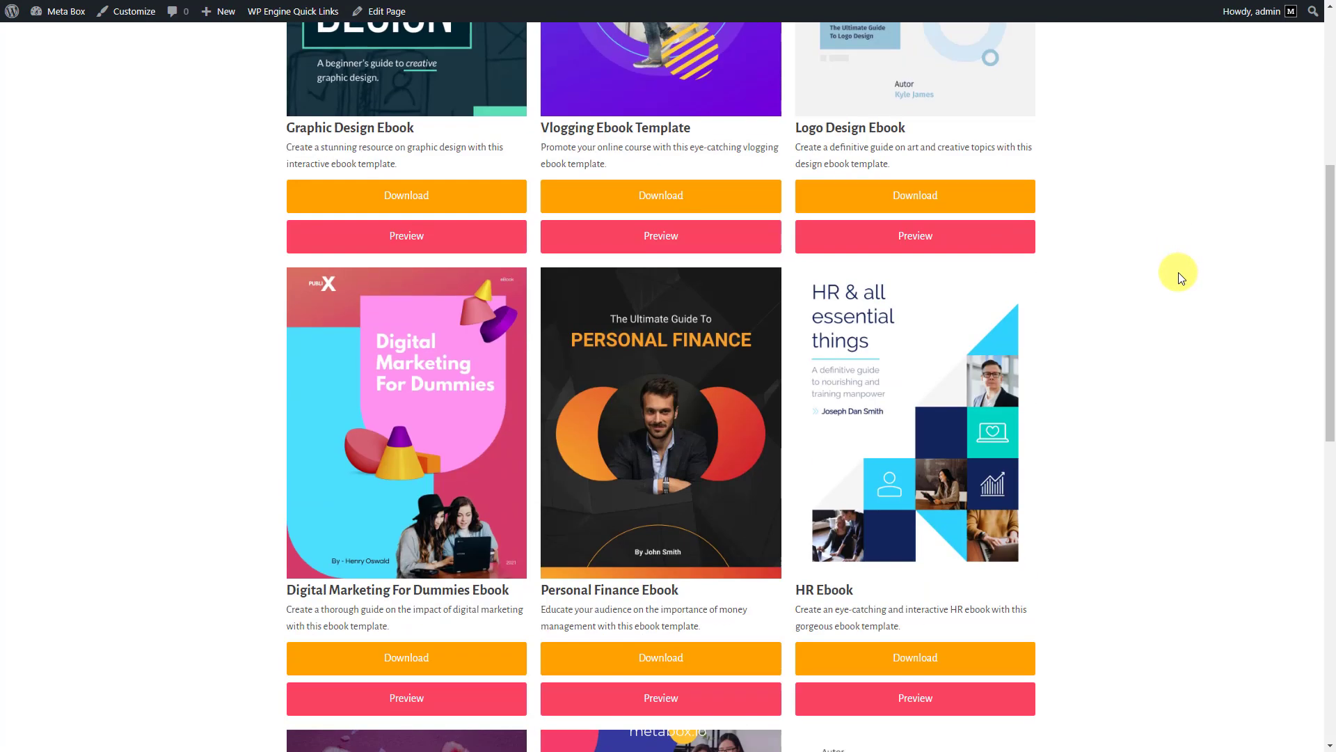
{"action": "scroll", "coordinate": [1179, 273], "scroll_direction": "up", "scroll_amount": 4}
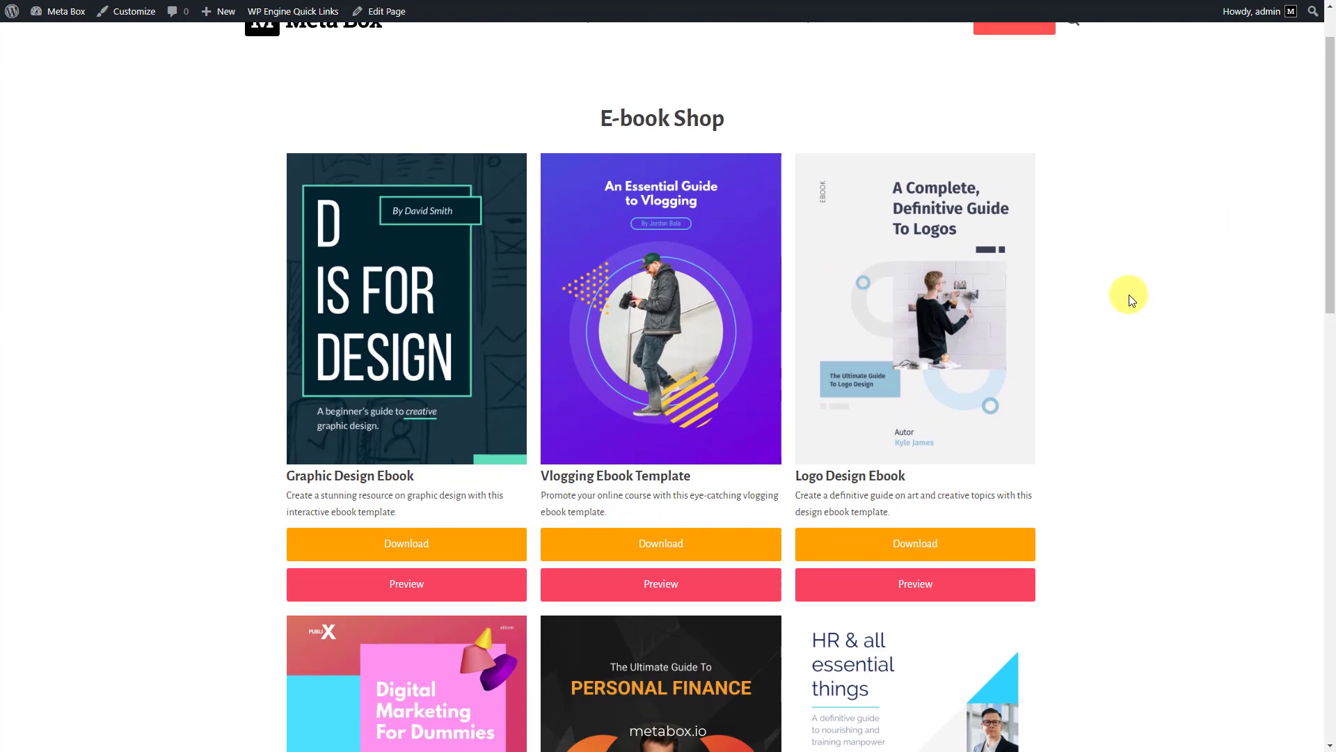
- Test the Graphic Design Ebook's download without saving the file, and open its PDF preview to look through the document
{"action": "left_click", "coordinate": [448, 543]}
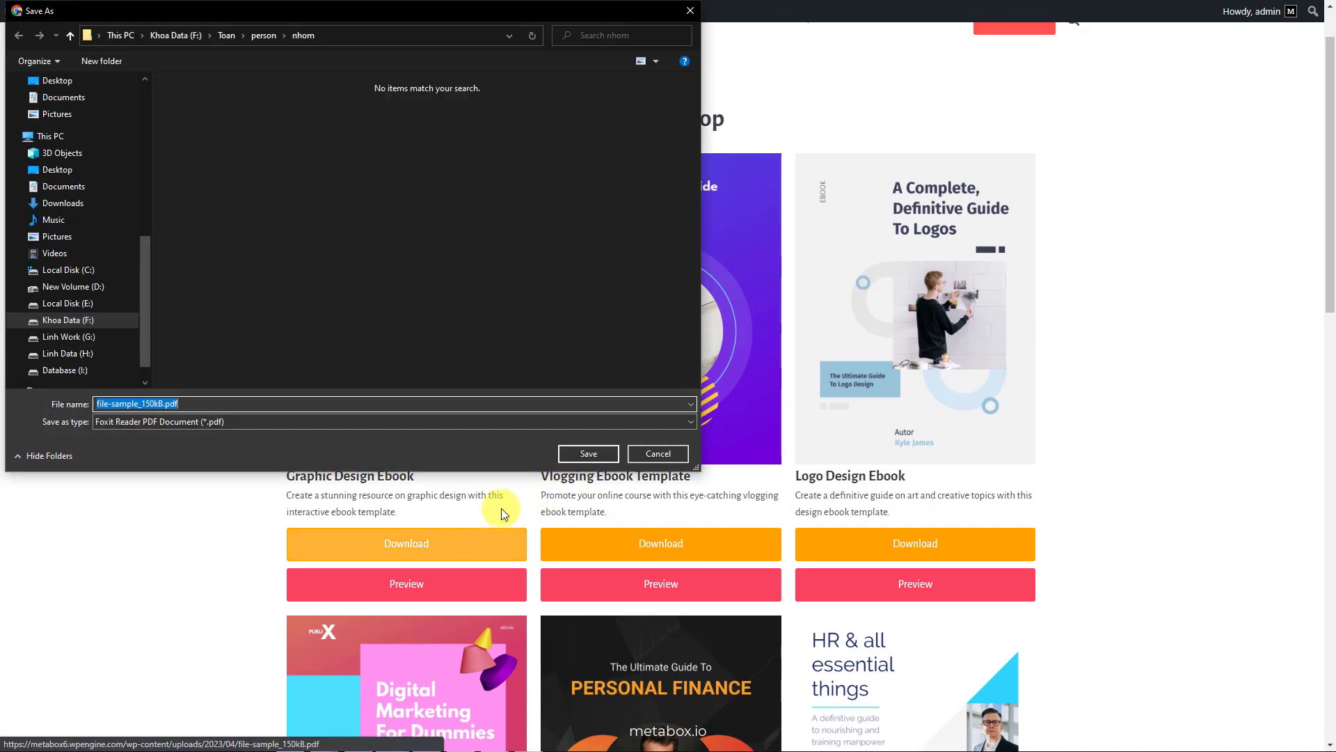
{"action": "left_click", "coordinate": [641, 454]}
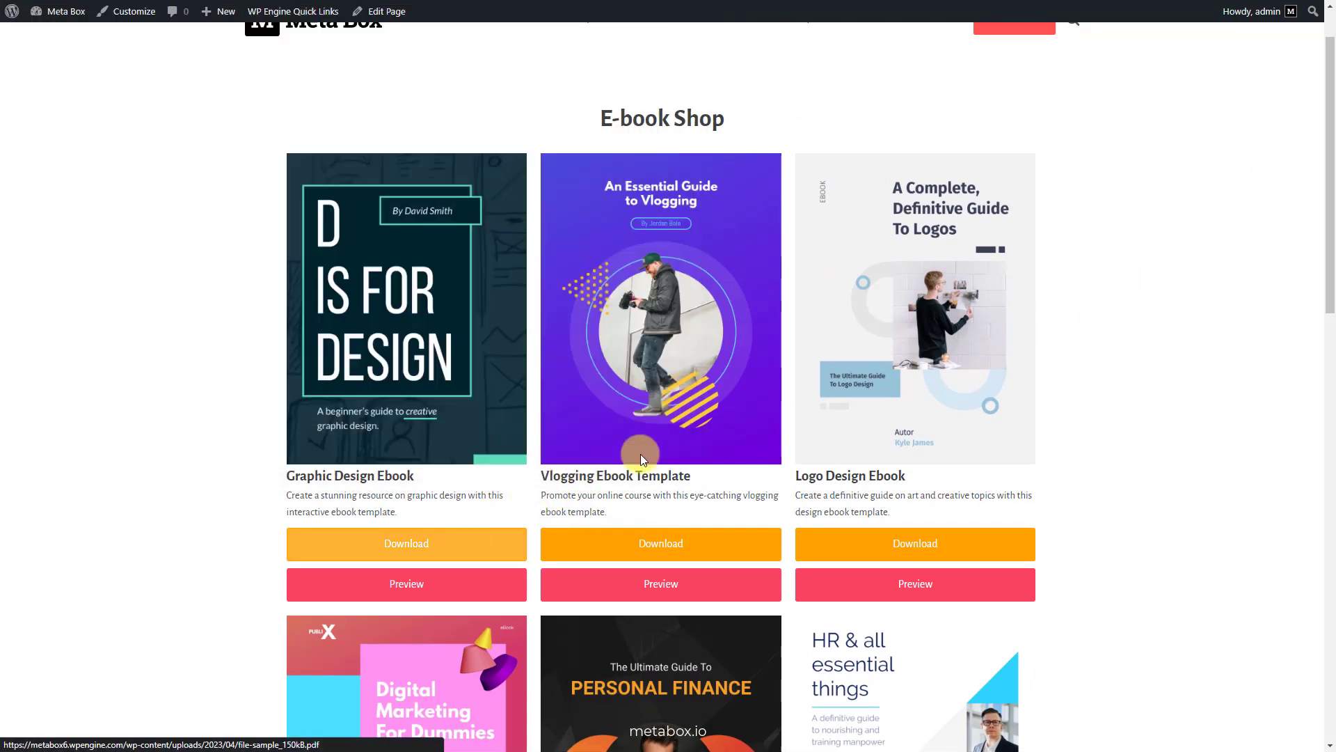
{"action": "left_click", "coordinate": [446, 585]}
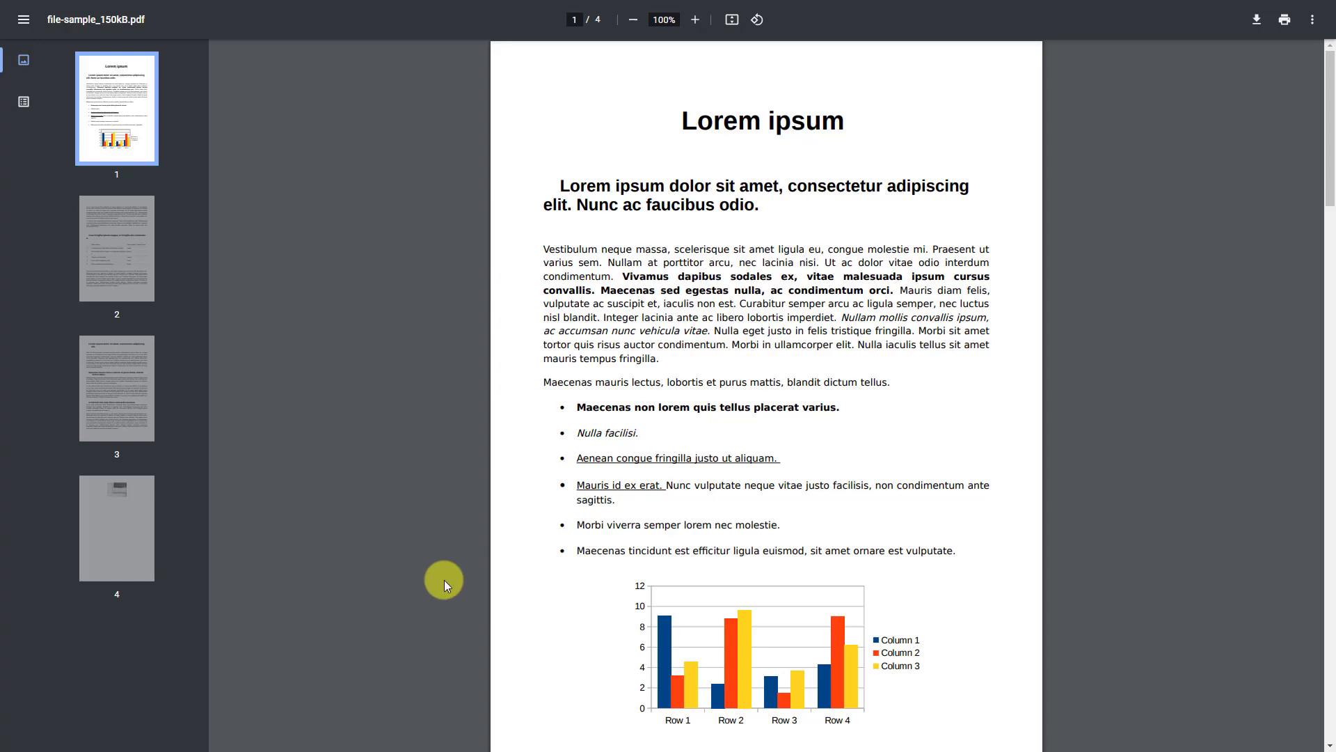
{"action": "scroll", "coordinate": [444, 579], "scroll_direction": "down", "scroll_amount": 2}
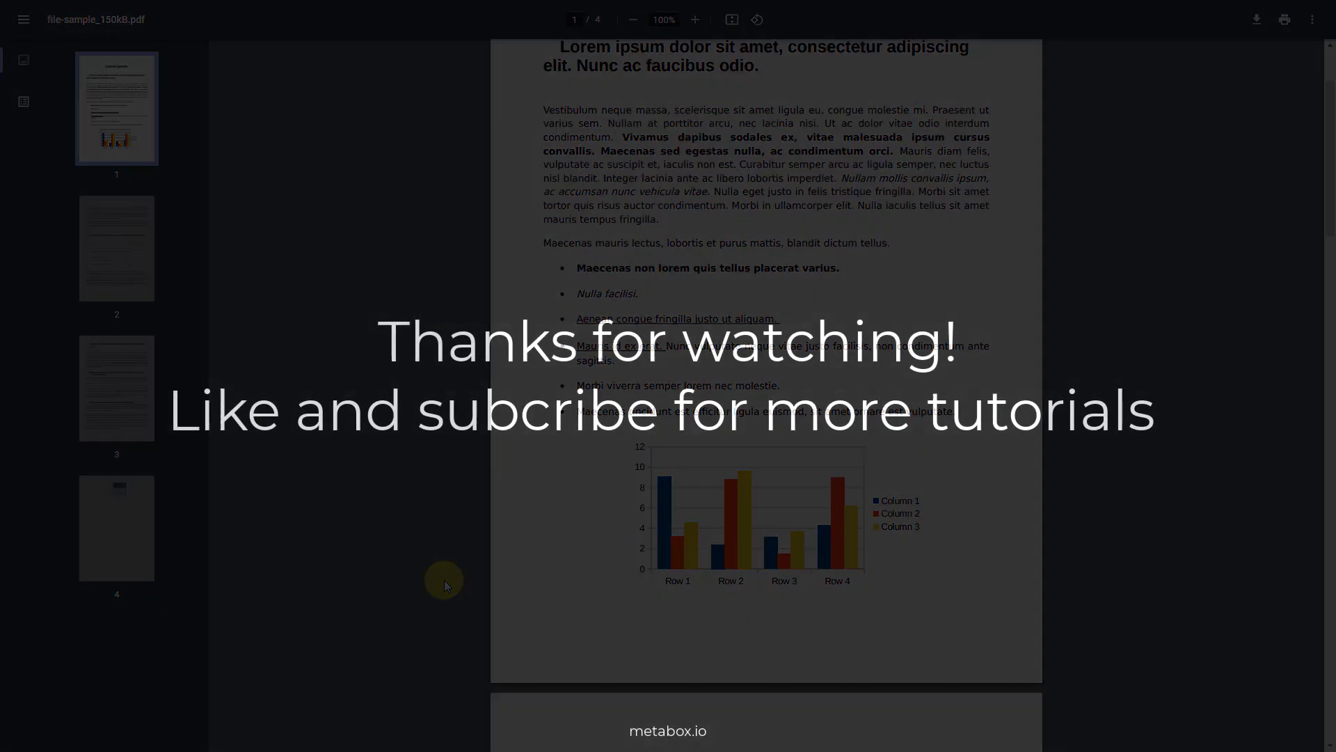